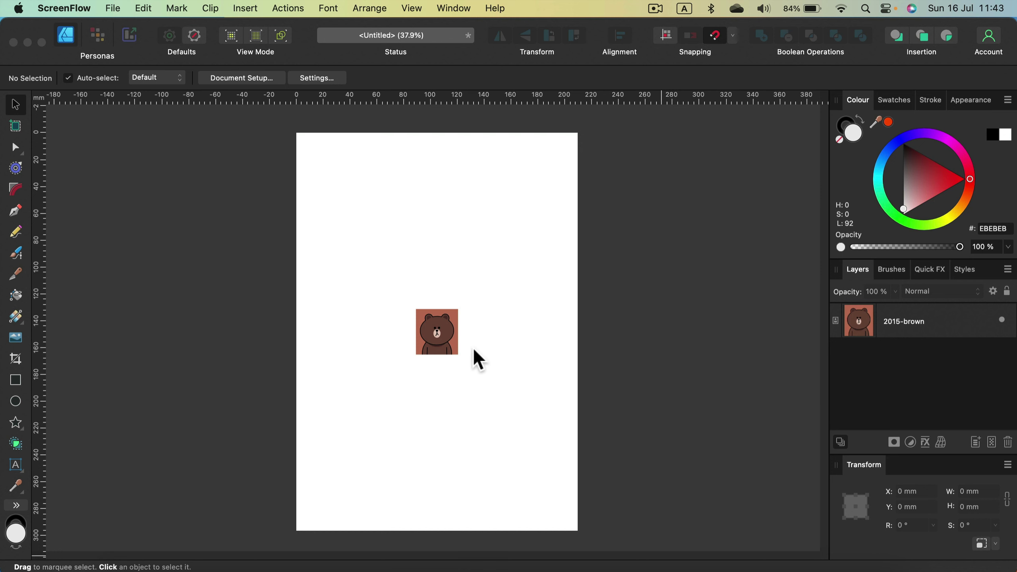
Snap the bear image to the page's left edge and resize it to 210 × 227 mm.
{"action": "left_click", "coordinate": [445, 343]}
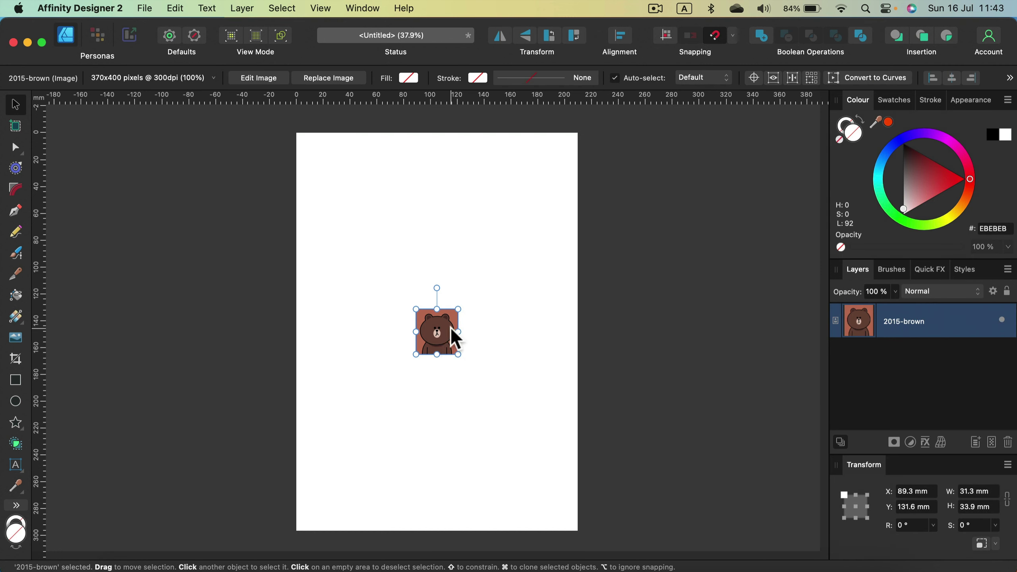
{"action": "left_click_drag", "start_coordinate": [446, 333], "coordinate": [541, 478]}
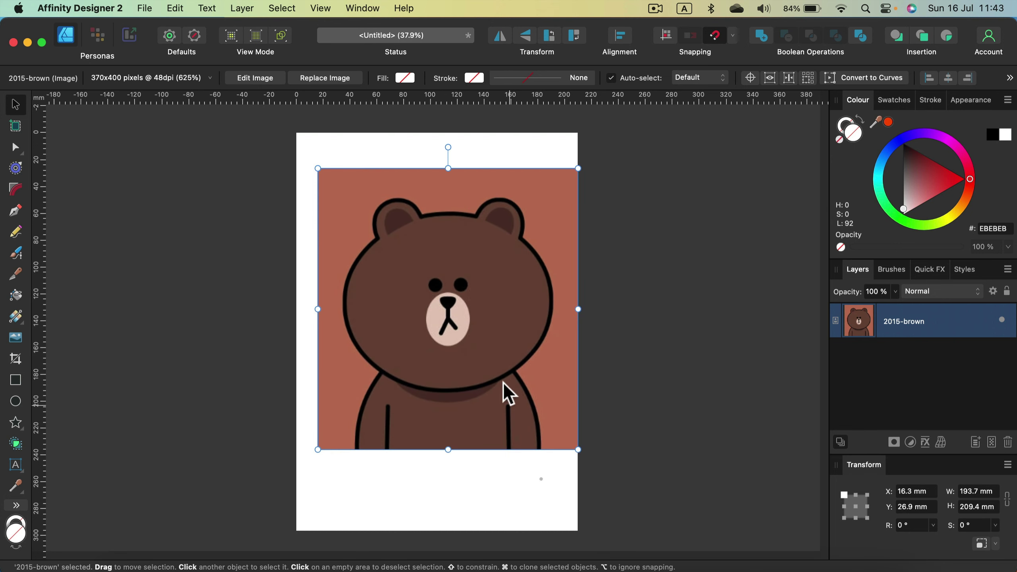
{"action": "left_click_drag", "start_coordinate": [504, 391], "coordinate": [481, 382]}
{"action": "mouse_move", "coordinate": [555, 446]}
{"action": "left_mouse_down"}
{"action": "mouse_move", "coordinate": [568, 467]}
{"action": "mouse_move", "coordinate": [558, 466]}
{"action": "left_mouse_up"}
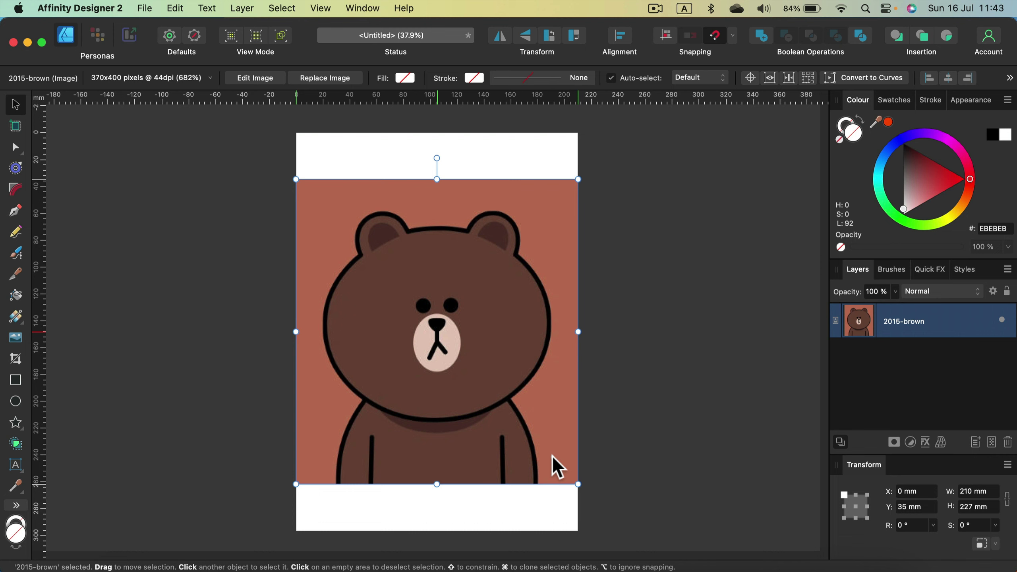
Zoom and scroll around the enlarged bear image to check its fit.
{"action": "key", "text": "super+equal"}
{"action": "key", "text": "super+equal"}
{"action": "key", "text": "super+equal"}
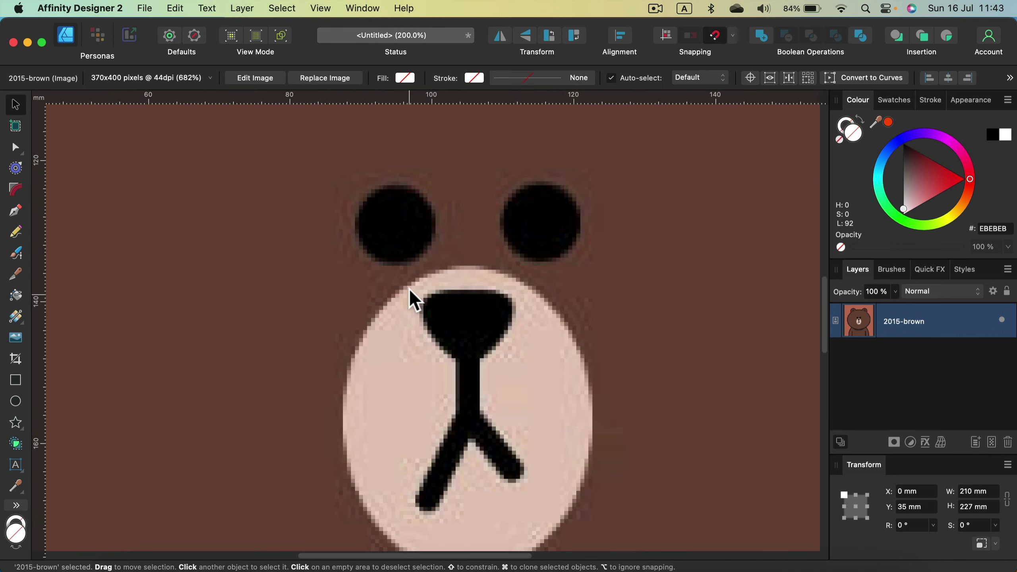
{"action": "scroll", "coordinate": [449, 204], "scroll_direction": "up", "scroll_amount": 10}
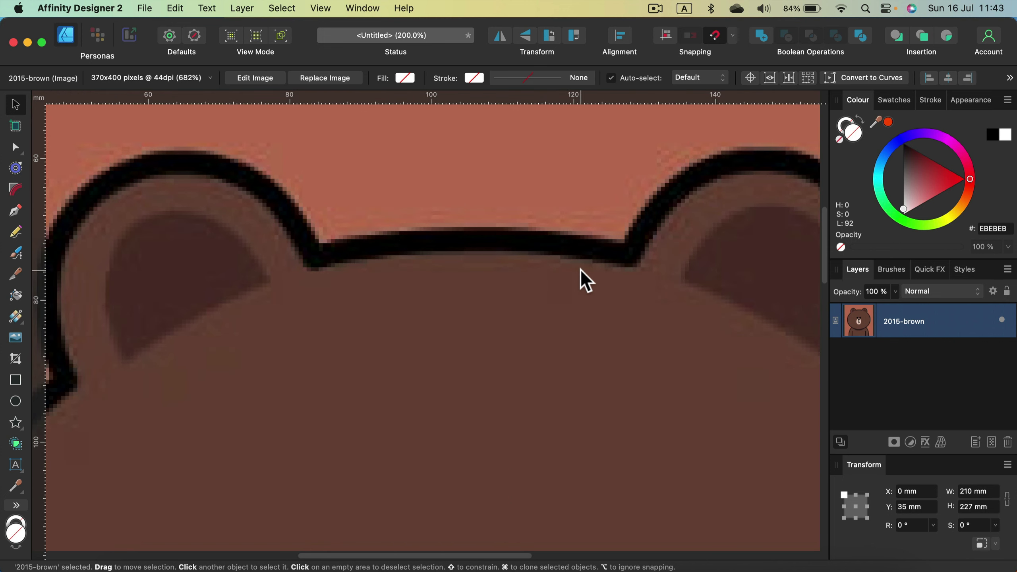
{"action": "key", "text": "super"}
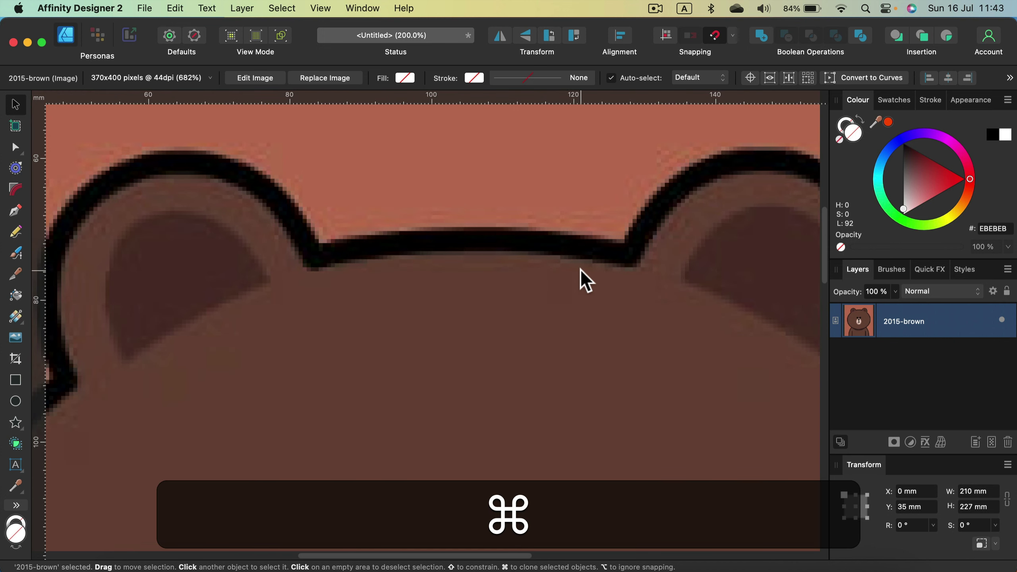
{"action": "key", "text": "super+minus"}
{"action": "key", "text": "super+minus"}
{"action": "key", "text": "super+minus"}
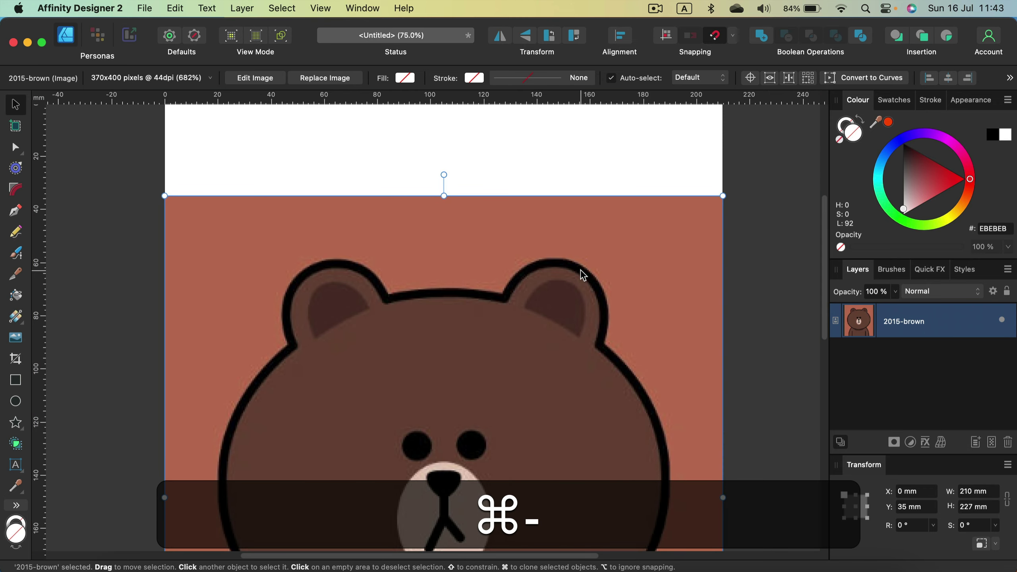
{"action": "scroll", "coordinate": [606, 240], "scroll_direction": "down", "scroll_amount": 5}
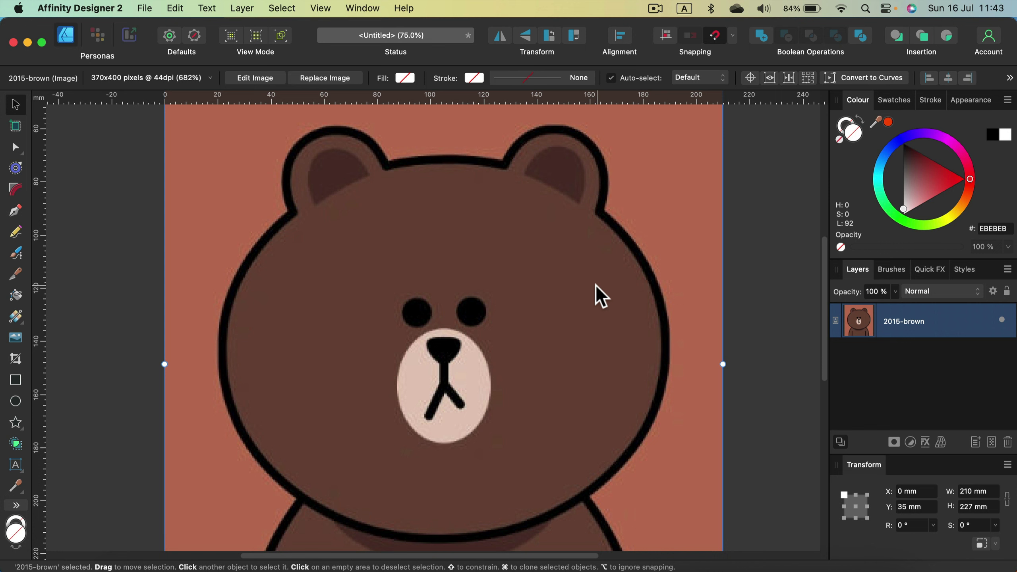
{"action": "scroll", "coordinate": [598, 311], "scroll_direction": "down", "scroll_amount": 5}
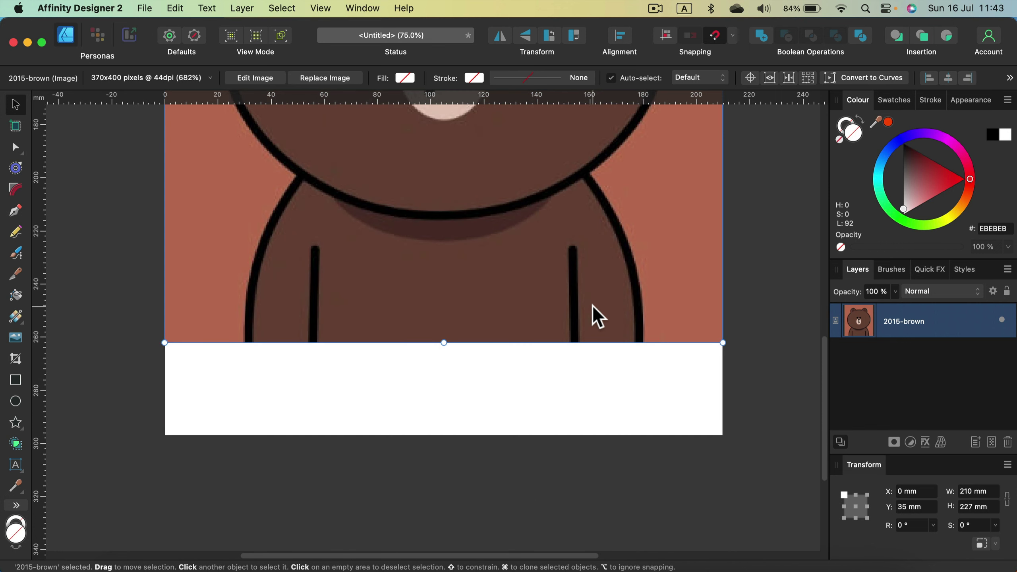
{"action": "scroll", "coordinate": [594, 313], "scroll_direction": "up", "scroll_amount": 8}
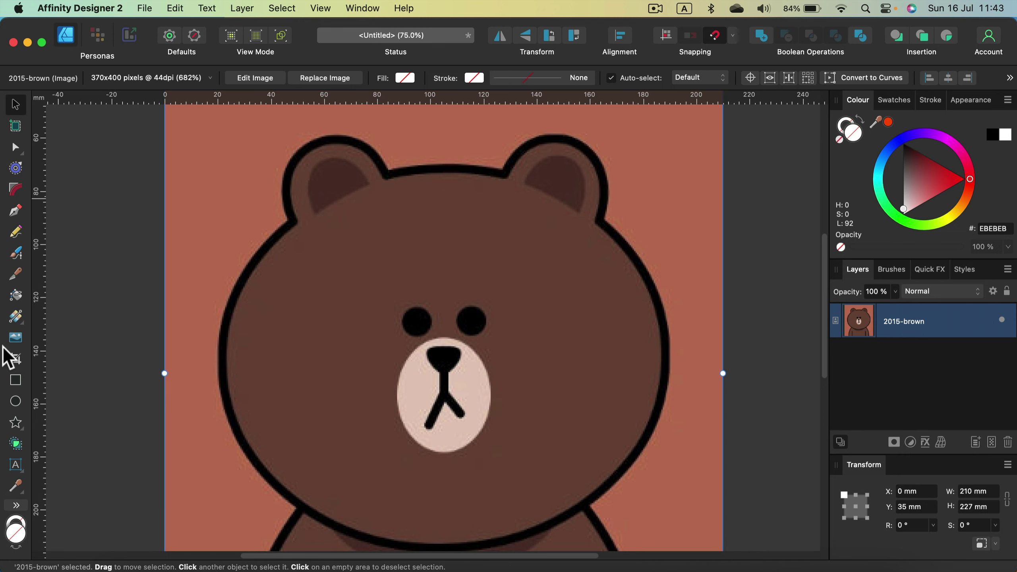
{"action": "scroll", "coordinate": [431, 336], "scroll_direction": "down", "scroll_amount": 6}
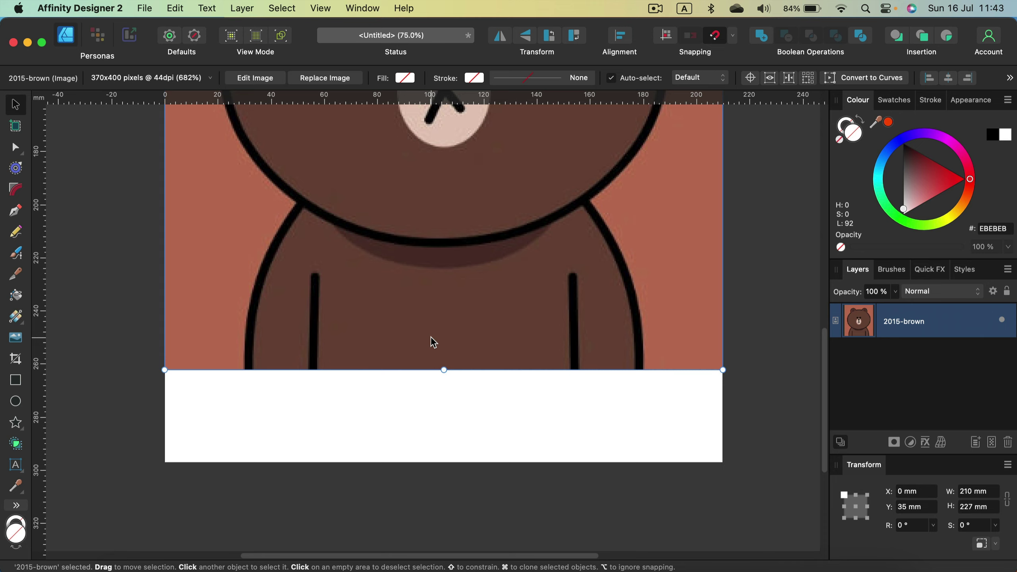
{"action": "scroll", "coordinate": [431, 336], "scroll_direction": "up", "scroll_amount": 4}
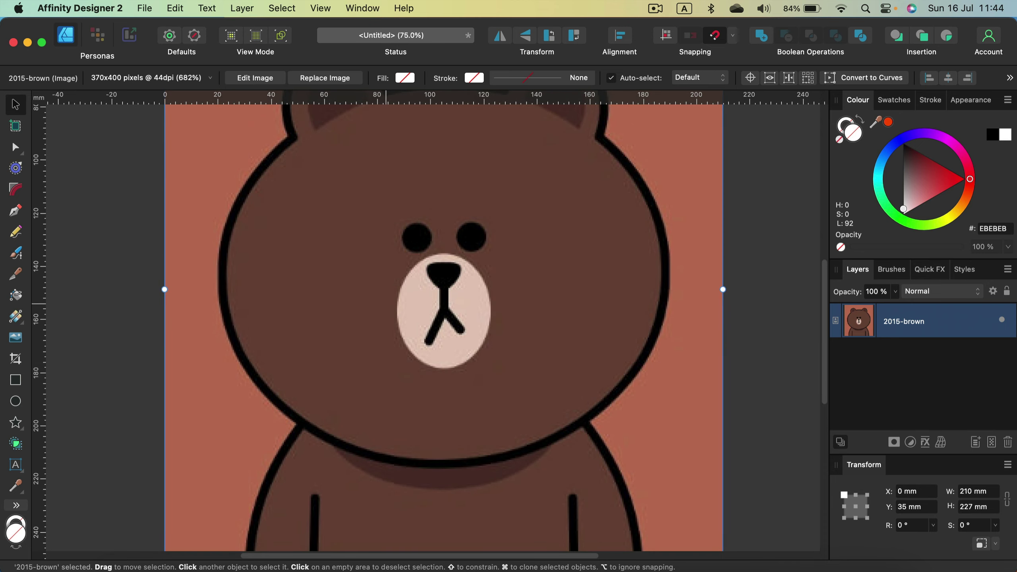
{"action": "scroll", "coordinate": [384, 298], "scroll_direction": "up", "scroll_amount": 1}
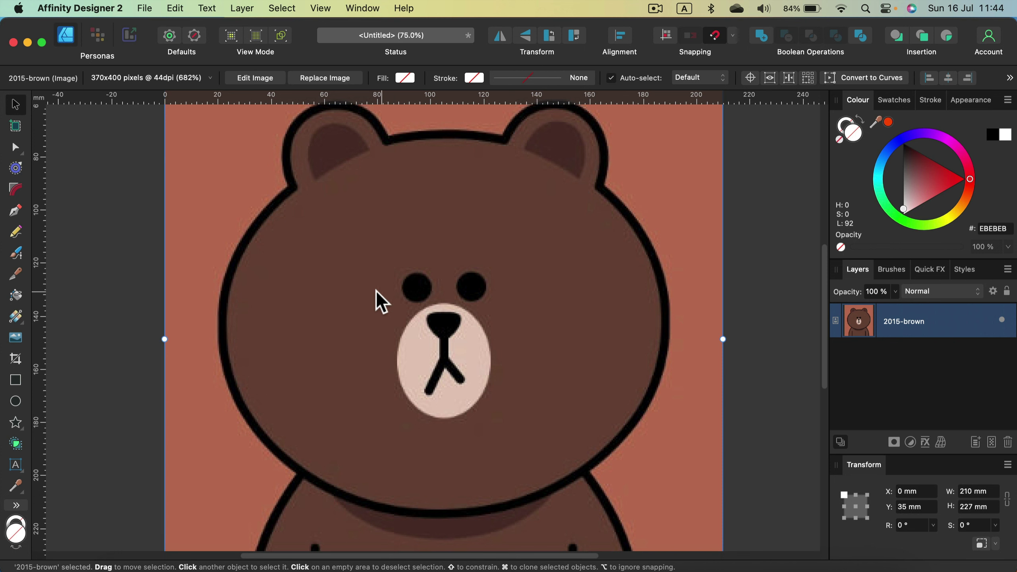
Draw a circle over the bear's left eye with no fill and a pink FF007C outline.
{"action": "left_click", "coordinate": [16, 401]}
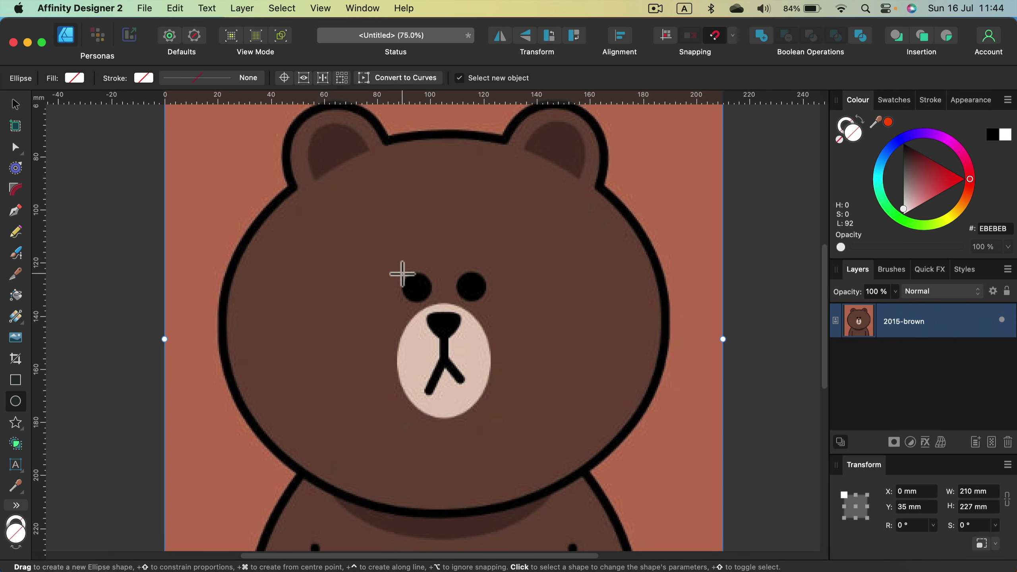
{"action": "left_click_drag", "start_coordinate": [403, 273], "coordinate": [431, 304]}
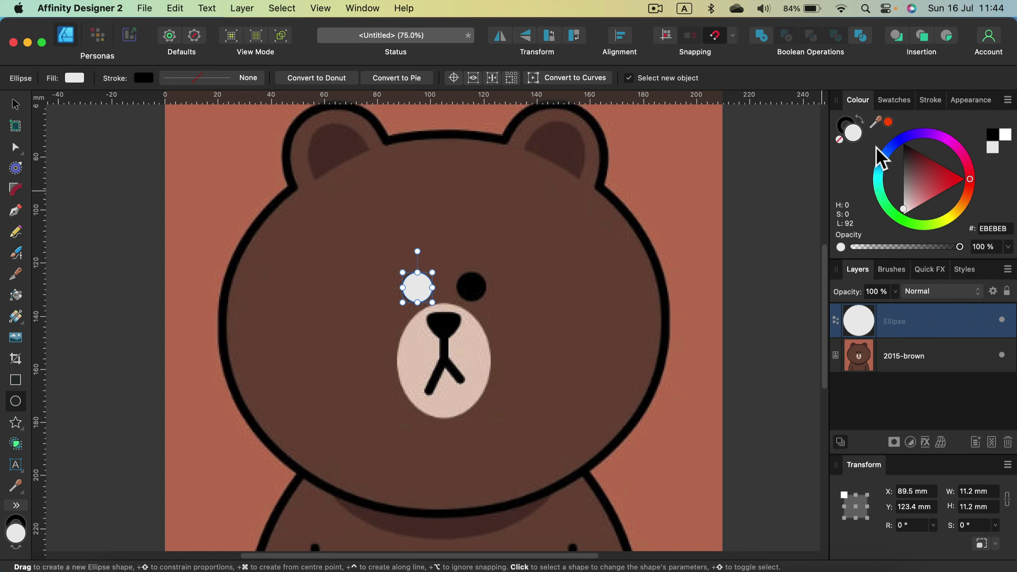
{"action": "left_click", "coordinate": [838, 140]}
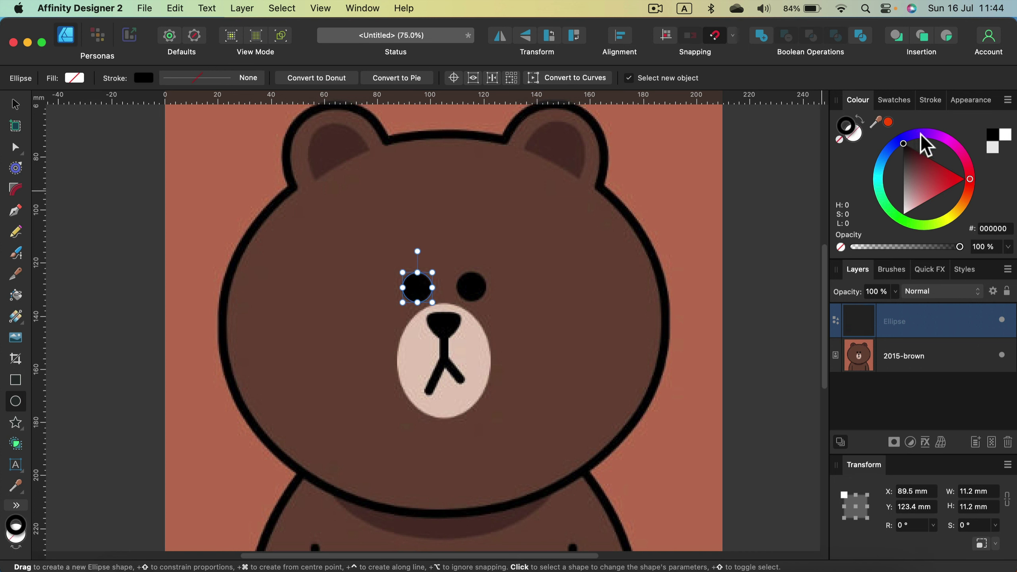
{"action": "left_click", "coordinate": [965, 160]}
{"action": "left_click_drag", "start_coordinate": [967, 158], "coordinate": [965, 152]}
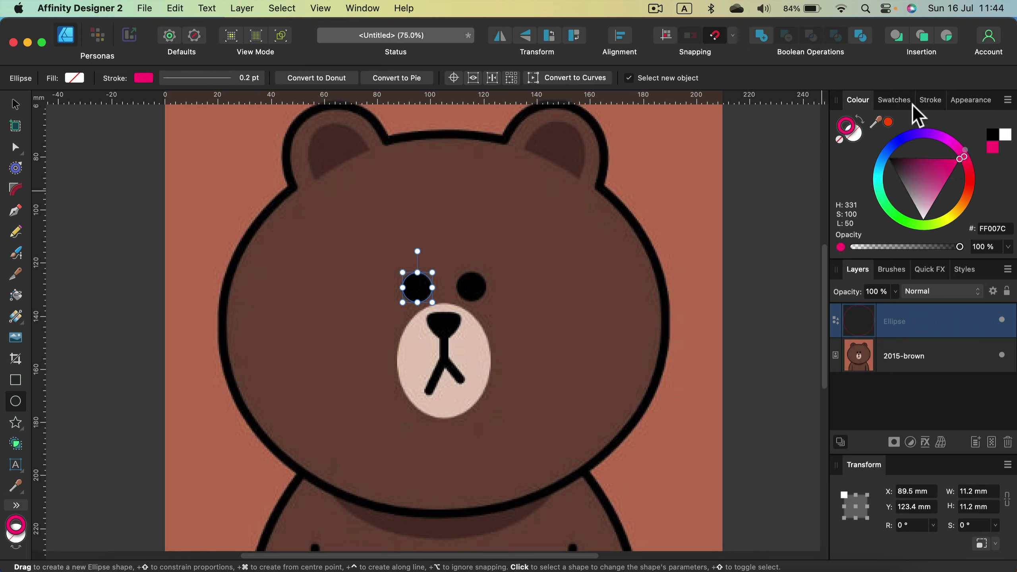
Set the eye circle's stroke width to 1.5 pt and zoom in on the eyes.
{"action": "left_click", "coordinate": [930, 100]}
{"action": "left_click_drag", "start_coordinate": [868, 143], "coordinate": [890, 143]}
{"action": "left_click", "coordinate": [988, 142]}
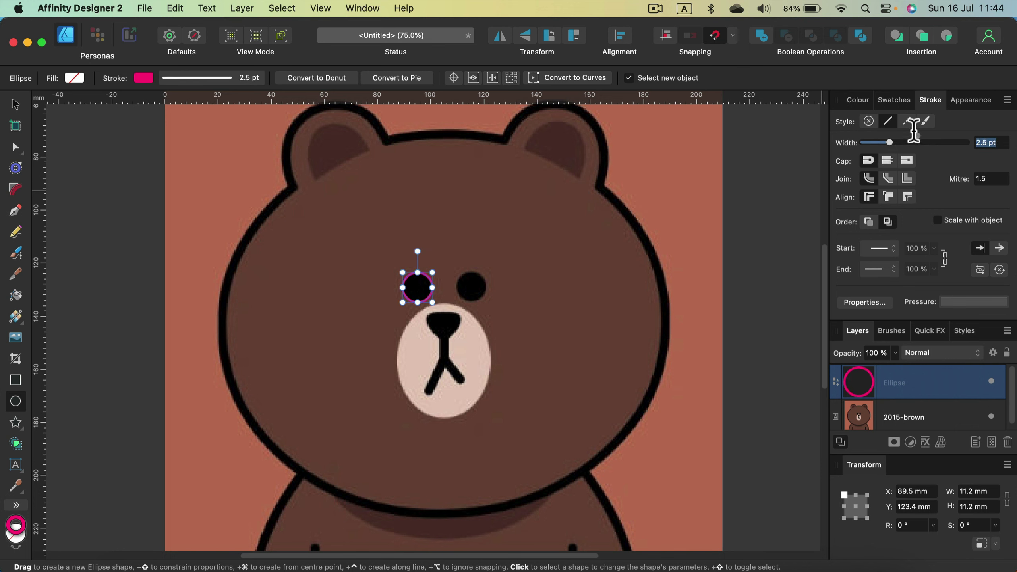
{"action": "type", "text": "1.5"}
{"action": "key", "text": "Return"}
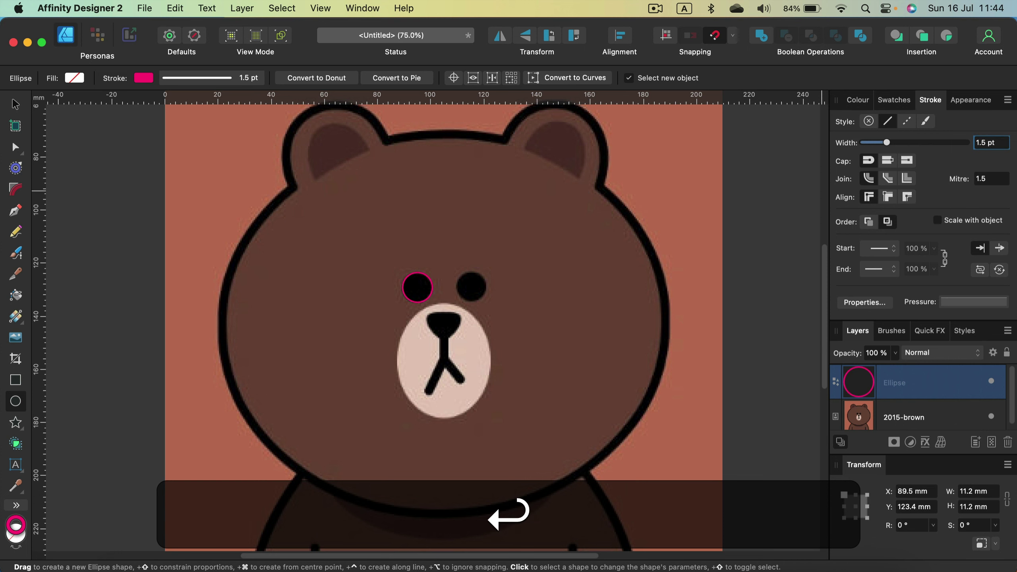
{"action": "left_click", "coordinate": [861, 100]}
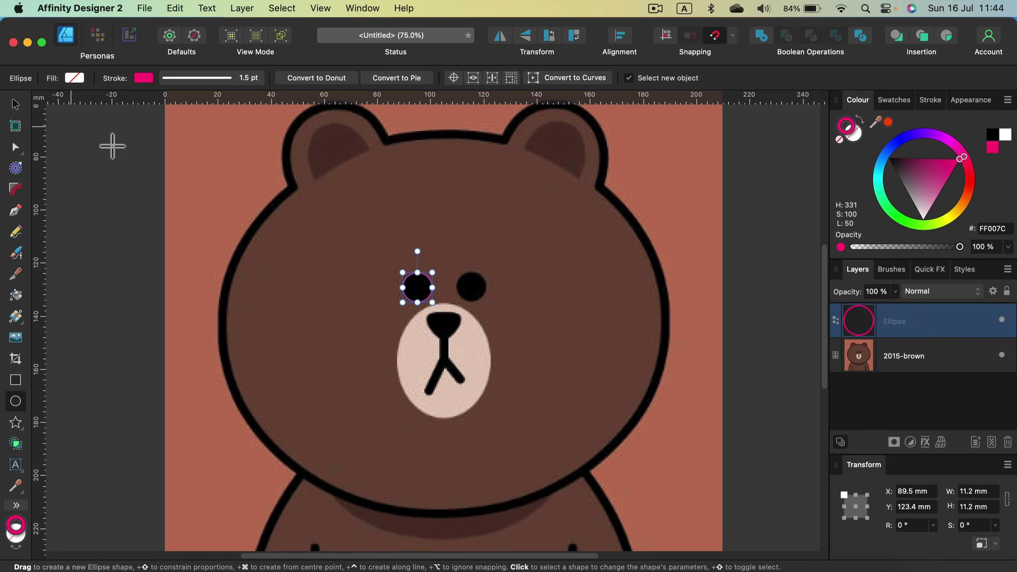
{"action": "key", "text": "super+equal"}
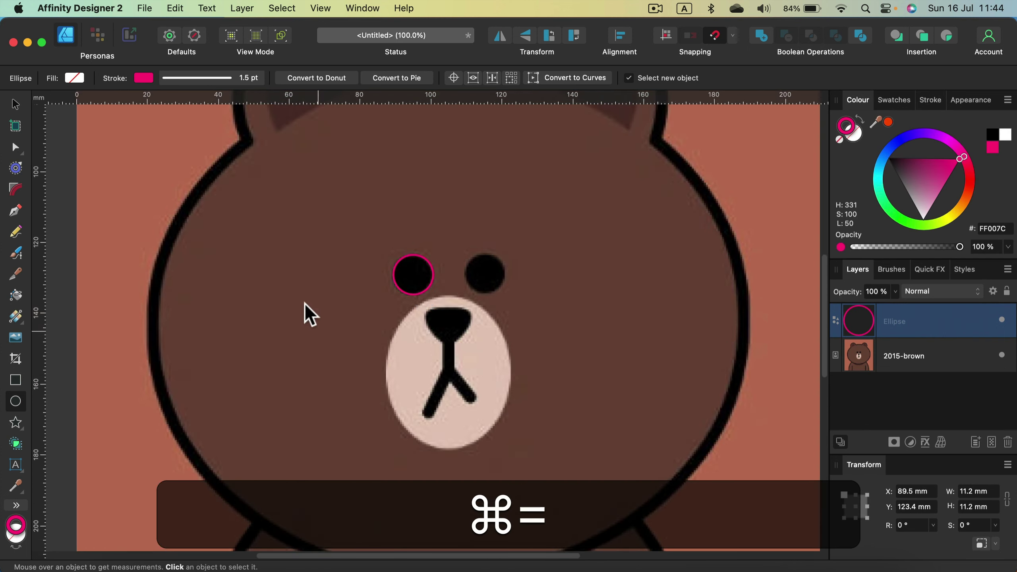
{"action": "key", "text": "super+equal"}
{"action": "left_click", "coordinate": [15, 105]}
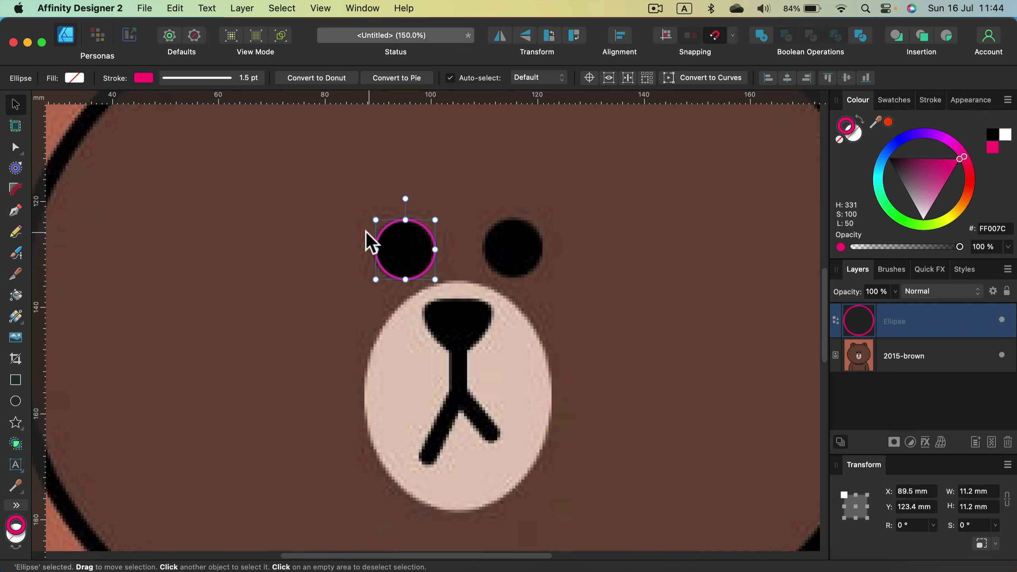
Undo the accidental image move and lock the 2015-brown image layer.
{"action": "left_click", "coordinate": [271, 195]}
{"action": "left_click_drag", "start_coordinate": [272, 197], "coordinate": [216, 191]}
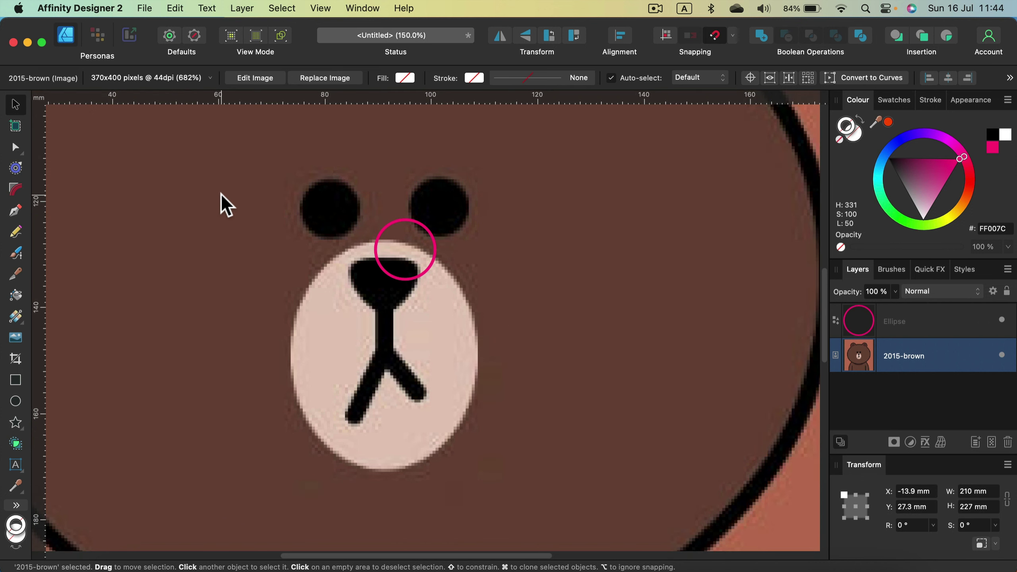
{"action": "key", "text": "super+z"}
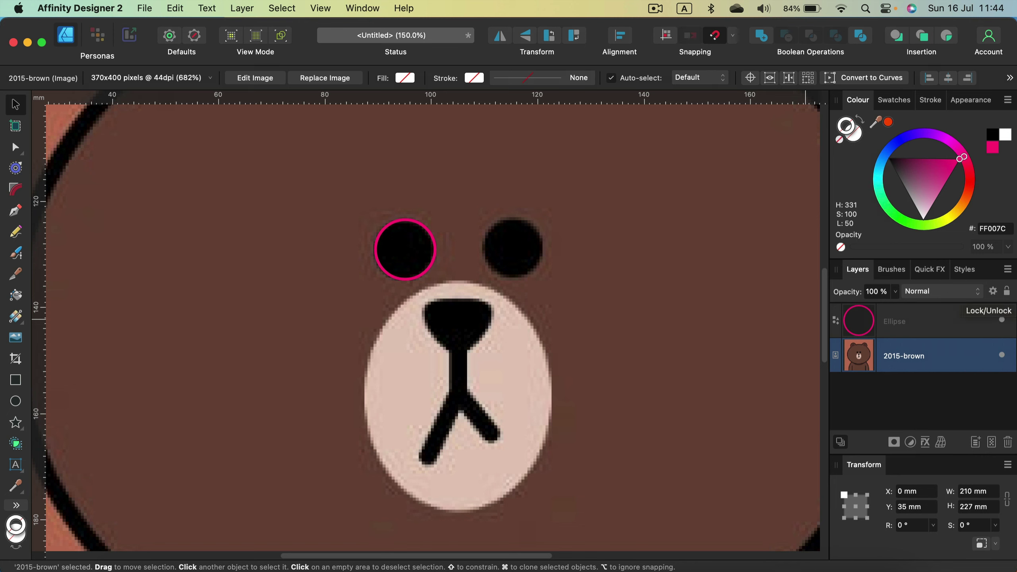
{"action": "left_click", "coordinate": [1007, 291]}
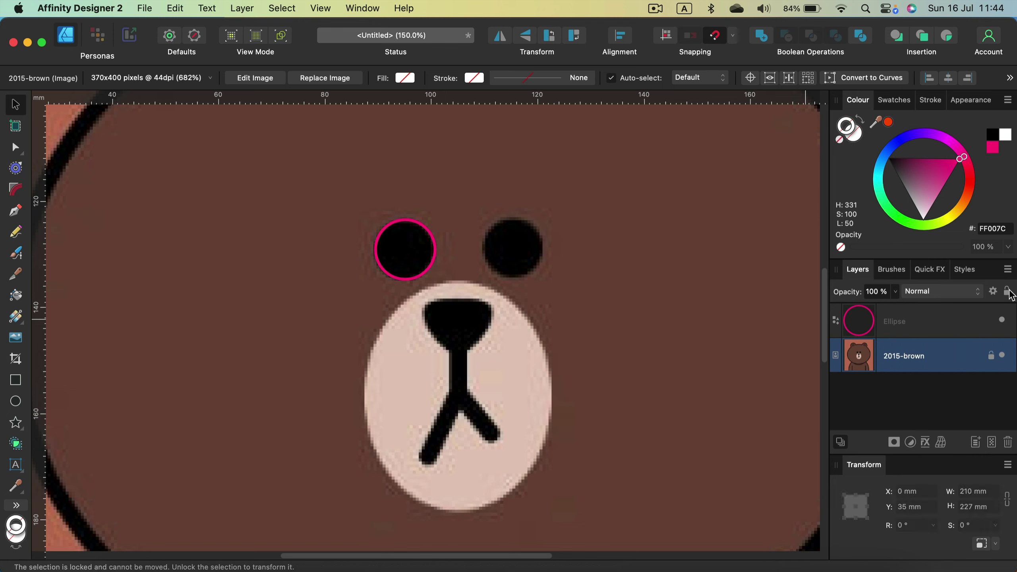
Duplicate the pink eye circle onto the bear's right eye.
{"action": "left_click", "coordinate": [938, 332]}
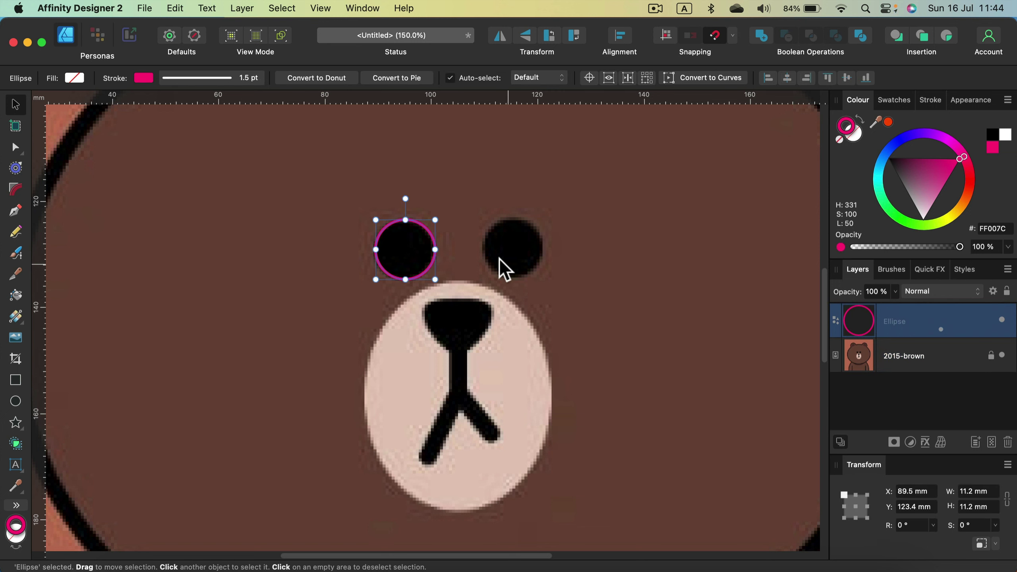
{"action": "left_click_drag", "start_coordinate": [424, 273], "coordinate": [497, 279]}
{"action": "left_click", "coordinate": [428, 268], "text": "shift"}
{"action": "scroll", "coordinate": [513, 371], "scroll_direction": "down", "scroll_amount": 3}
{"action": "key", "text": "Escape"}
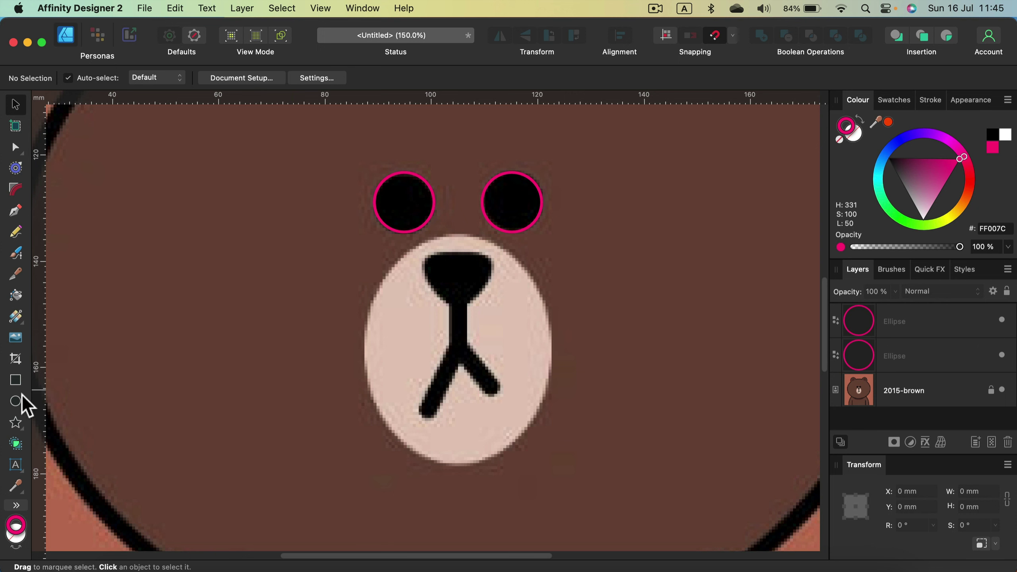
Draw an ellipse around the peach muzzle and stretch it to fit.
{"action": "left_click", "coordinate": [16, 400]}
{"action": "left_click_drag", "start_coordinate": [367, 239], "coordinate": [553, 461]}
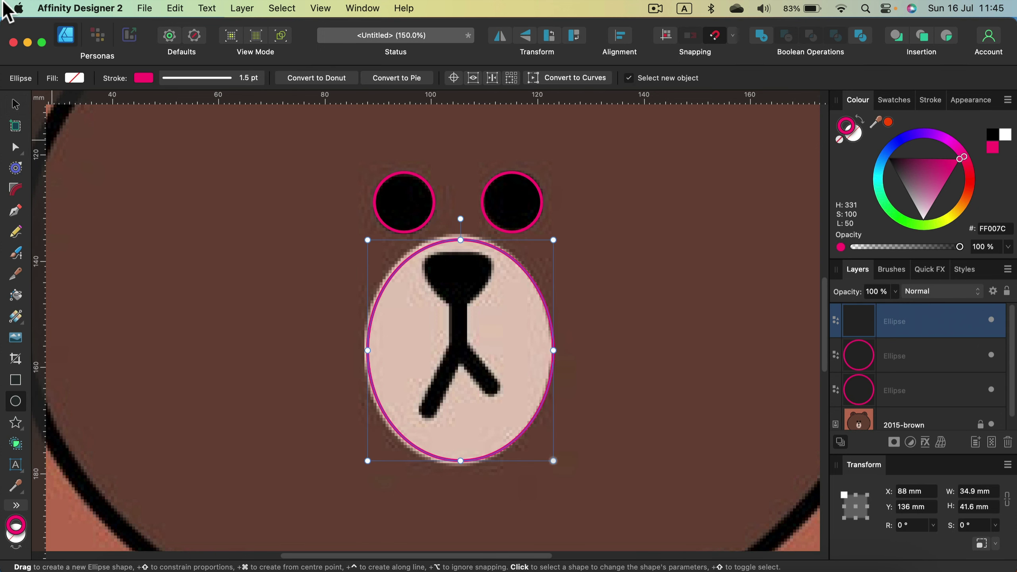
{"action": "left_click", "coordinate": [15, 104]}
{"action": "left_click_drag", "start_coordinate": [367, 351], "coordinate": [364, 350]}
{"action": "left_click_drag", "start_coordinate": [460, 240], "coordinate": [459, 232]}
{"action": "left_click_drag", "start_coordinate": [459, 461], "coordinate": [459, 467]}
{"action": "left_click", "coordinate": [299, 350]}
Draw the vertical mouth line from the nose down to the junction.
{"action": "left_click", "coordinate": [15, 210]}
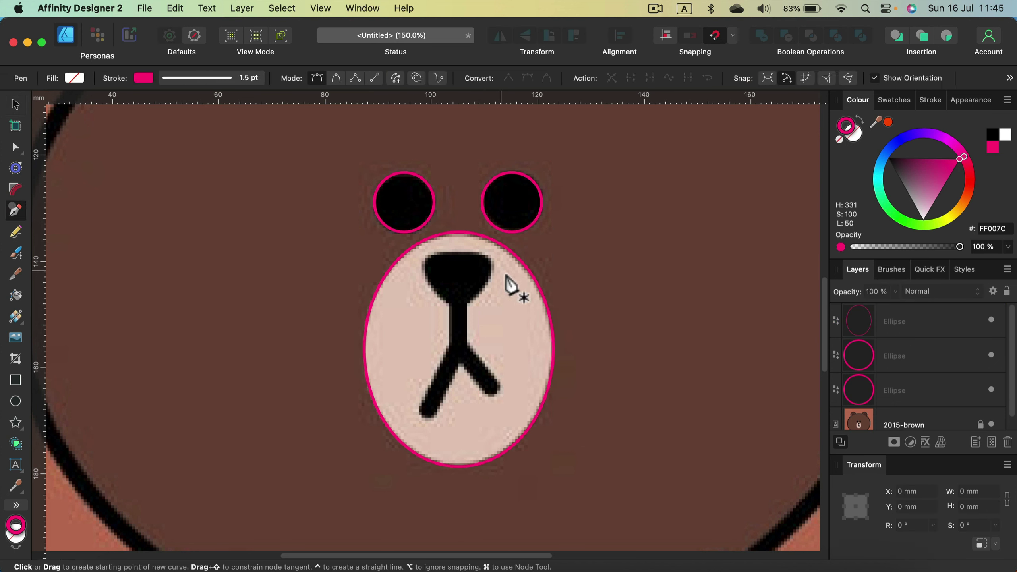
{"action": "left_click", "coordinate": [458, 270]}
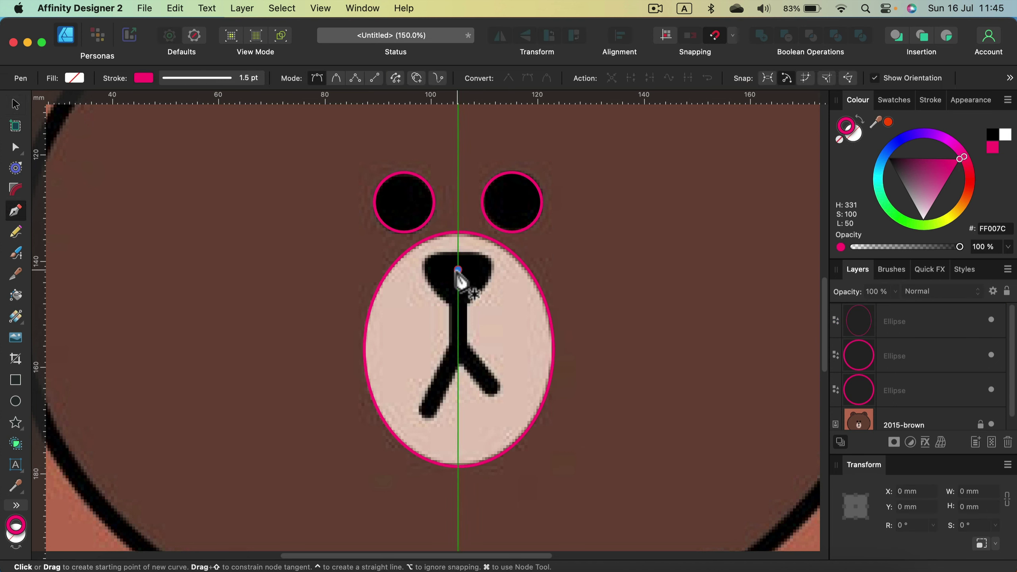
{"action": "left_click", "coordinate": [459, 349]}
{"action": "left_click", "coordinate": [16, 104]}
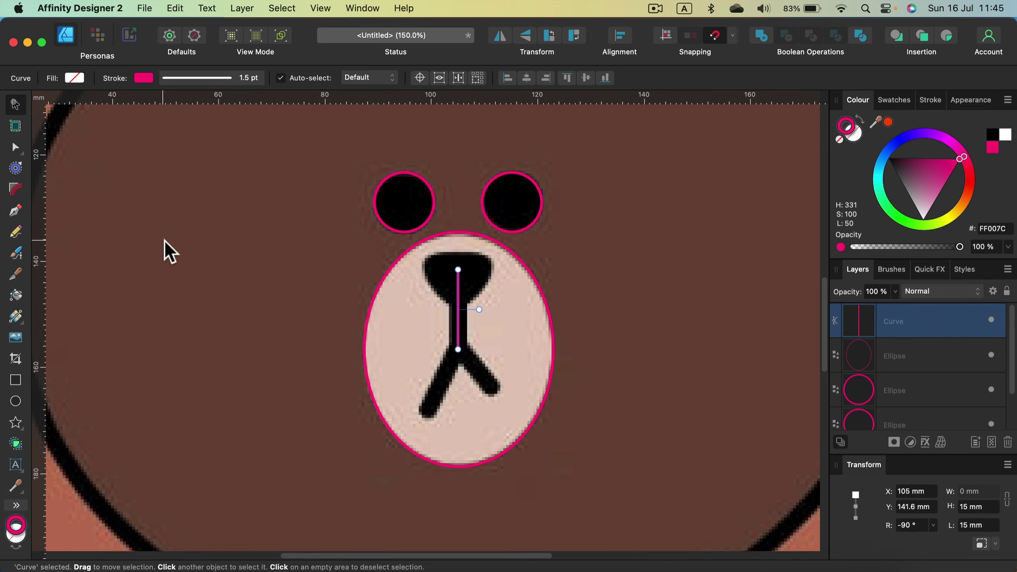
{"action": "left_click", "coordinate": [163, 241]}
Draw the left and right diagonal mouth legs meeting at the junction.
{"action": "left_click", "coordinate": [16, 211]}
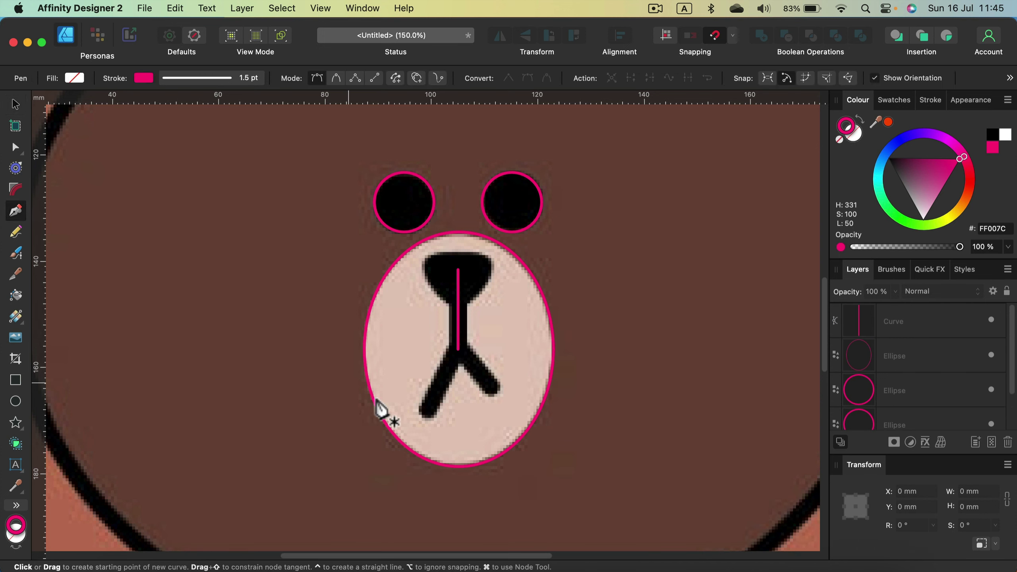
{"action": "left_click", "coordinate": [427, 410]}
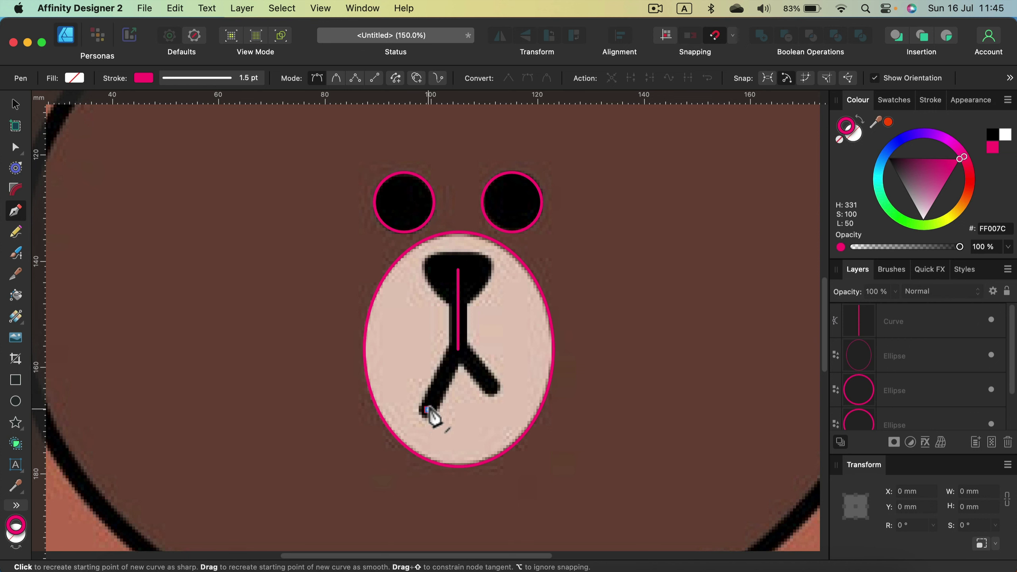
{"action": "left_click", "coordinate": [459, 350]}
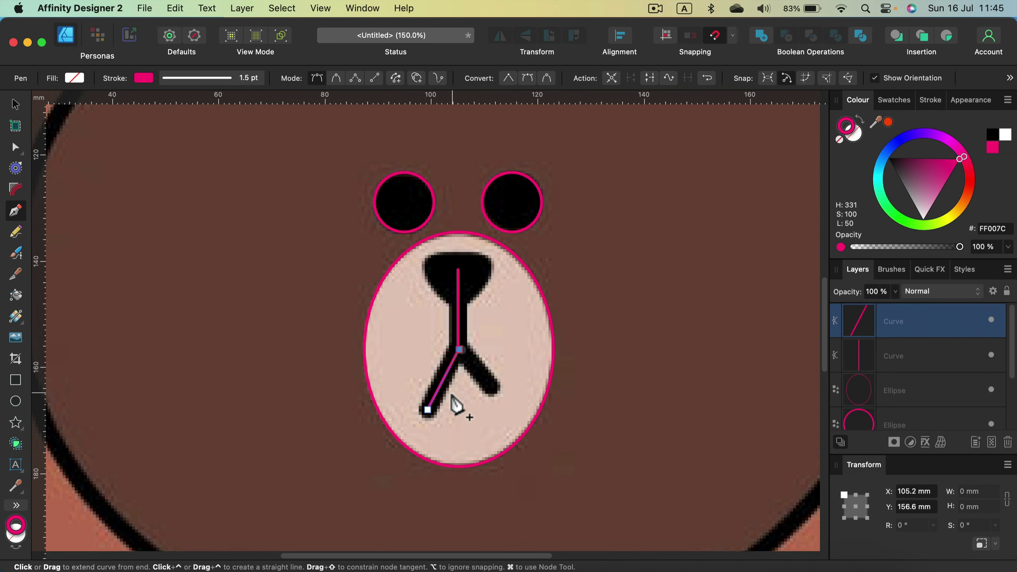
{"action": "left_click", "coordinate": [15, 105]}
{"action": "left_click", "coordinate": [162, 243]}
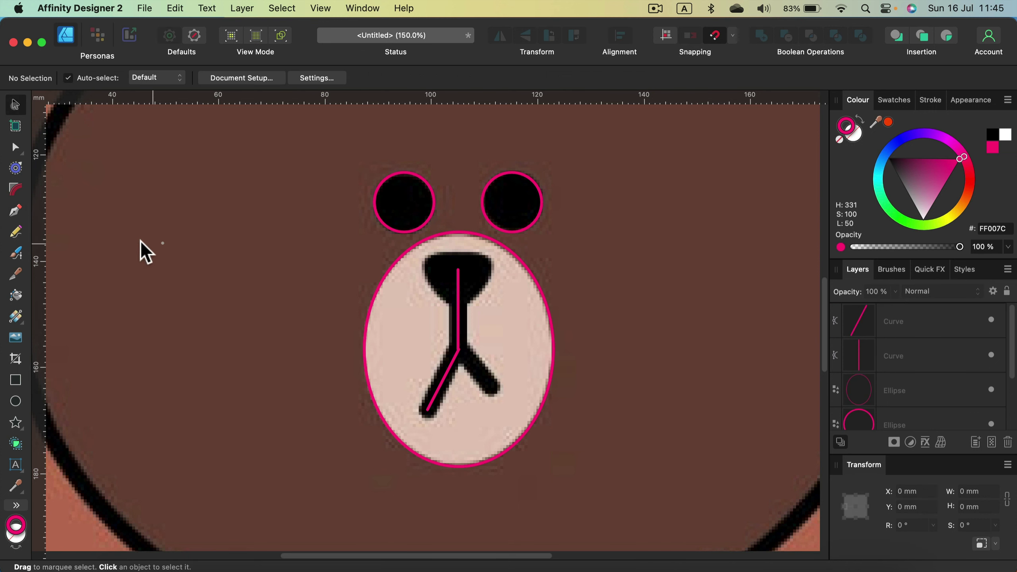
{"action": "left_click", "coordinate": [16, 210]}
{"action": "left_click", "coordinate": [493, 389]}
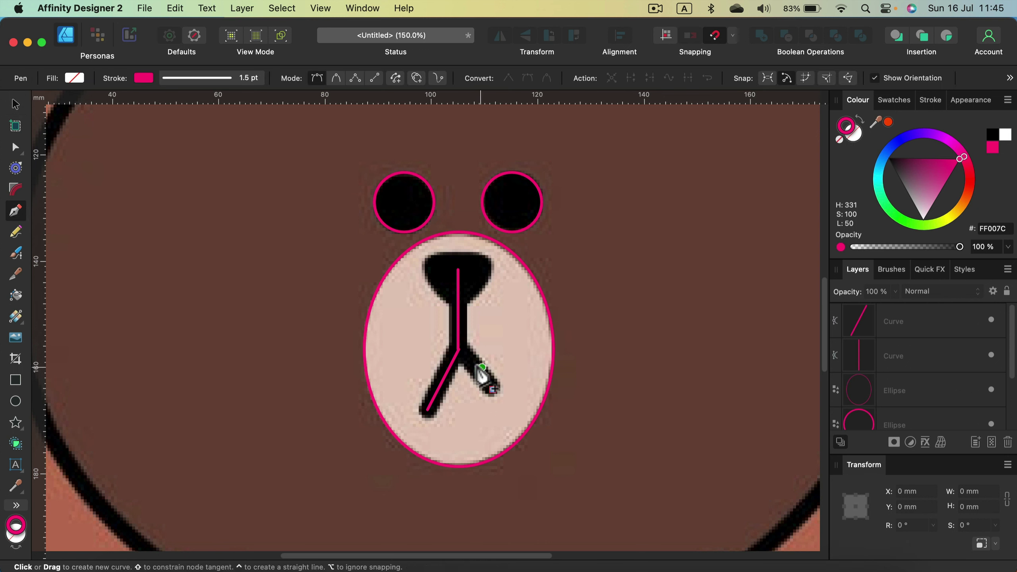
{"action": "left_click", "coordinate": [459, 351]}
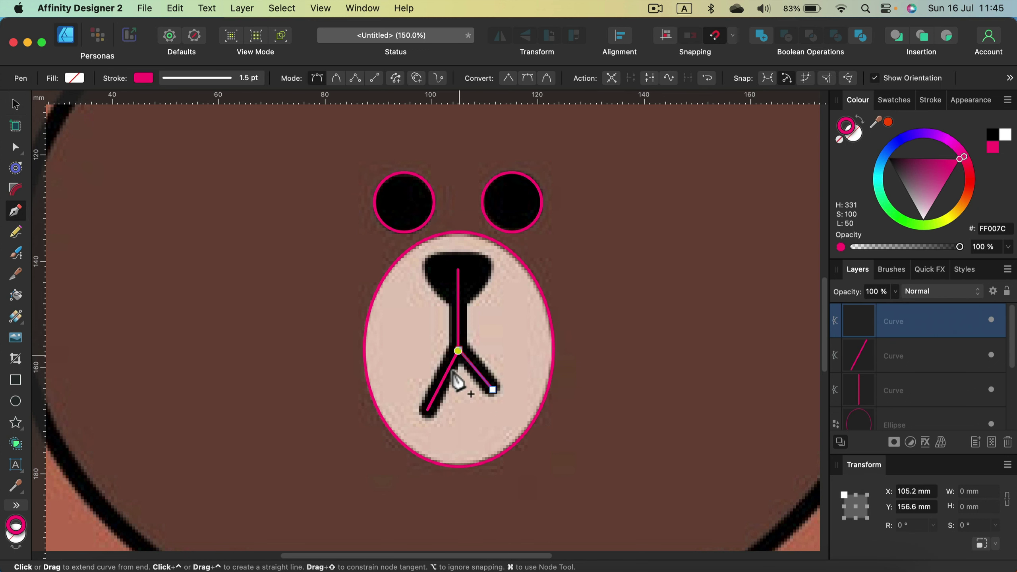
{"action": "left_click", "coordinate": [15, 105]}
{"action": "left_click", "coordinate": [333, 346]}
Select all three mouth lines together.
{"action": "left_click", "coordinate": [460, 324]}
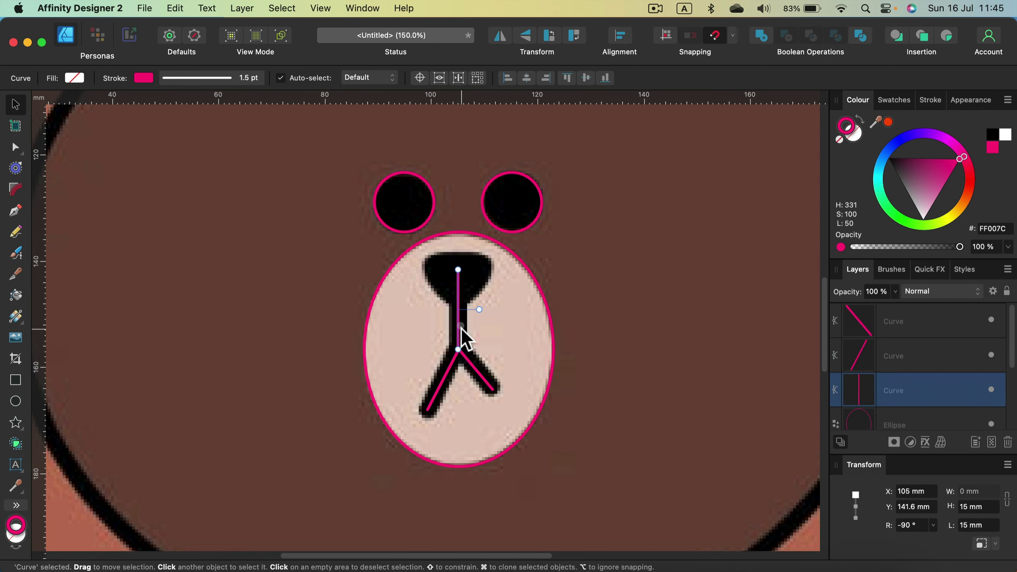
{"action": "left_click", "coordinate": [480, 373], "text": "shift"}
{"action": "left_click", "coordinate": [444, 379], "text": "shift"}
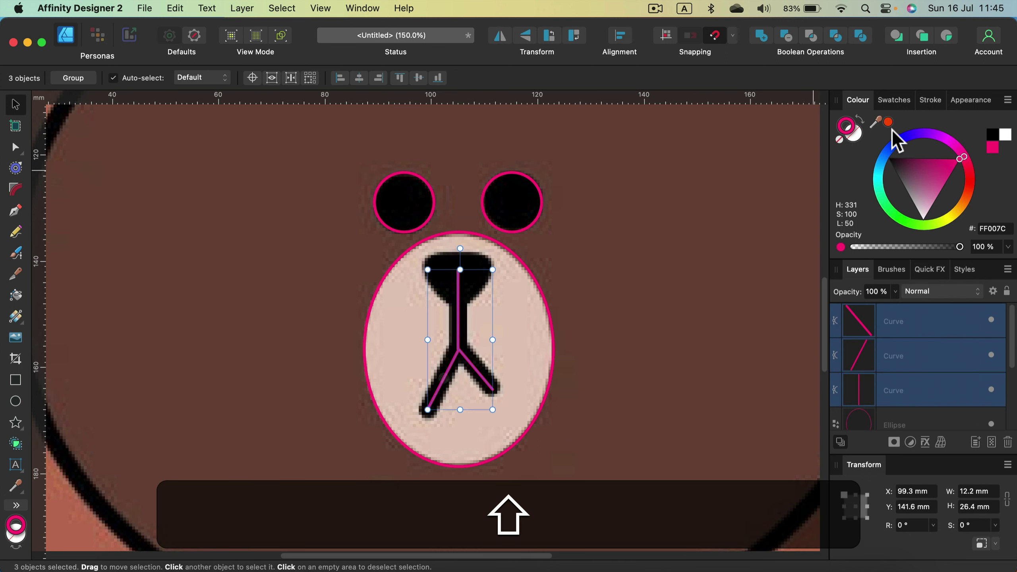
Set the mouth lines to 10 pt, expand their strokes, and Add them into one Y-shaped curve.
{"action": "left_click", "coordinate": [928, 102]}
{"action": "left_click_drag", "start_coordinate": [897, 141], "coordinate": [908, 144]}
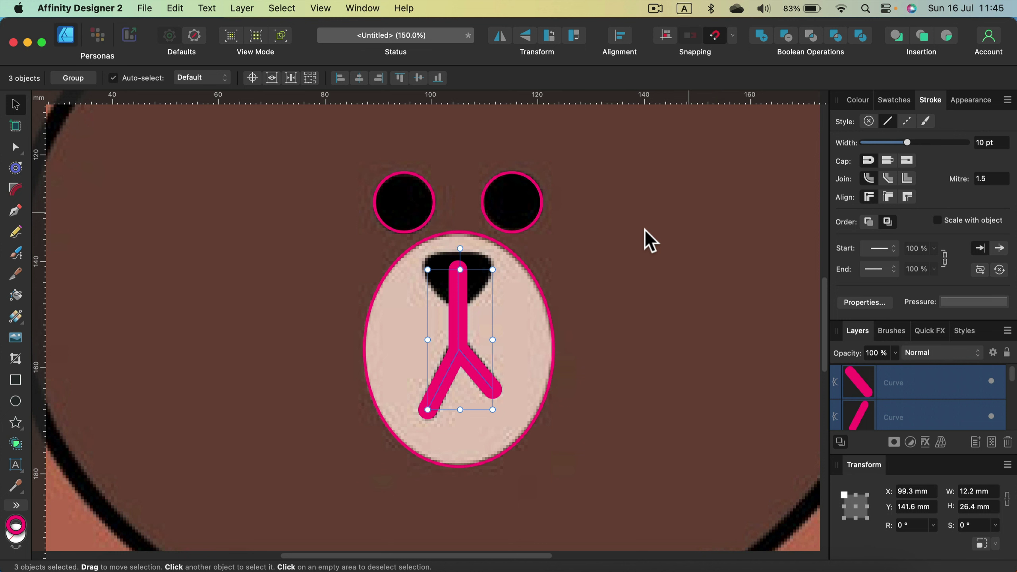
{"action": "left_click", "coordinate": [239, 8]}
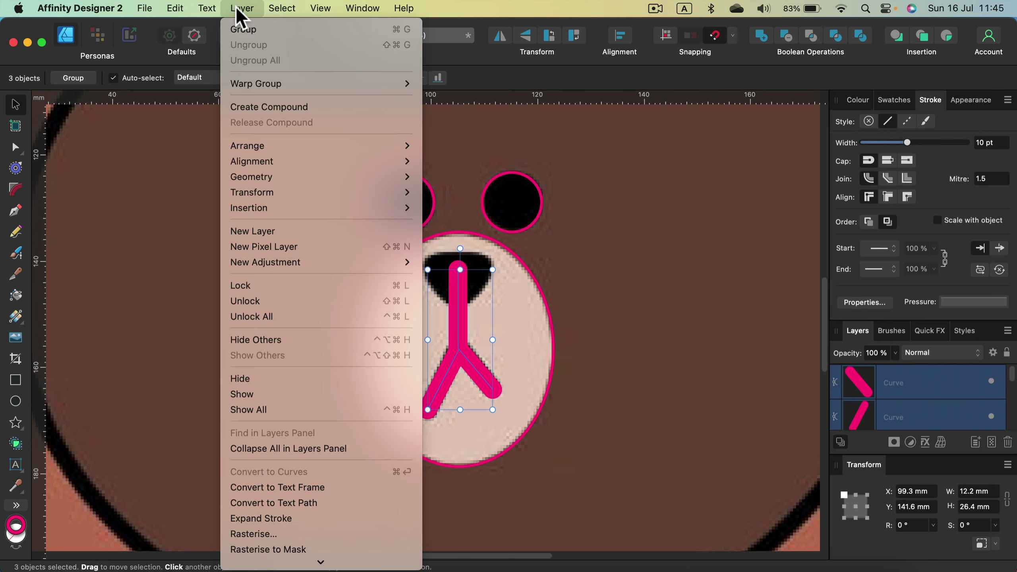
{"action": "scroll", "coordinate": [245, 543], "scroll_direction": "down", "scroll_amount": 3}
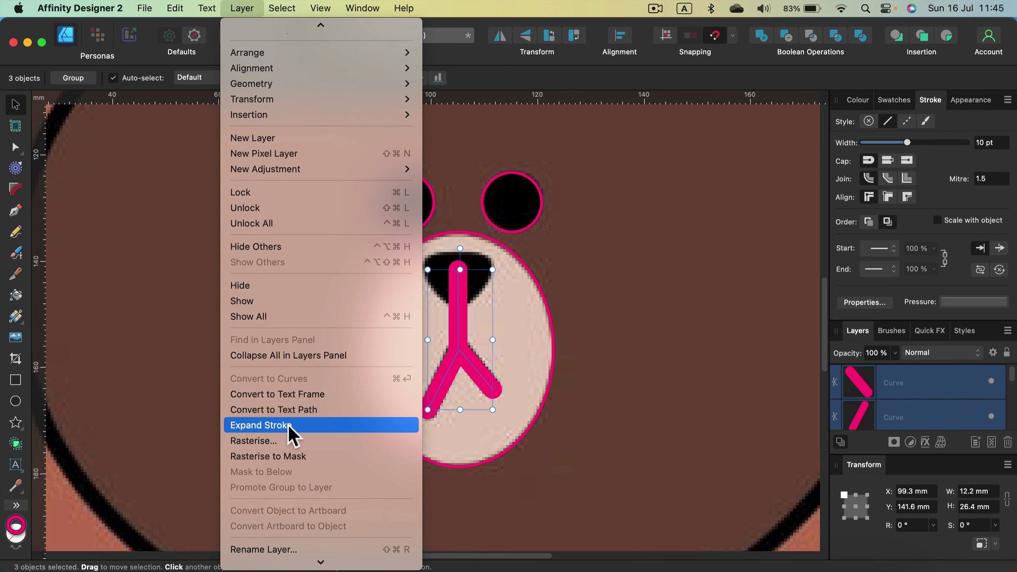
{"action": "left_click", "coordinate": [277, 426]}
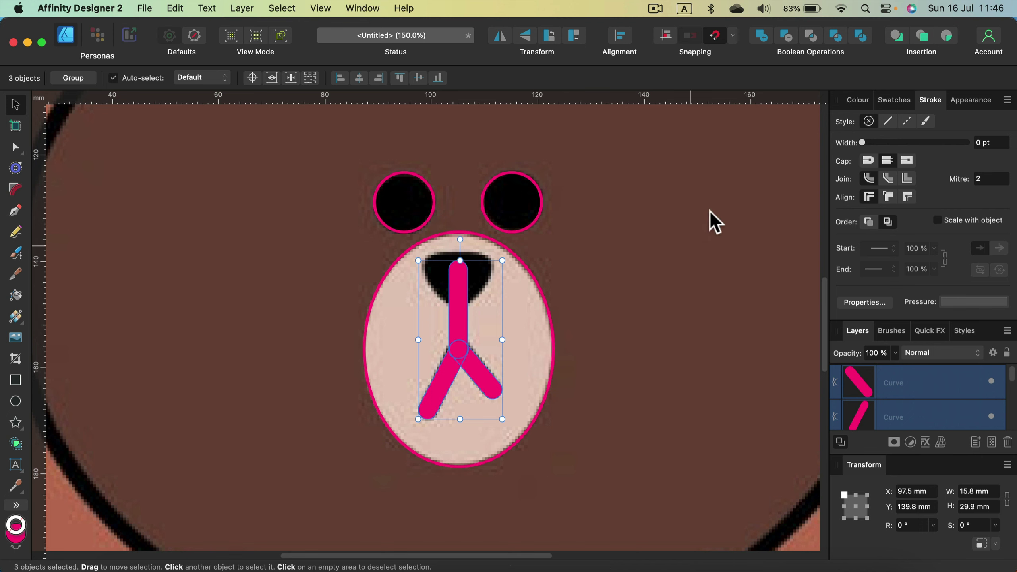
{"action": "left_click", "coordinate": [761, 36]}
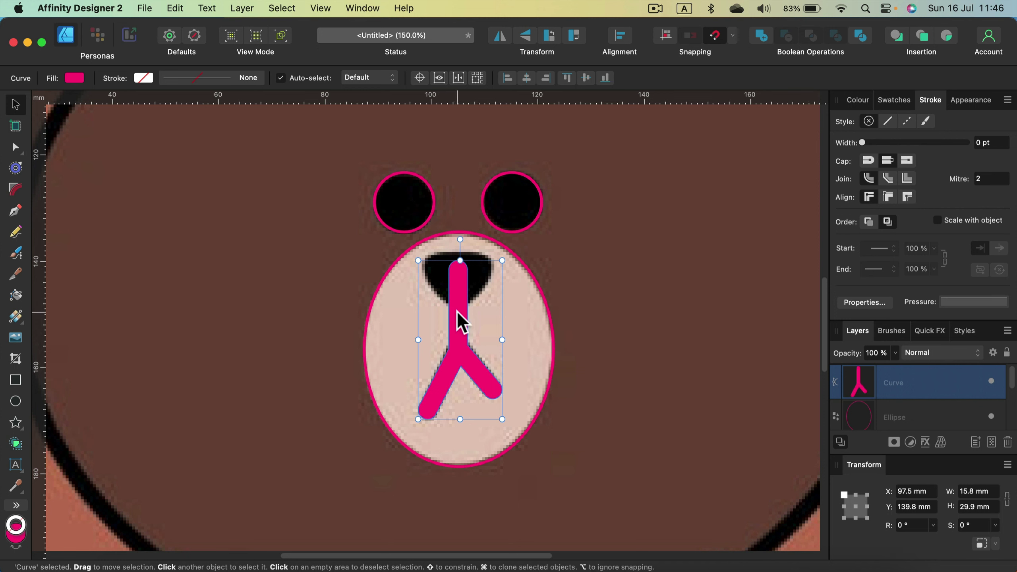
Draw an equal-sided triangle beside the muzzle with a 1.5 pt stroke.
{"action": "left_click", "coordinate": [381, 274]}
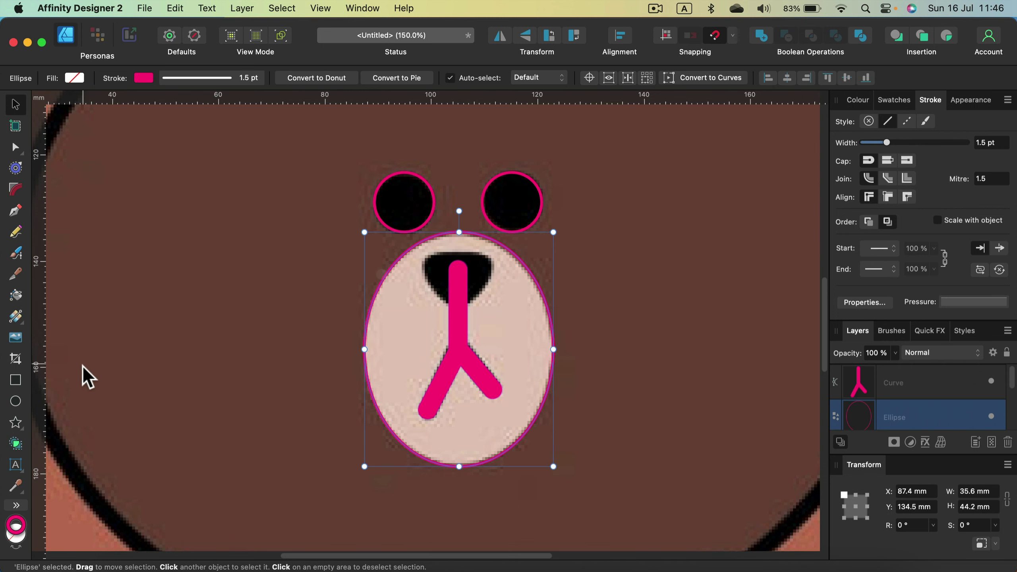
{"action": "left_click", "coordinate": [16, 422]}
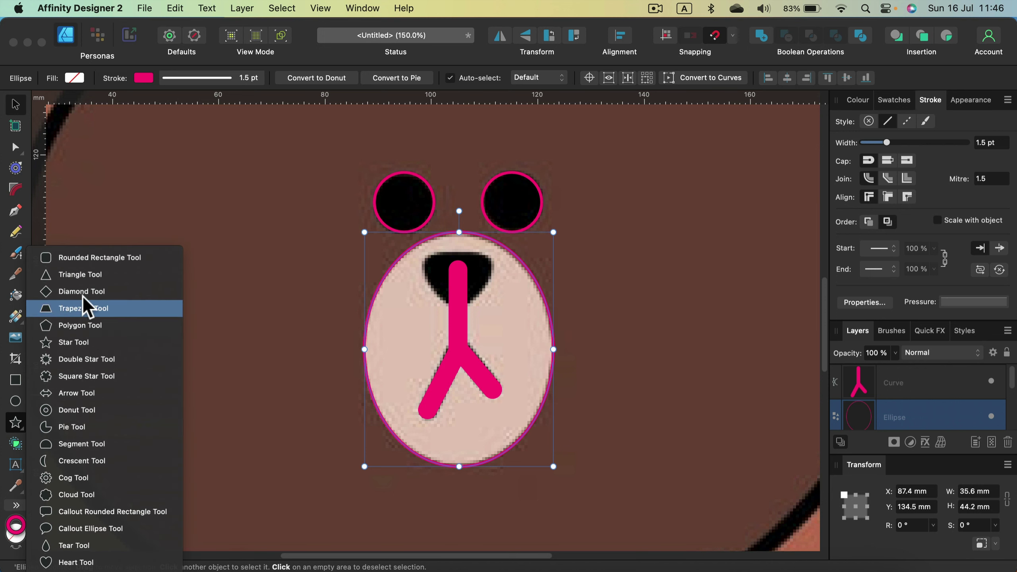
{"action": "left_click", "coordinate": [92, 276]}
{"action": "left_click_drag", "start_coordinate": [283, 260], "coordinate": [347, 324]}
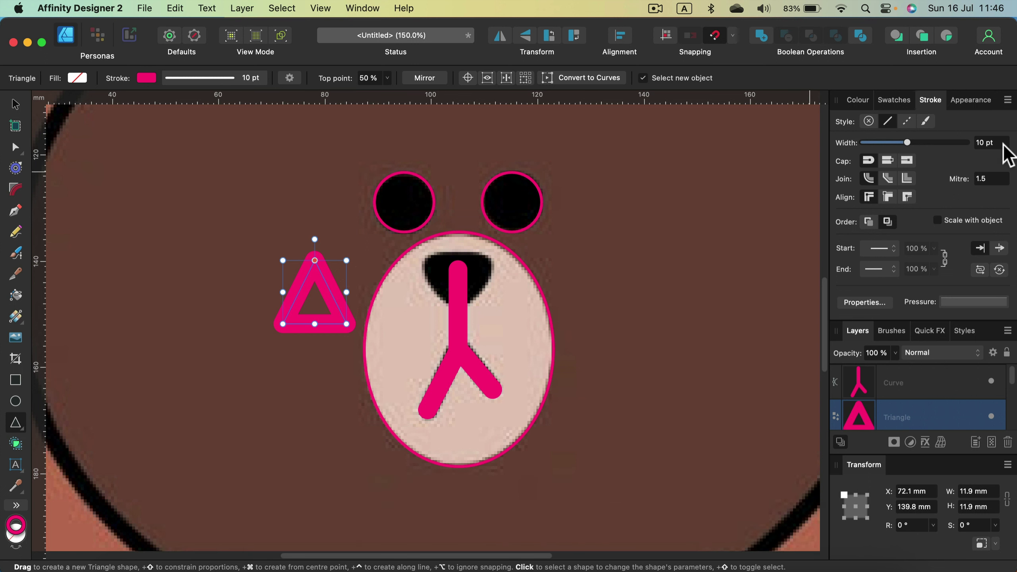
{"action": "left_click", "coordinate": [989, 142]}
{"action": "type", "text": "1.5"}
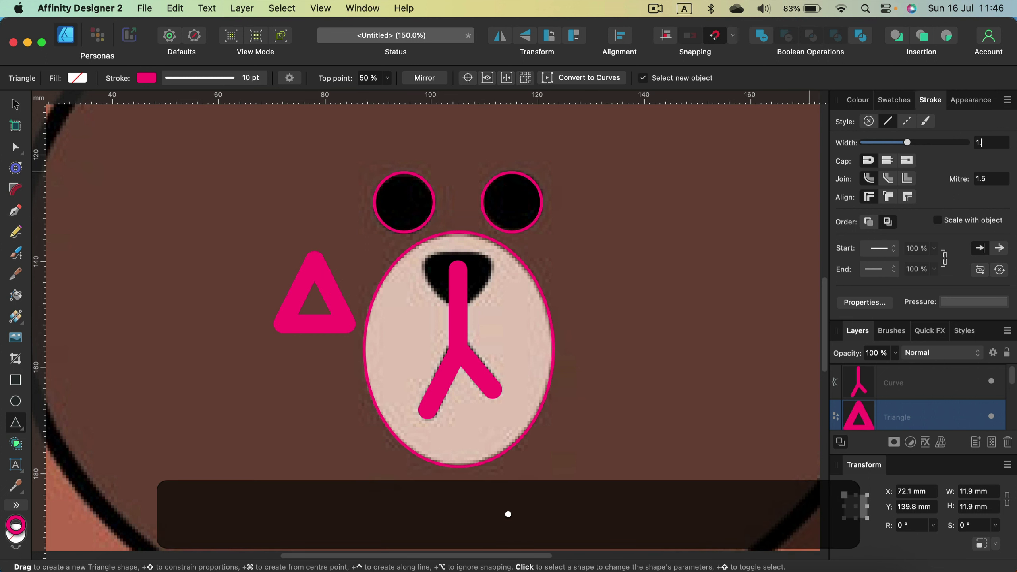
{"action": "key", "text": "Return"}
Rotate the triangle 180° to point down and move it onto the nose.
{"action": "left_click", "coordinate": [15, 104]}
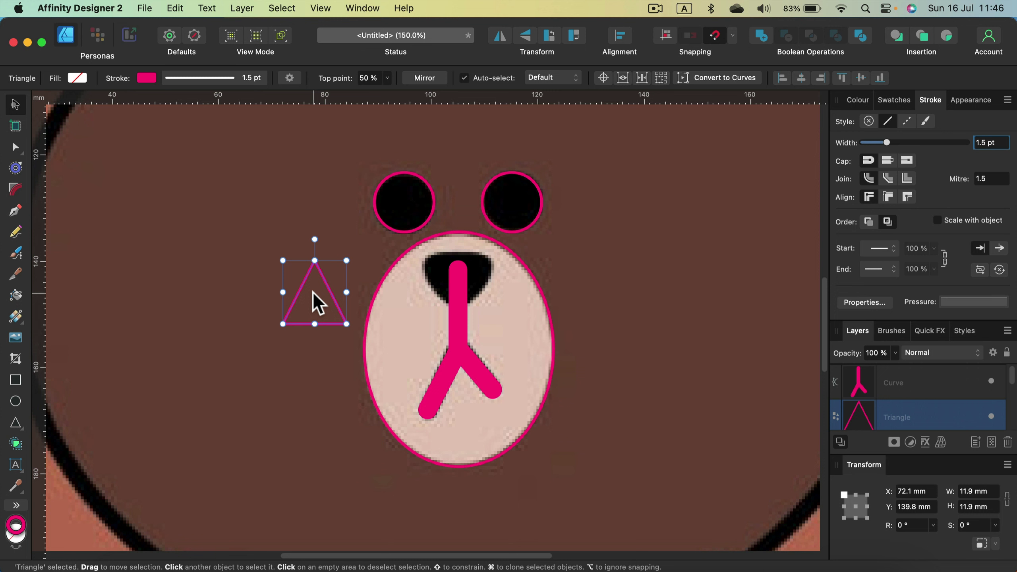
{"action": "left_click_drag", "start_coordinate": [317, 240], "coordinate": [315, 345]}
{"action": "left_click_drag", "start_coordinate": [333, 298], "coordinate": [459, 312]}
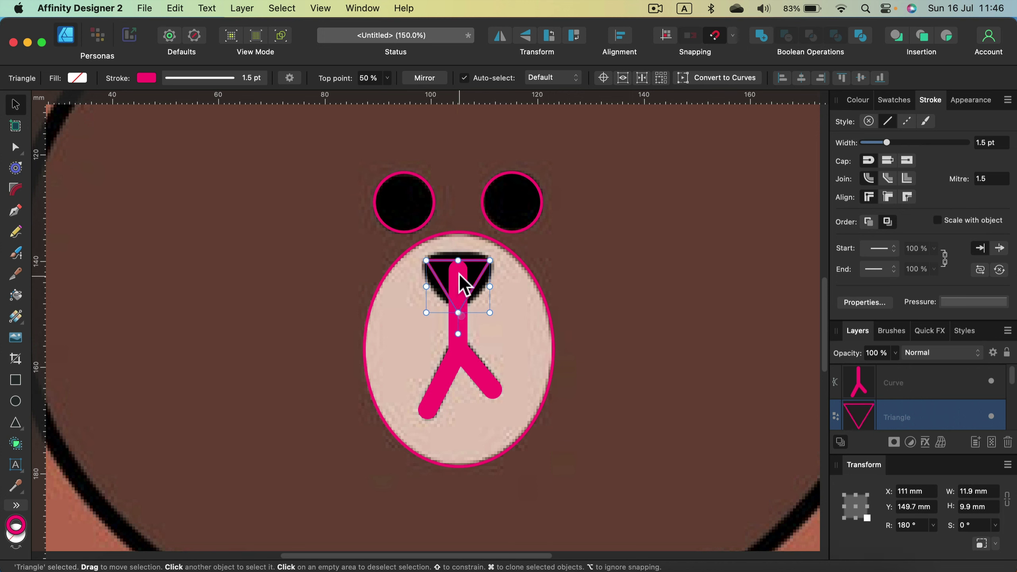
Round all three triangle corners and nudge the nose triangle down slightly.
{"action": "left_click", "coordinate": [15, 188]}
{"action": "left_click_drag", "start_coordinate": [351, 228], "coordinate": [519, 328]}
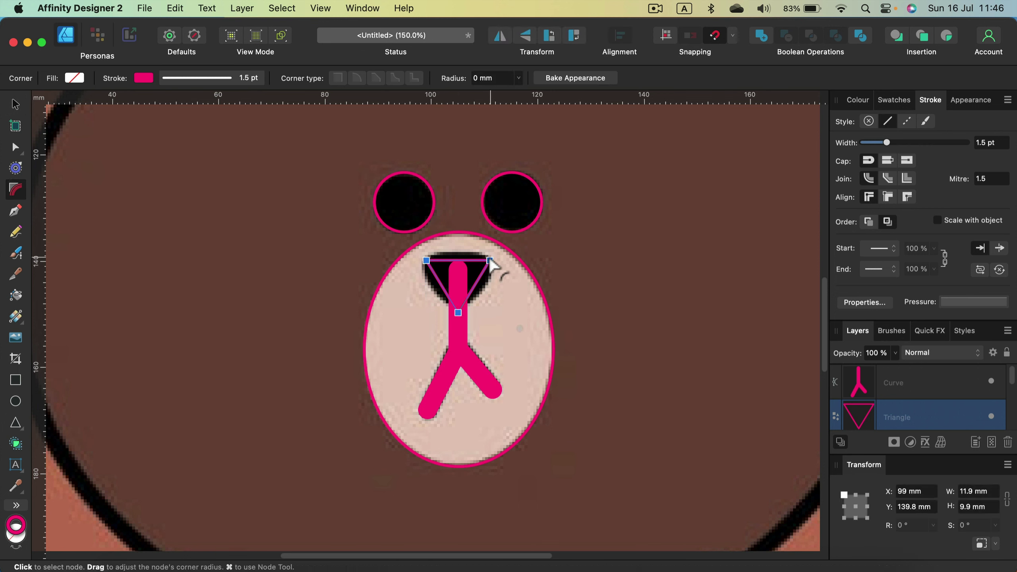
{"action": "mouse_move", "coordinate": [489, 260]}
{"action": "left_mouse_down"}
{"action": "mouse_move", "coordinate": [484, 284]}
{"action": "mouse_move", "coordinate": [496, 253]}
{"action": "left_mouse_up"}
{"action": "key", "text": "a"}
{"action": "left_click", "coordinate": [15, 105]}
{"action": "key", "text": "Down"}
{"action": "key", "text": "Down"}
{"action": "key", "text": "Down"}
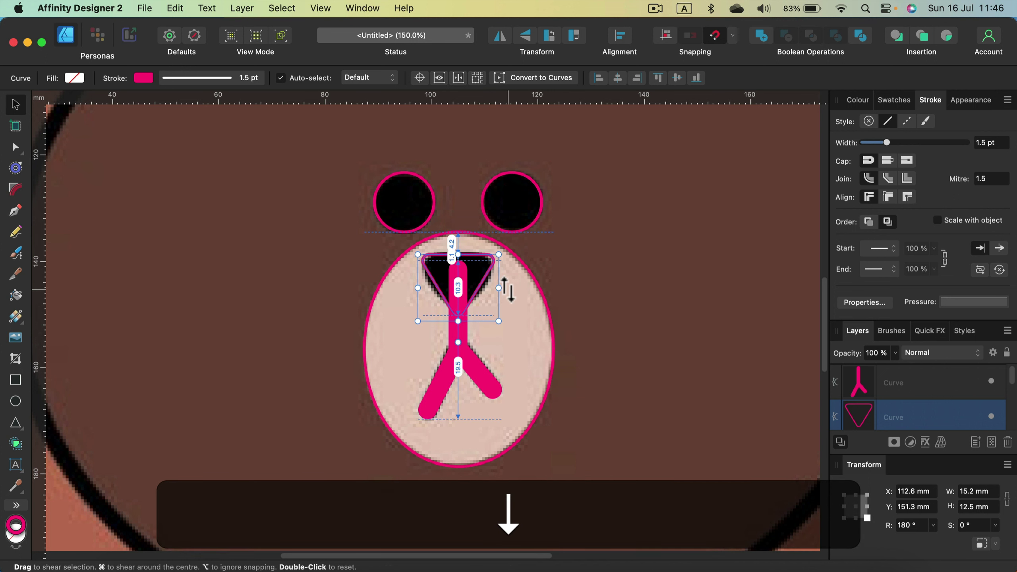
{"action": "key", "text": "Down"}
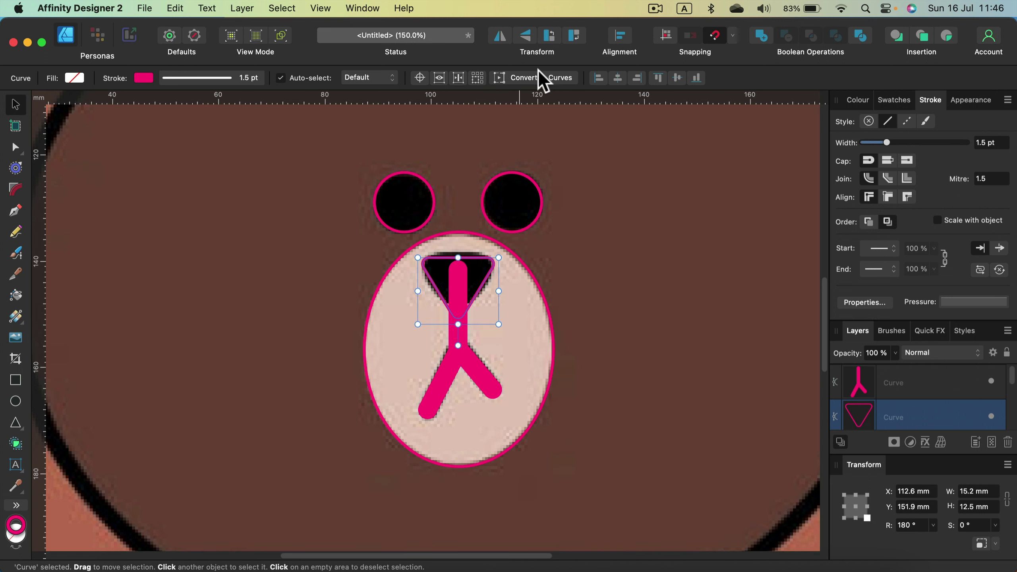
Convert the nose triangle to curves and bow its top and right edges to hug the nose.
{"action": "left_click", "coordinate": [552, 76]}
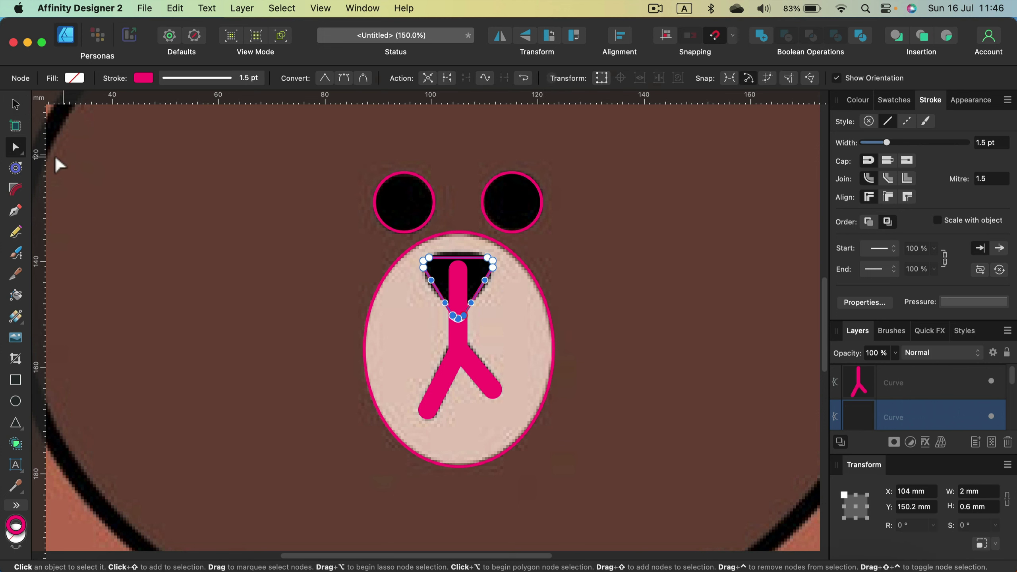
{"action": "key", "text": "super+equal"}
{"action": "key", "text": "super+equal"}
{"action": "key", "text": "super+equal"}
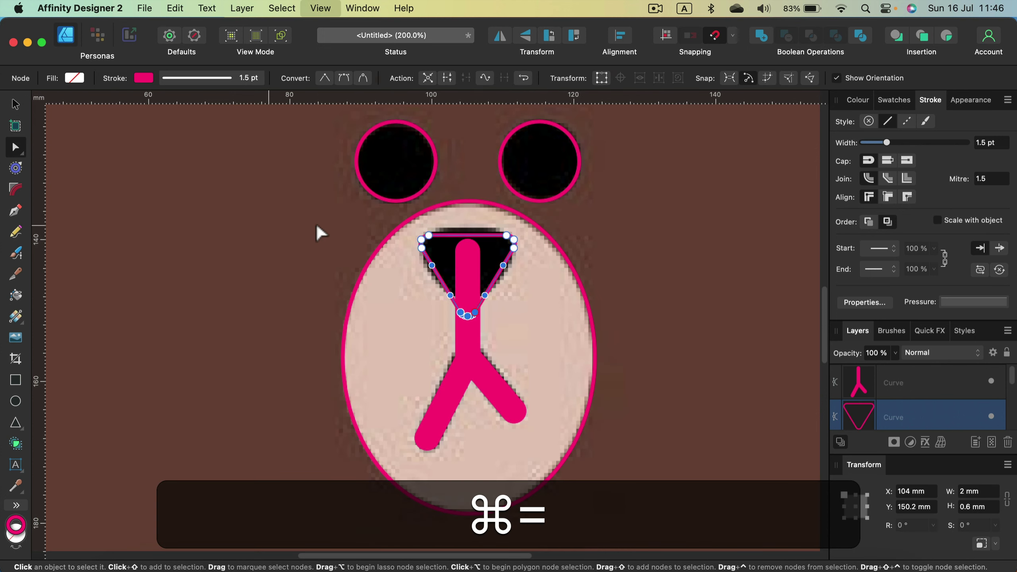
{"action": "left_click_drag", "start_coordinate": [501, 146], "coordinate": [501, 133]}
{"action": "left_click_drag", "start_coordinate": [567, 234], "coordinate": [573, 238]}
{"action": "left_click_drag", "start_coordinate": [564, 323], "coordinate": [519, 281]}
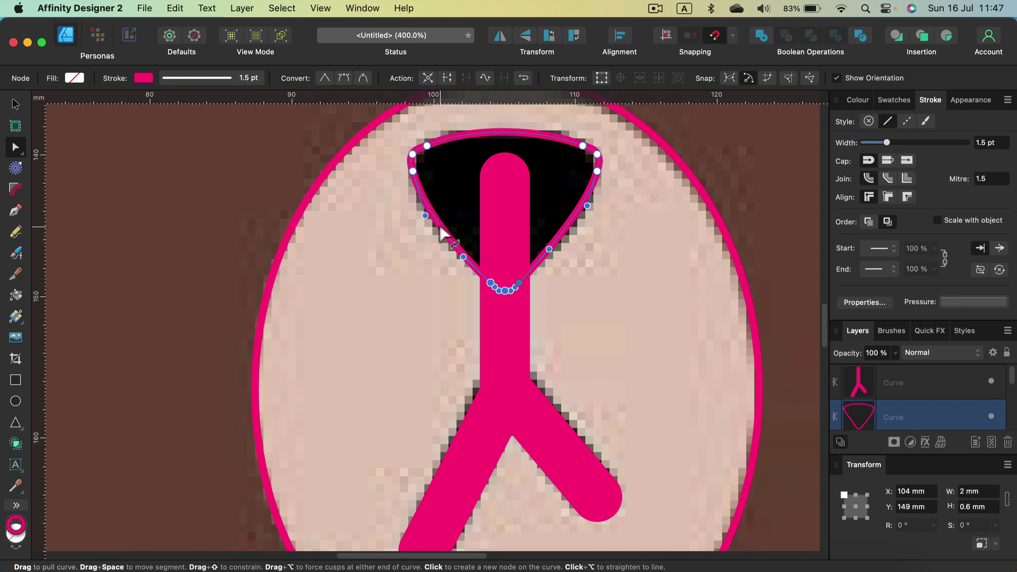
{"action": "scroll", "coordinate": [517, 307], "scroll_direction": "down", "scroll_amount": 3}
{"action": "scroll", "coordinate": [518, 309], "scroll_direction": "up", "scroll_amount": 3}
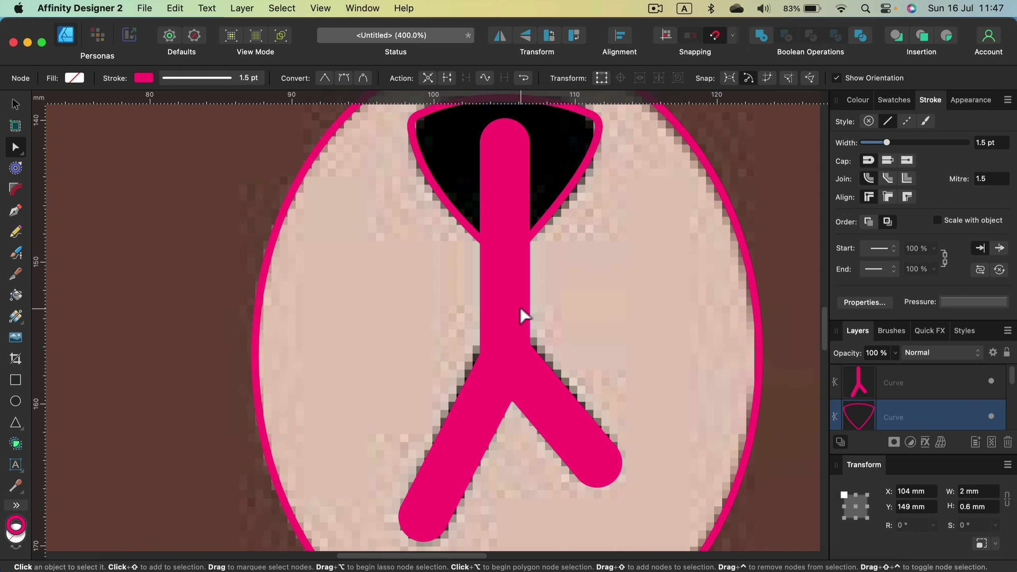
{"action": "key", "text": "super+minus"}
{"action": "key", "text": "super+minus"}
{"action": "key", "text": "super+minus"}
{"action": "key", "text": "super+minus"}
{"action": "key", "text": "super+minus"}
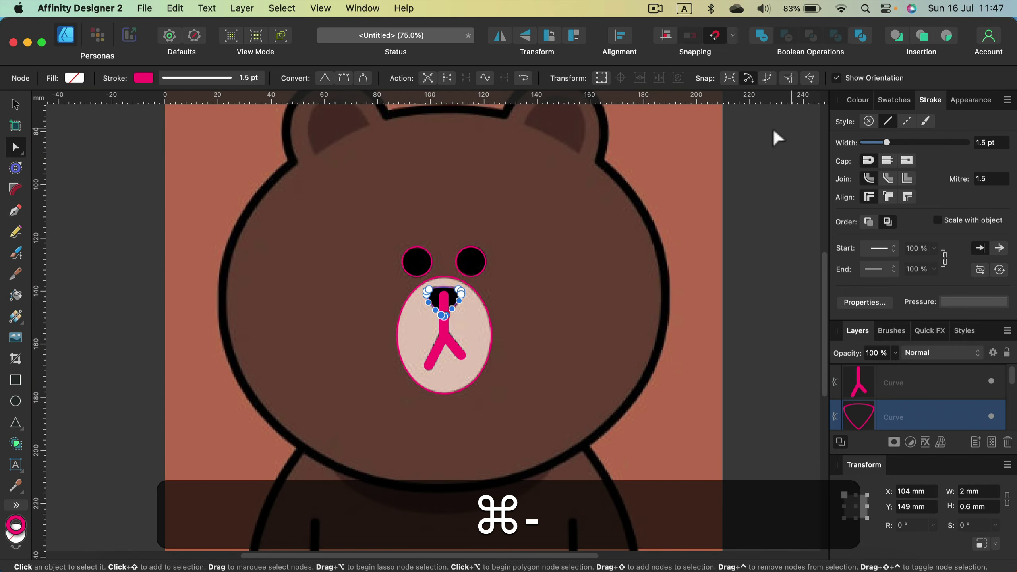
{"action": "left_click", "coordinate": [583, 245]}
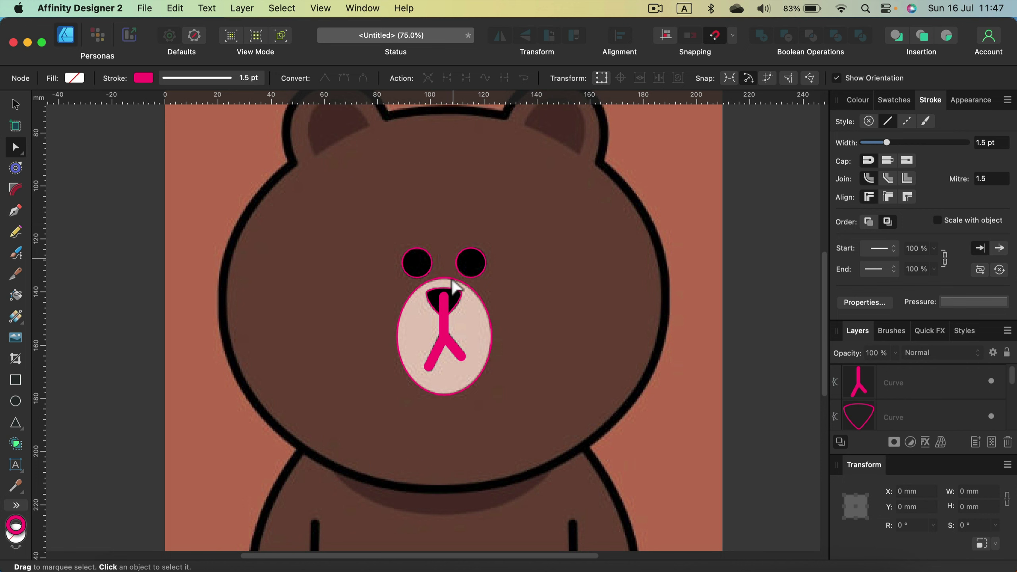
Draw an ellipse over the head and stretch it to 167.2 × 143.2 mm along the outline.
{"action": "scroll", "coordinate": [399, 286], "scroll_direction": "up", "scroll_amount": 2}
{"action": "scroll", "coordinate": [398, 288], "scroll_direction": "down", "scroll_amount": 5}
{"action": "scroll", "coordinate": [245, 272], "scroll_direction": "up", "scroll_amount": 5}
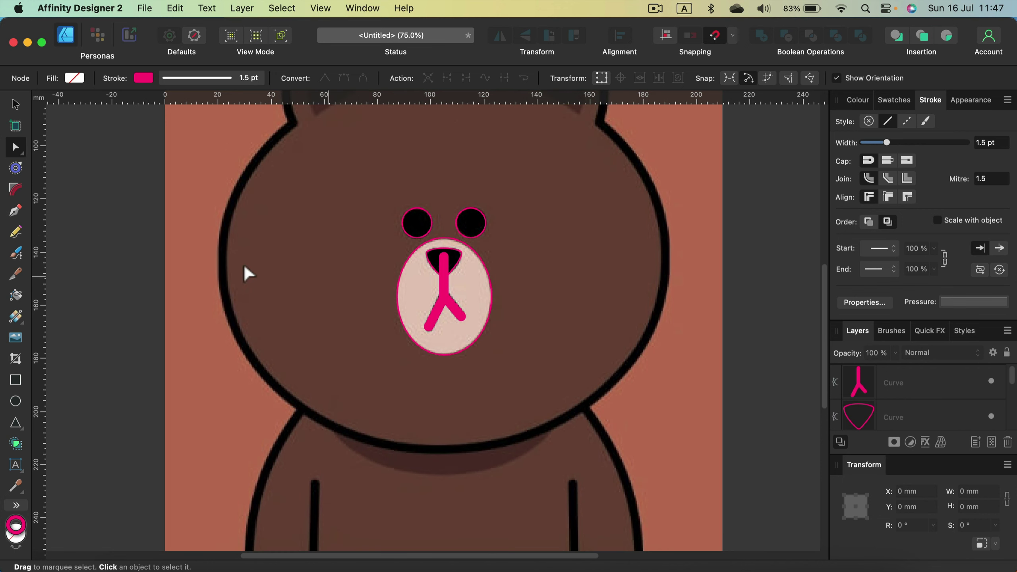
{"action": "left_click", "coordinate": [17, 403]}
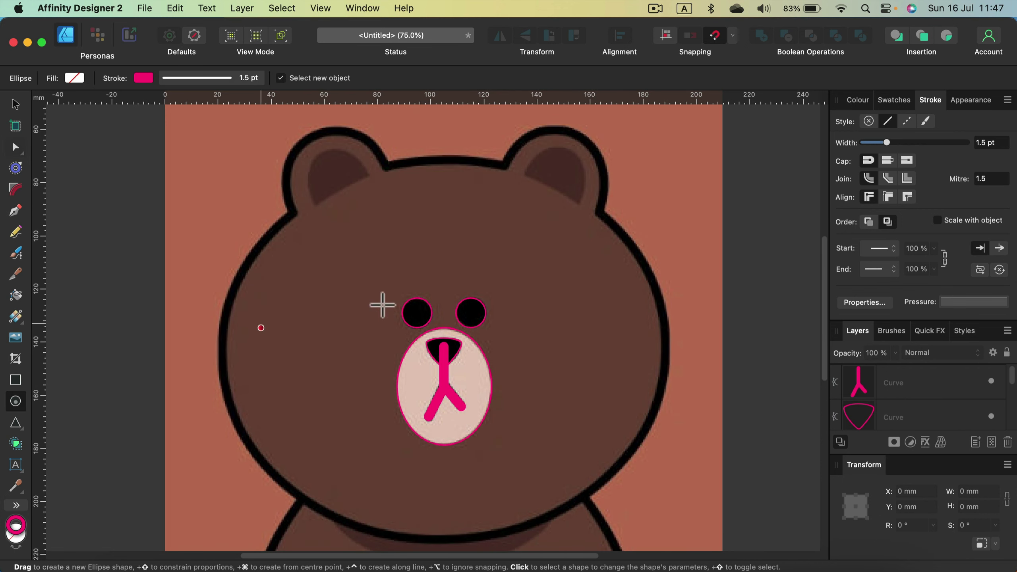
{"action": "left_click_drag", "start_coordinate": [334, 230], "coordinate": [587, 537]}
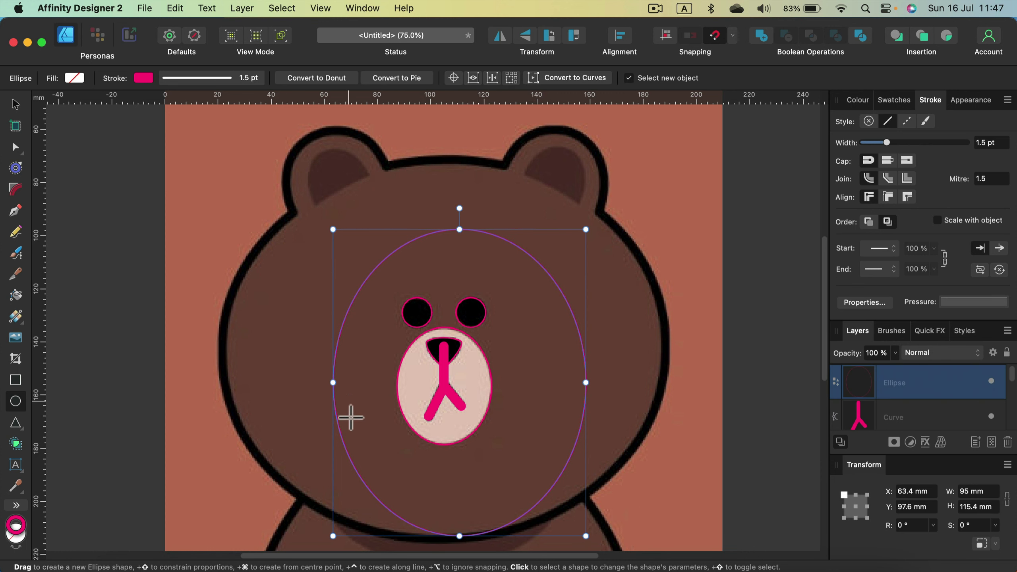
{"action": "key", "text": "v"}
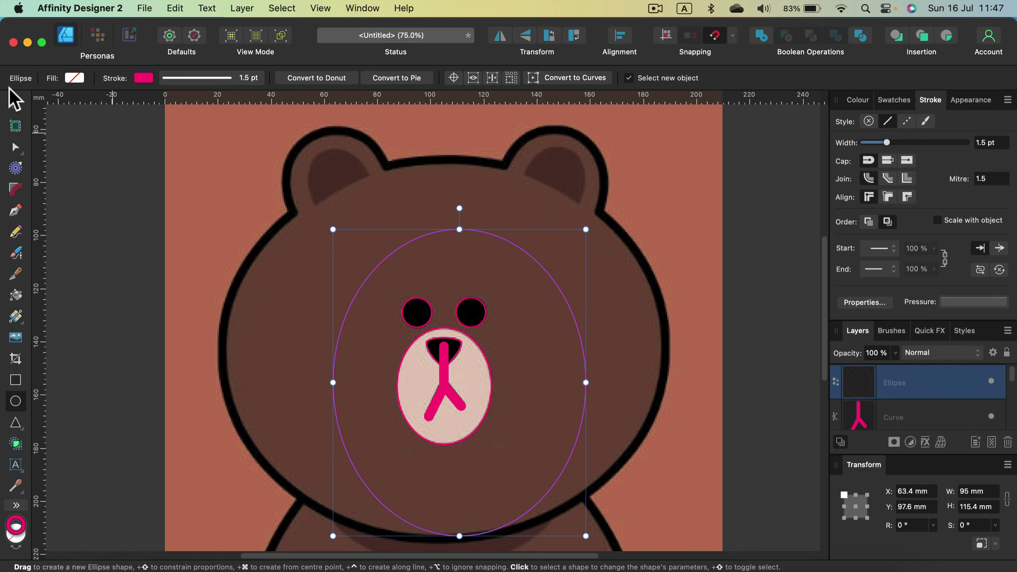
{"action": "left_click_drag", "start_coordinate": [459, 229], "coordinate": [455, 158]}
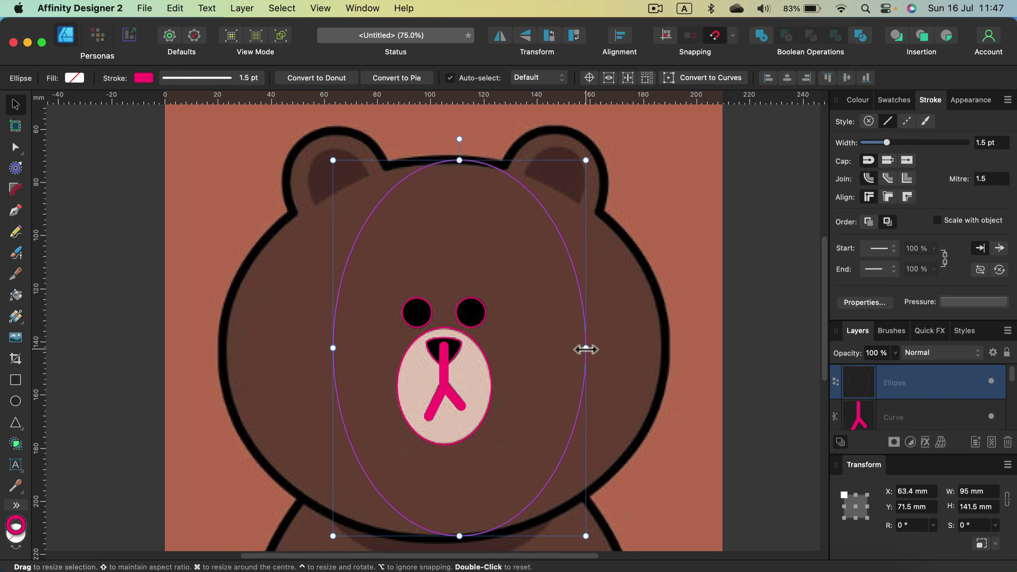
{"action": "left_click_drag", "start_coordinate": [586, 347], "coordinate": [666, 348]}
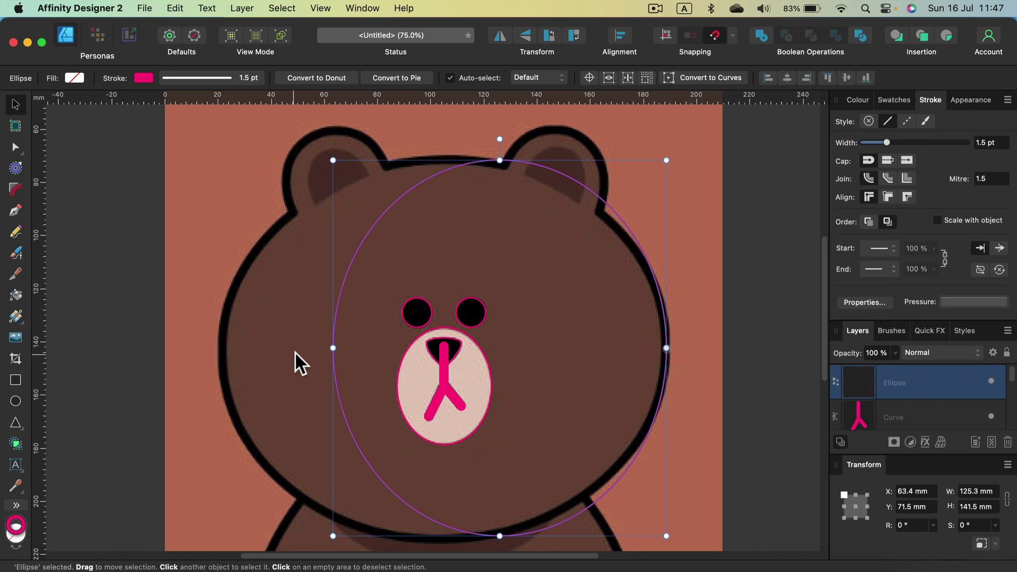
{"action": "left_click_drag", "start_coordinate": [333, 346], "coordinate": [223, 348]}
{"action": "left_click_drag", "start_coordinate": [444, 536], "coordinate": [442, 505]}
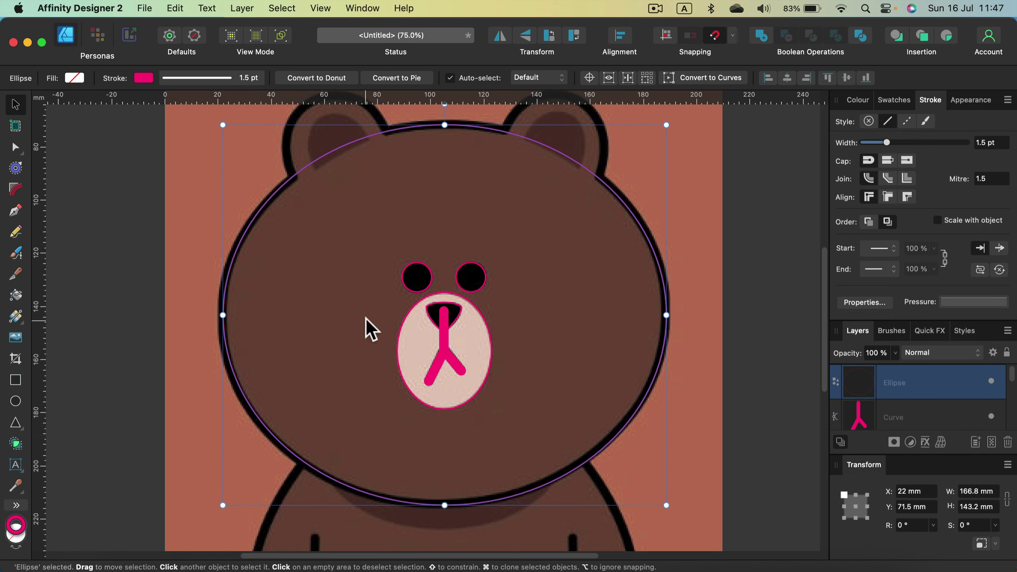
{"action": "mouse_move", "coordinate": [222, 315]}
{"action": "left_mouse_down"}
{"action": "mouse_move", "coordinate": [211, 317]}
{"action": "mouse_move", "coordinate": [221, 316]}
{"action": "left_mouse_up"}
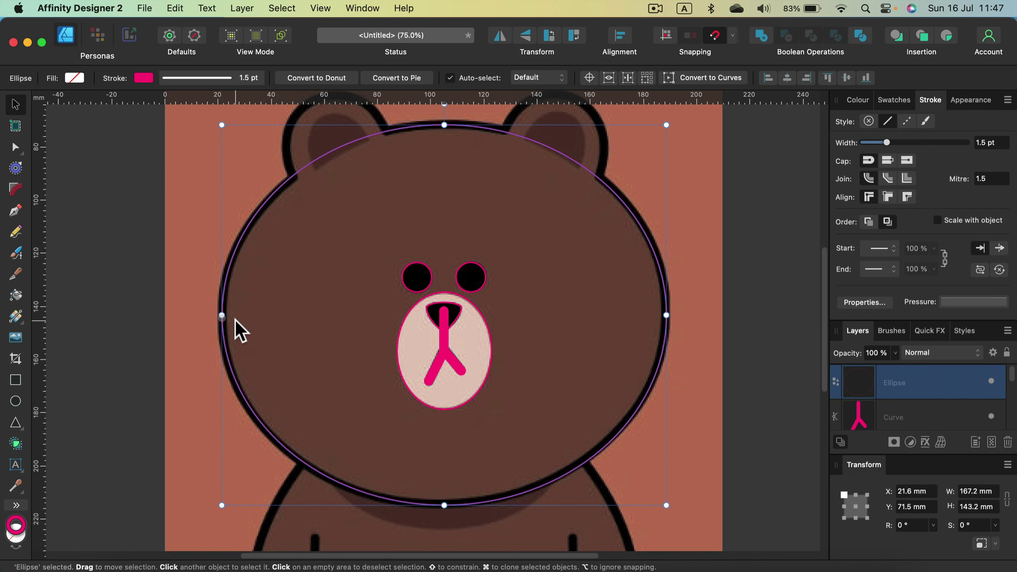
{"action": "scroll", "coordinate": [411, 256], "scroll_direction": "down", "scroll_amount": 1}
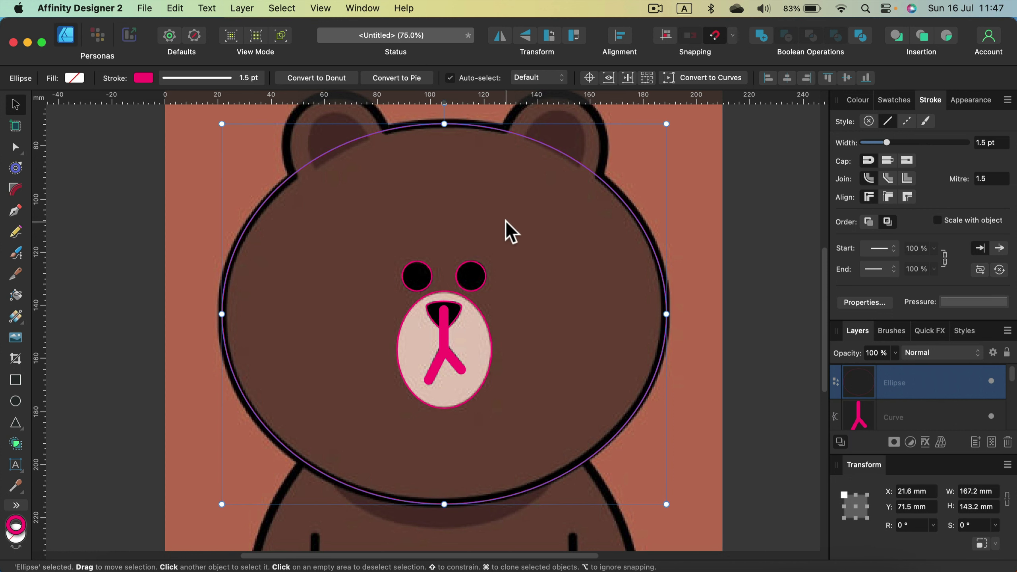
Fit a 37.8 mm circle over the left ear and duplicate it onto the right ear.
{"action": "scroll", "coordinate": [505, 220], "scroll_direction": "up", "scroll_amount": 5}
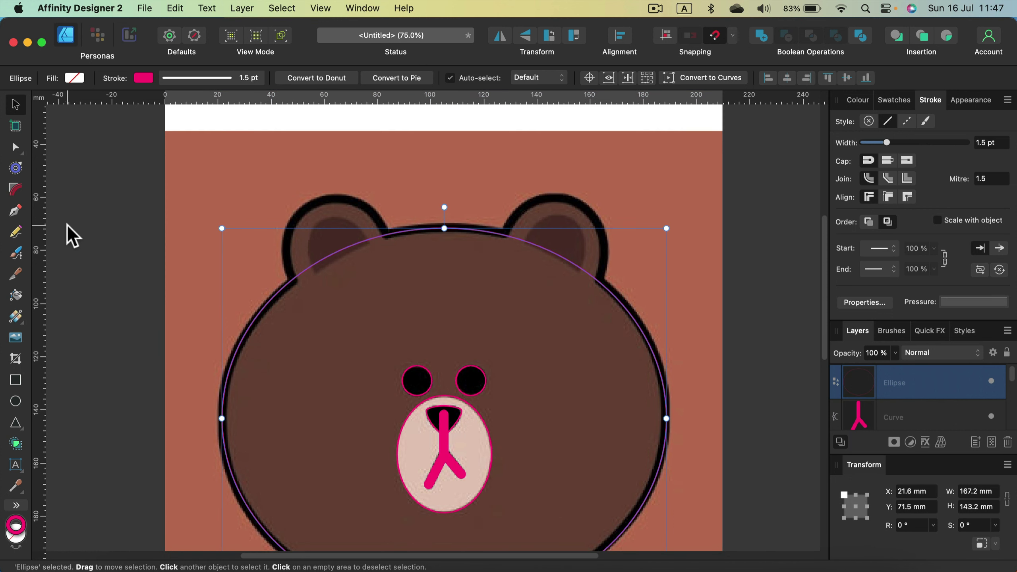
{"action": "left_click", "coordinate": [15, 400]}
{"action": "left_click_drag", "start_coordinate": [359, 281], "coordinate": [443, 365]}
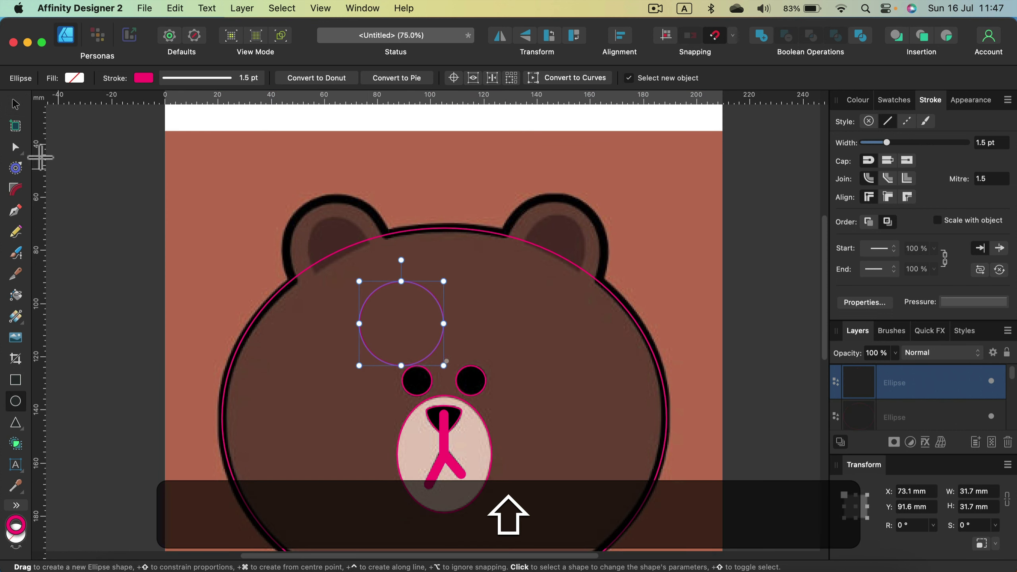
{"action": "left_click", "coordinate": [13, 105]}
{"action": "mouse_move", "coordinate": [432, 294]}
{"action": "left_mouse_down"}
{"action": "mouse_move", "coordinate": [355, 229]}
{"action": "mouse_move", "coordinate": [393, 197]}
{"action": "left_mouse_up"}
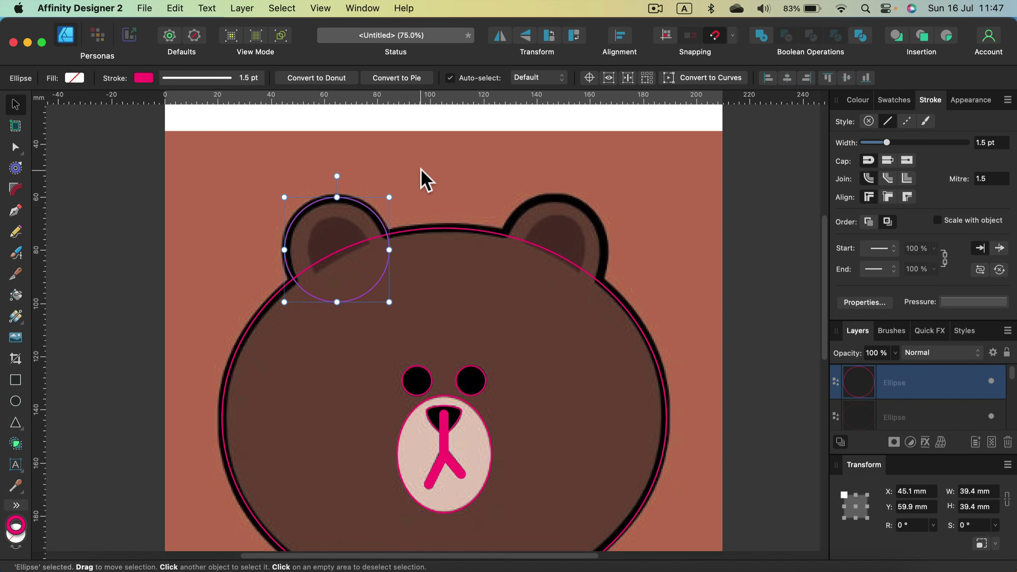
{"action": "key", "text": "Left"}
{"action": "key", "text": "Down"}
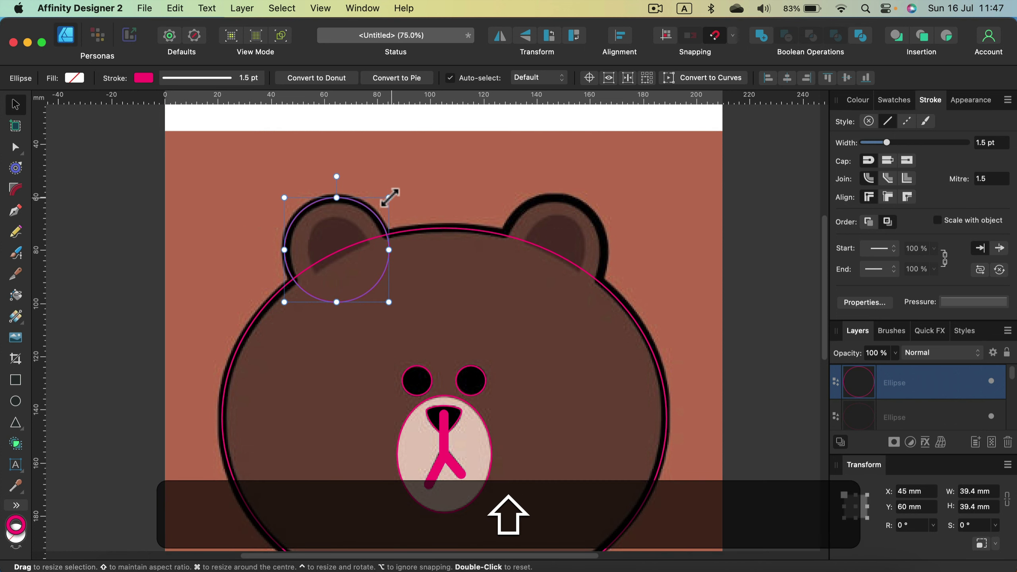
{"action": "left_click_drag", "start_coordinate": [389, 198], "coordinate": [389, 200]}
{"action": "key", "text": "Up"}
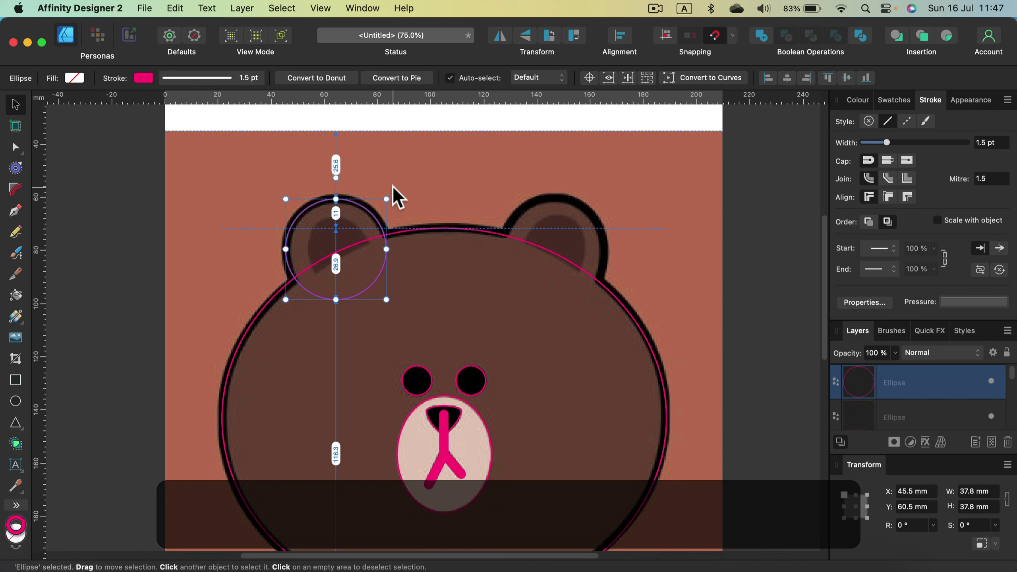
{"action": "mouse_move", "coordinate": [387, 198]}
{"action": "left_mouse_down"}
{"action": "mouse_move", "coordinate": [377, 220]}
{"action": "mouse_move", "coordinate": [647, 228]}
{"action": "mouse_move", "coordinate": [592, 220]}
{"action": "left_mouse_up"}
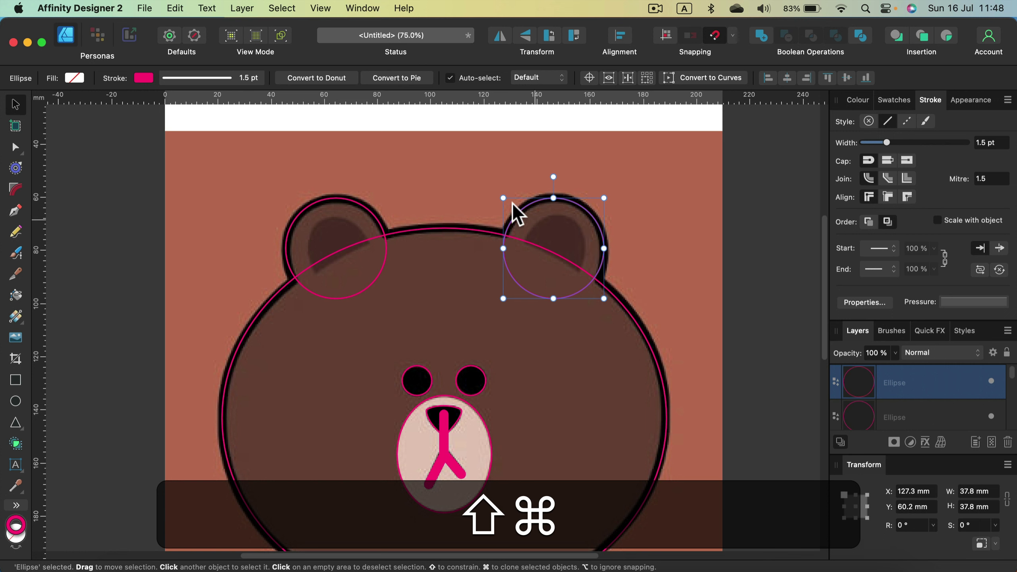
Select the head and ear shapes and fuse them using the Shape Builder in Add mode.
{"action": "left_click", "coordinate": [469, 227], "text": "shift"}
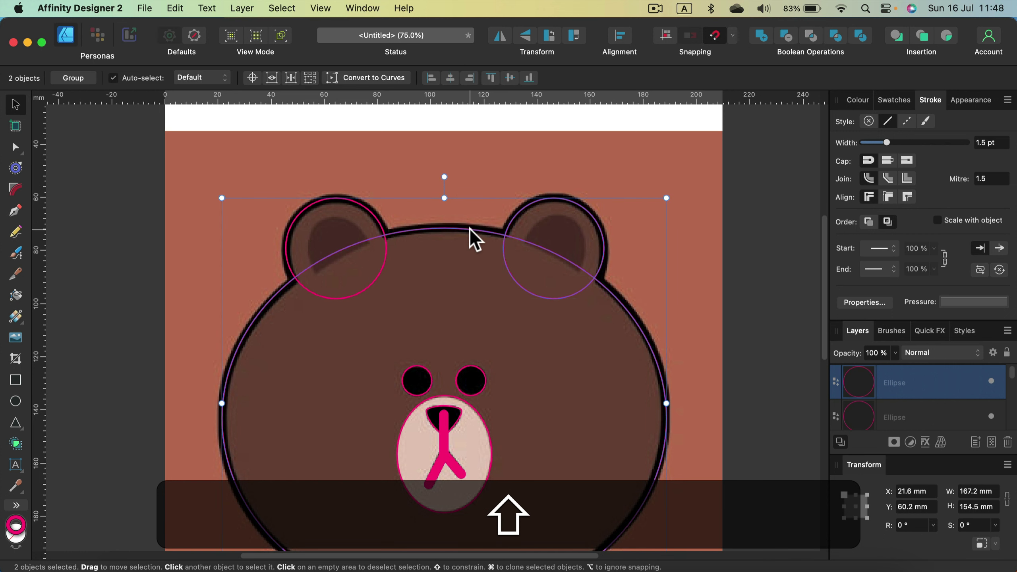
{"action": "left_click", "coordinate": [377, 225], "text": "shift"}
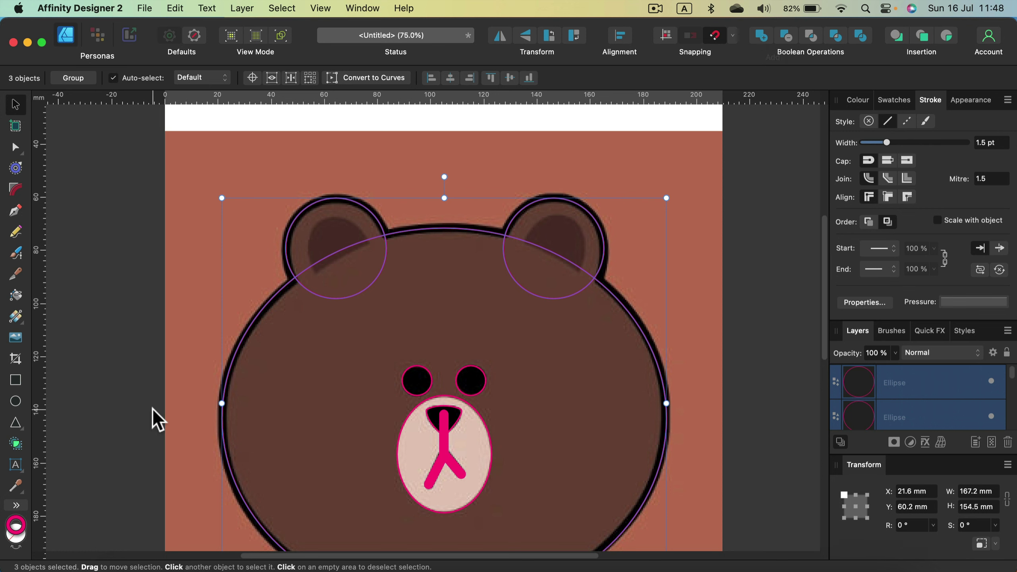
{"action": "left_click", "coordinate": [15, 443]}
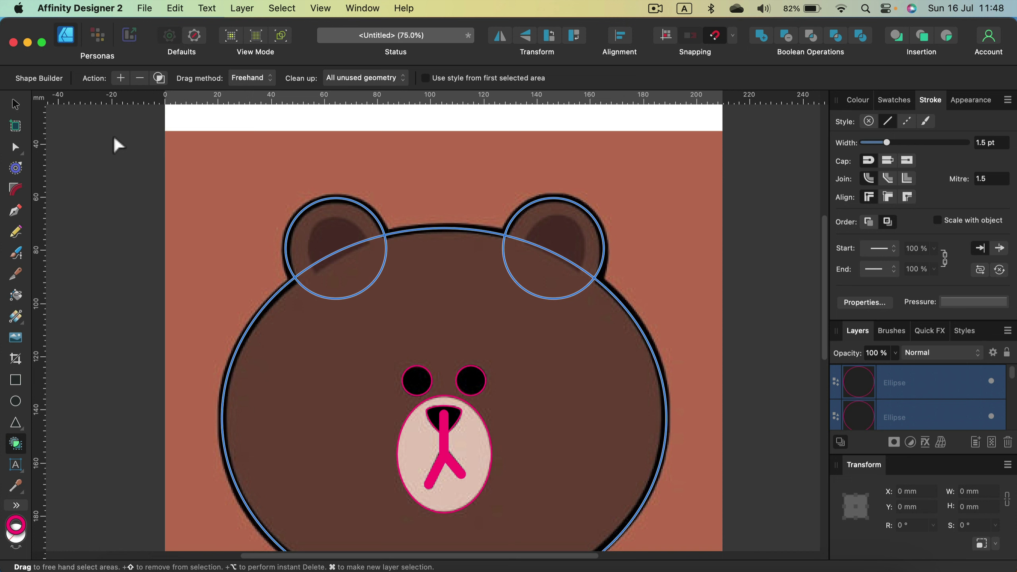
{"action": "left_click", "coordinate": [120, 77]}
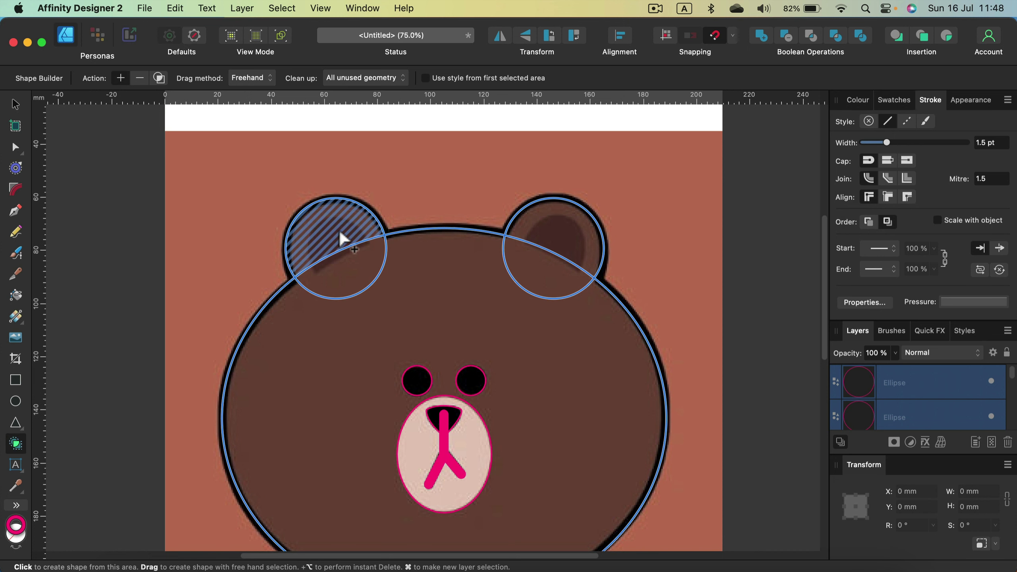
{"action": "mouse_move", "coordinate": [339, 230]}
{"action": "left_mouse_down"}
{"action": "mouse_move", "coordinate": [351, 265]}
{"action": "mouse_move", "coordinate": [395, 266]}
{"action": "left_mouse_up"}
{"action": "mouse_move", "coordinate": [507, 274]}
{"action": "left_mouse_down"}
{"action": "mouse_move", "coordinate": [531, 275]}
{"action": "mouse_move", "coordinate": [555, 252]}
{"action": "left_mouse_up"}
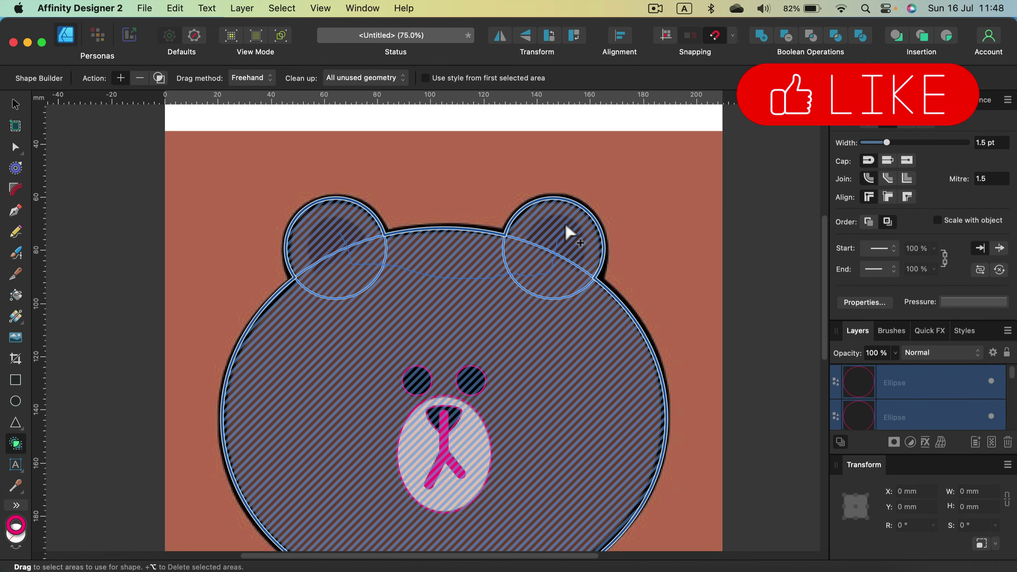
{"action": "left_click_drag", "start_coordinate": [566, 225], "coordinate": [565, 226]}
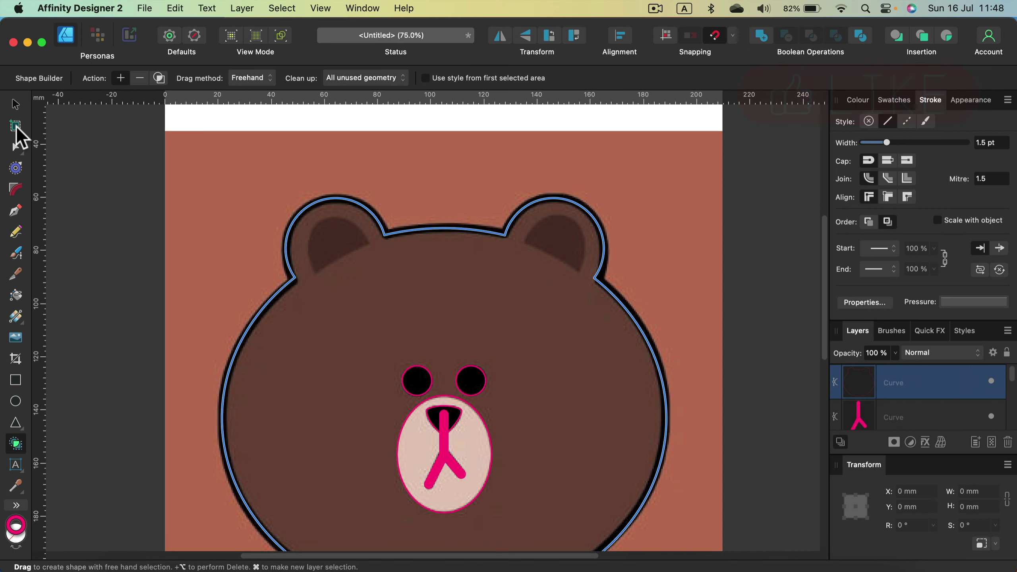
Trace the left ear's darker inner patch with a closed three-node pen curve.
{"action": "left_click", "coordinate": [15, 211]}
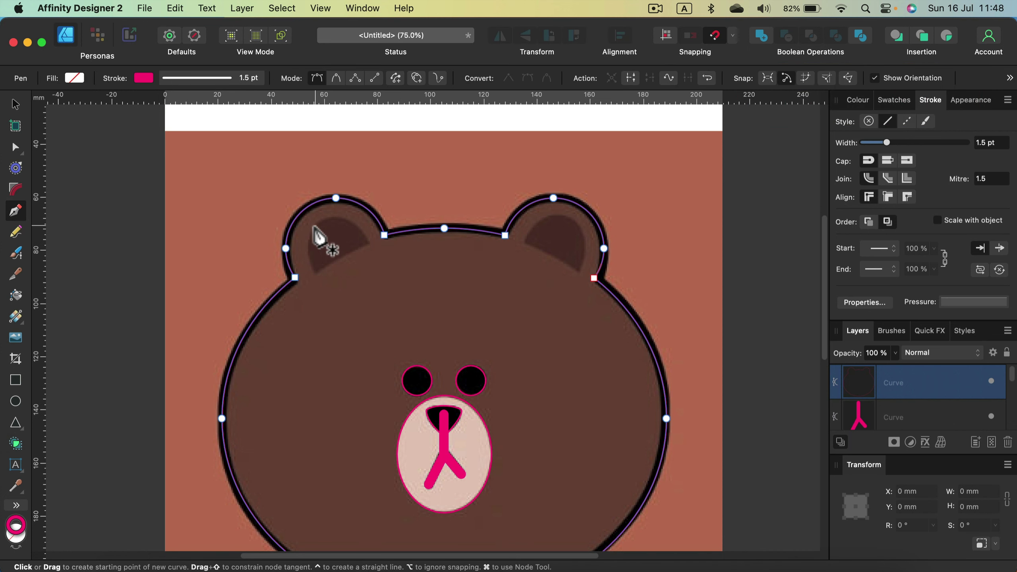
{"action": "key", "text": "super+equal"}
{"action": "key", "text": "super+equal"}
{"action": "key", "text": "super+equal"}
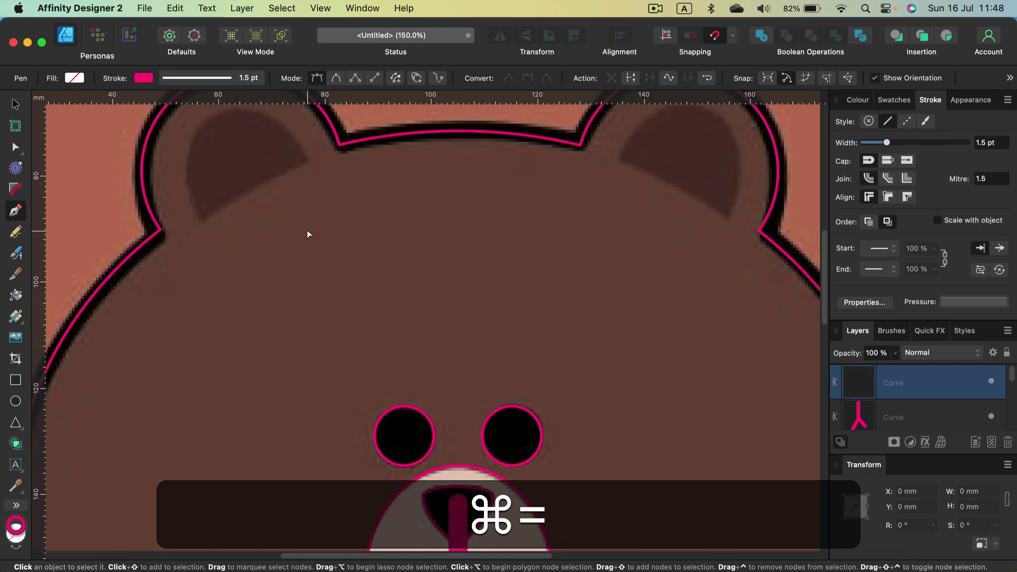
{"action": "left_click_drag", "start_coordinate": [308, 227], "coordinate": [405, 409]}
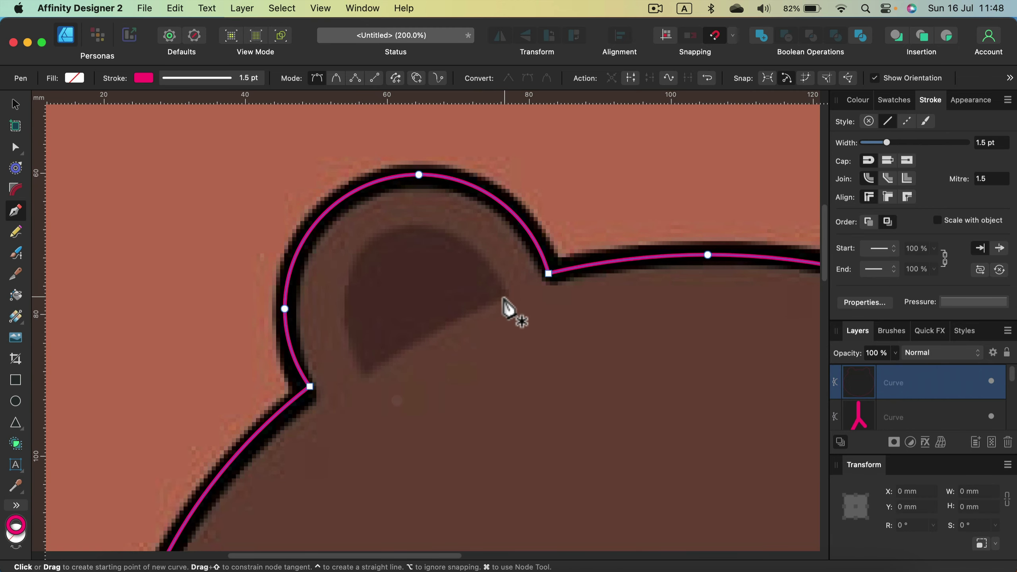
{"action": "left_click", "coordinate": [508, 295]}
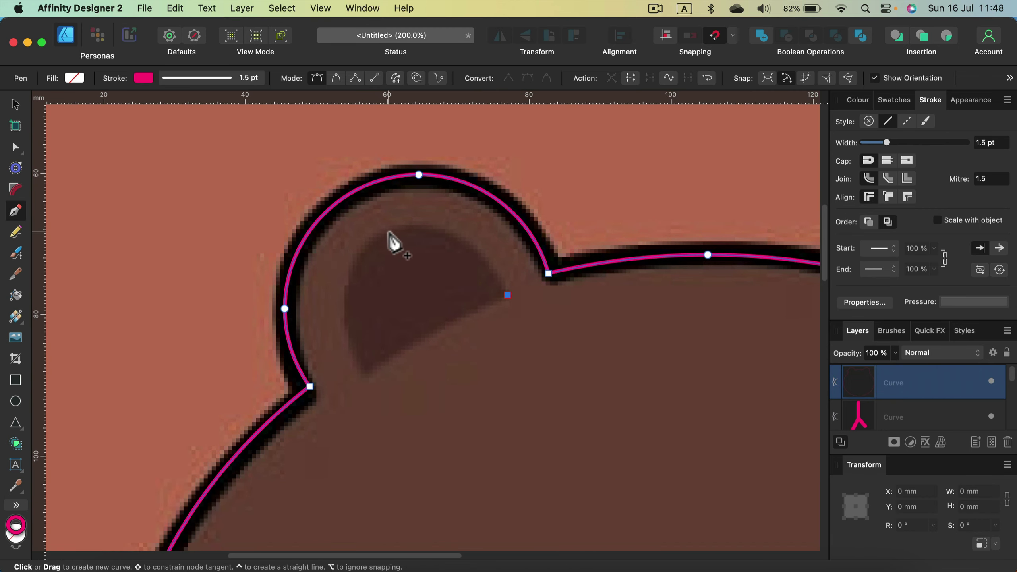
{"action": "left_click_drag", "start_coordinate": [379, 235], "coordinate": [307, 277]}
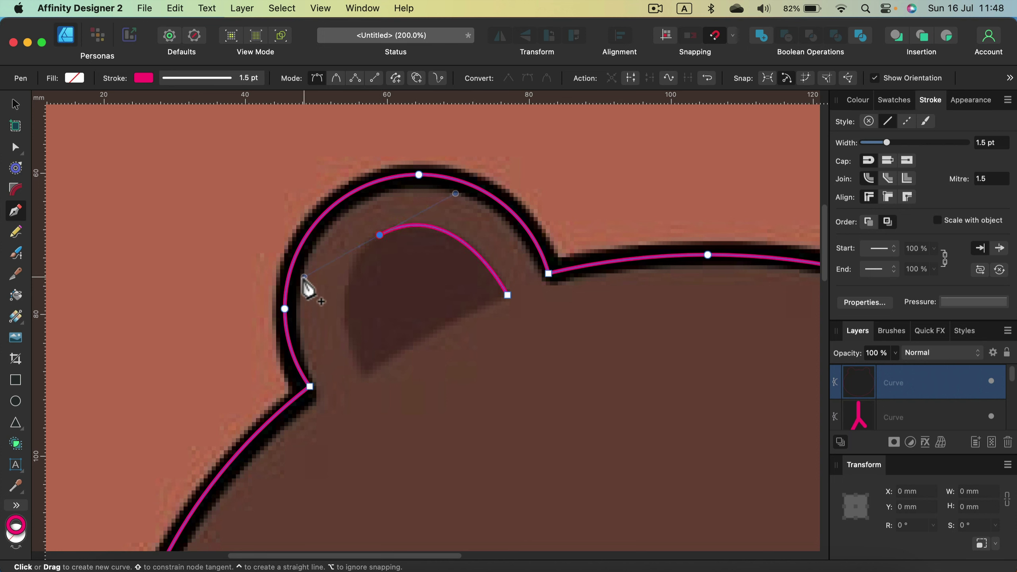
{"action": "left_click", "coordinate": [364, 375]}
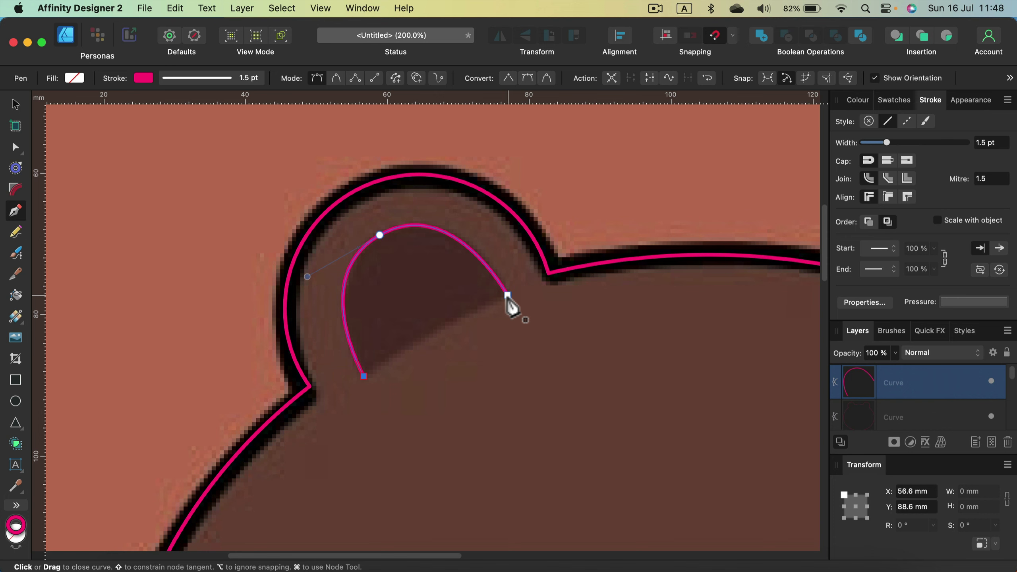
{"action": "left_click_drag", "start_coordinate": [507, 297], "coordinate": [624, 266]}
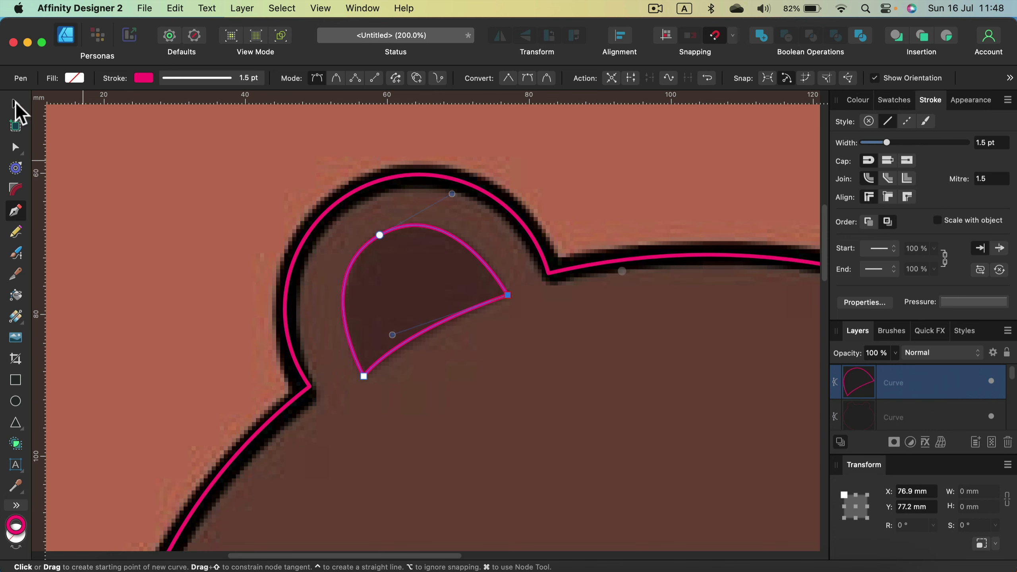
Clone the left inner-ear curve and position the copy over the right ear's inner patch.
{"action": "left_click", "coordinate": [15, 105]}
{"action": "left_click", "coordinate": [688, 416]}
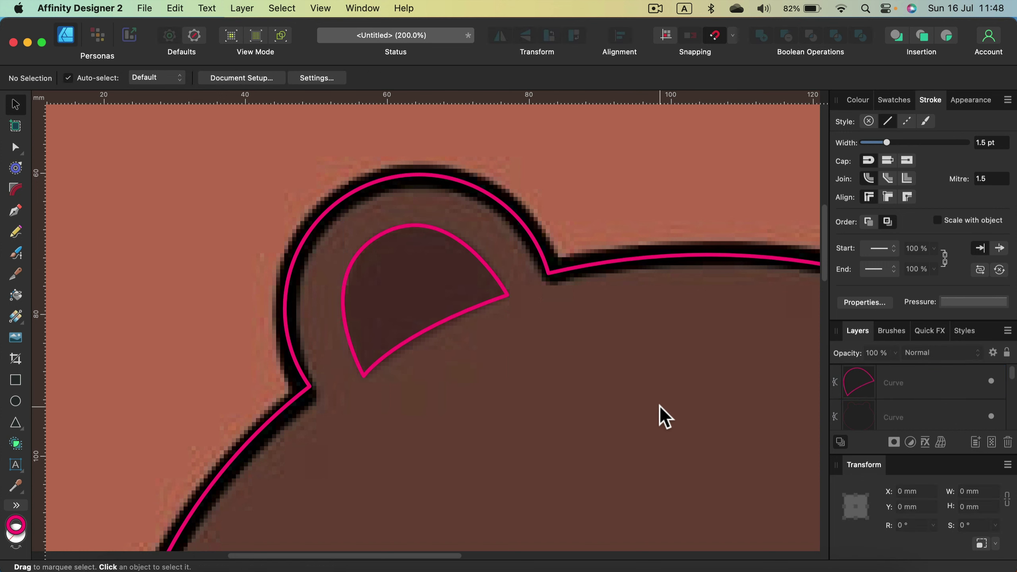
{"action": "key", "text": "super+minus"}
{"action": "key", "text": "super+minus"}
{"action": "left_click", "coordinate": [428, 324]}
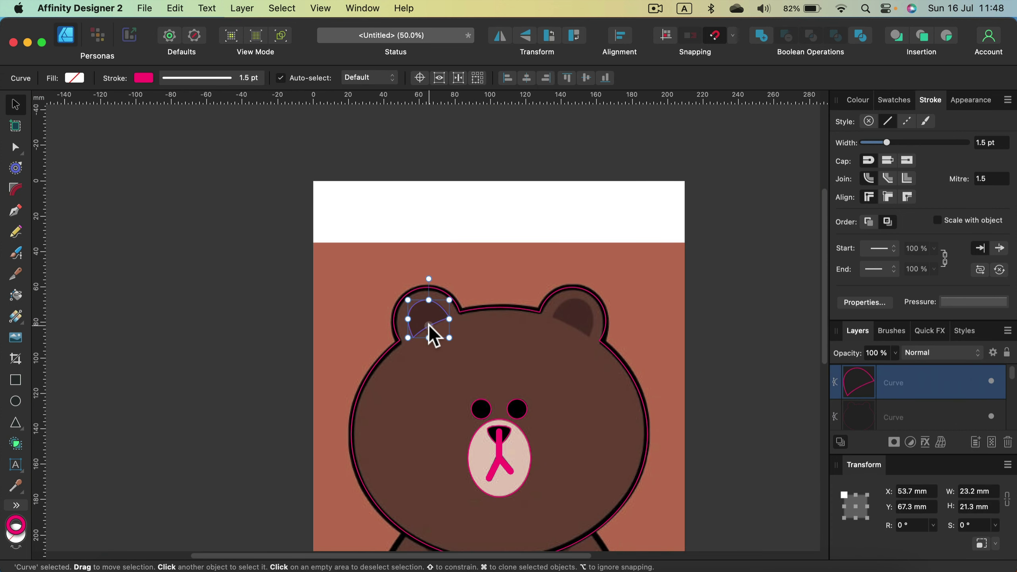
{"action": "left_click_drag", "start_coordinate": [429, 324], "coordinate": [550, 356]}
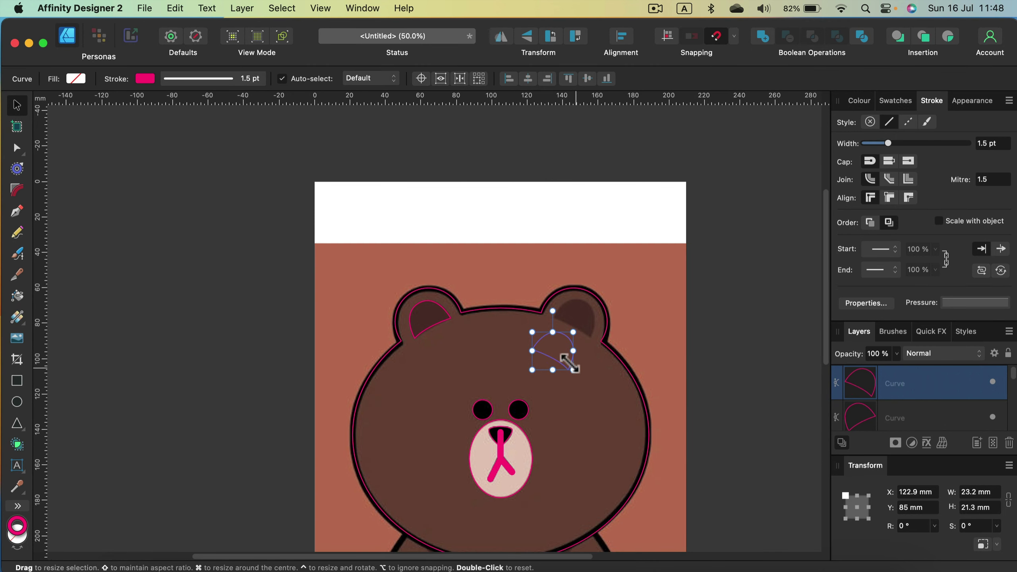
{"action": "left_click_drag", "start_coordinate": [551, 356], "coordinate": [571, 323]}
{"action": "left_click", "coordinate": [431, 333], "text": "shift"}
{"action": "scroll", "coordinate": [553, 372], "scroll_direction": "down", "scroll_amount": 10}
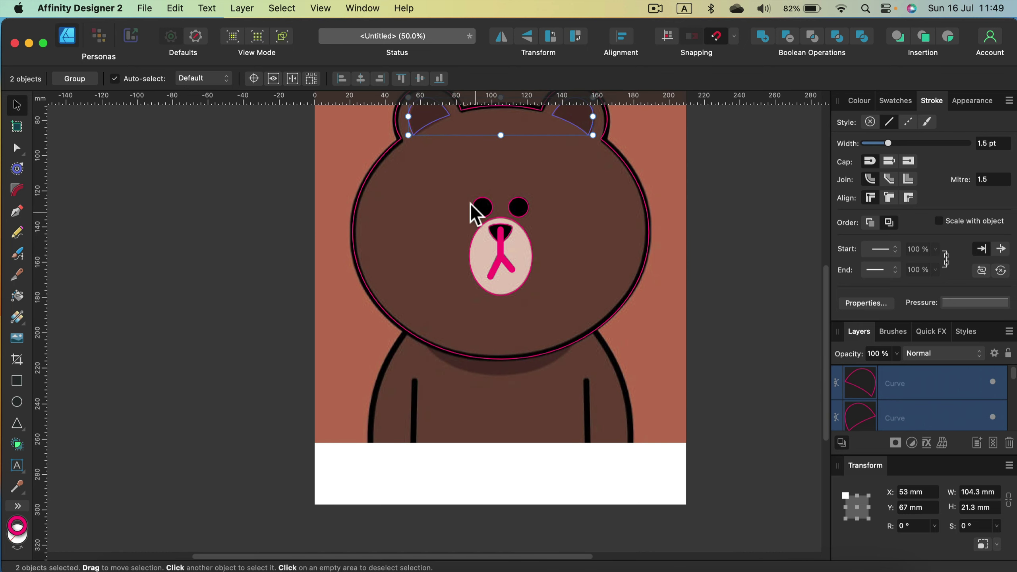
{"action": "left_click", "coordinate": [609, 478]}
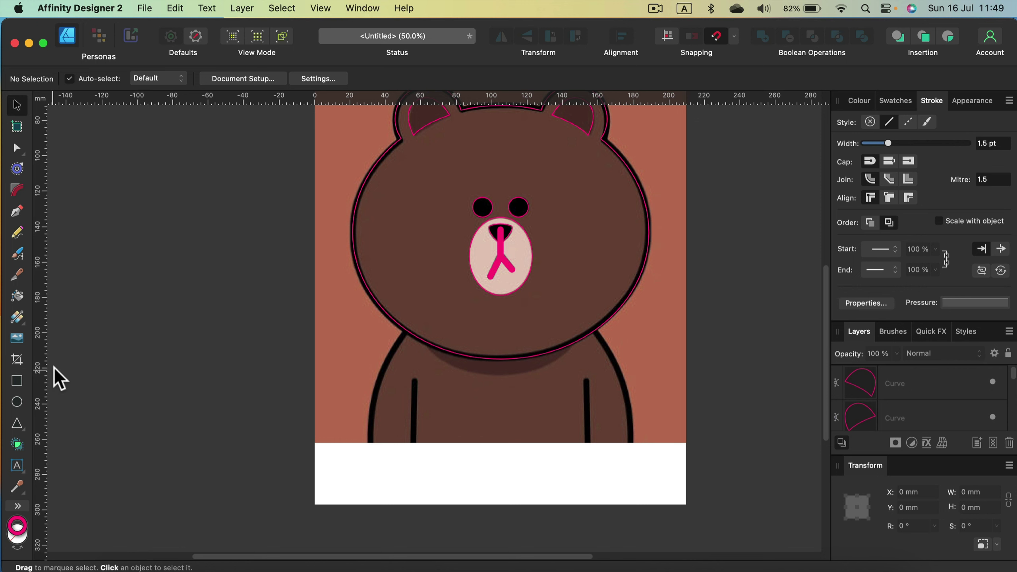
Draw a closed pen curve around the bear's body, extending below the image's lower edge.
{"action": "left_click", "coordinate": [17, 213]}
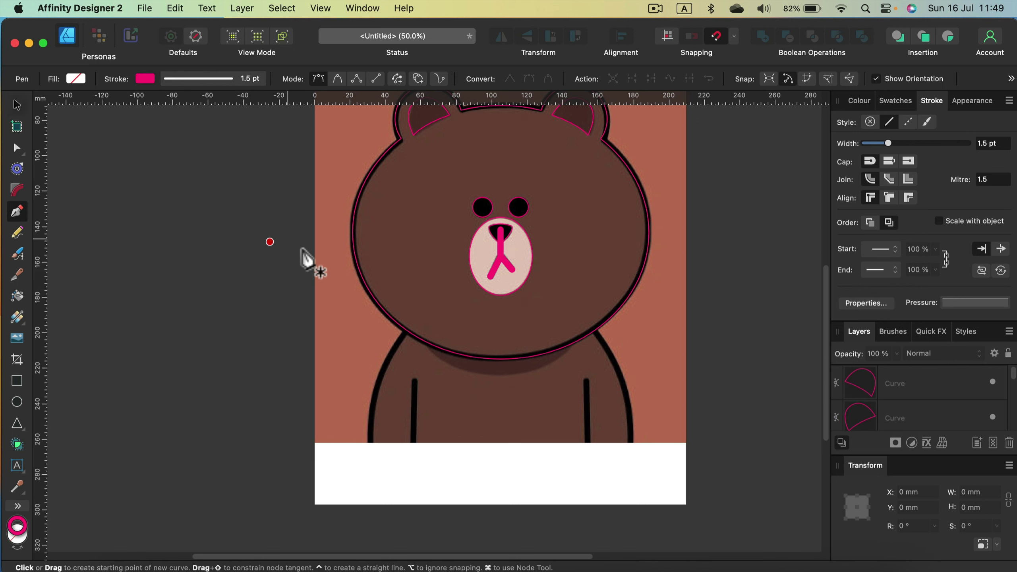
{"action": "left_click", "coordinate": [416, 315]}
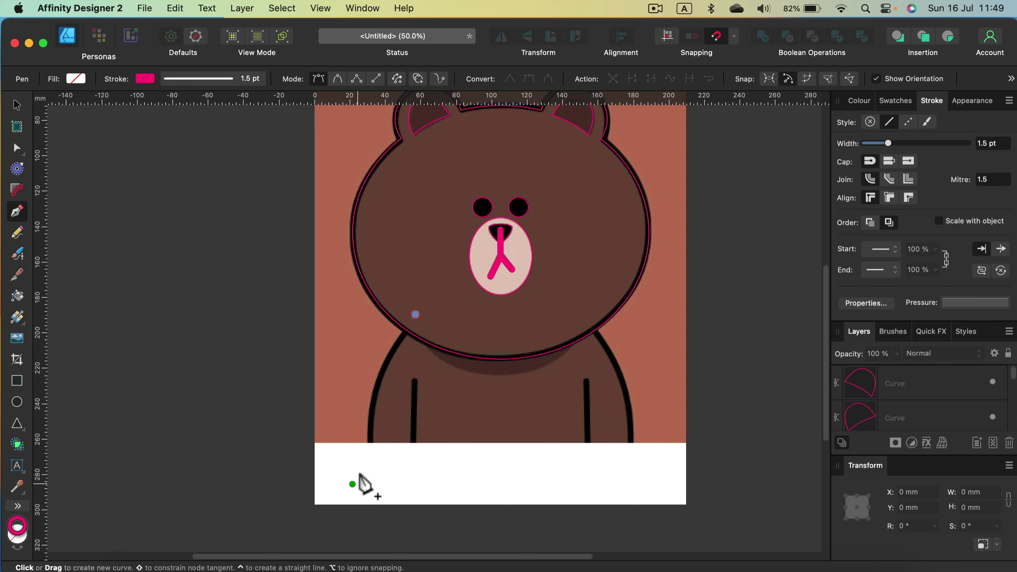
{"action": "left_click_drag", "start_coordinate": [369, 450], "coordinate": [373, 525]}
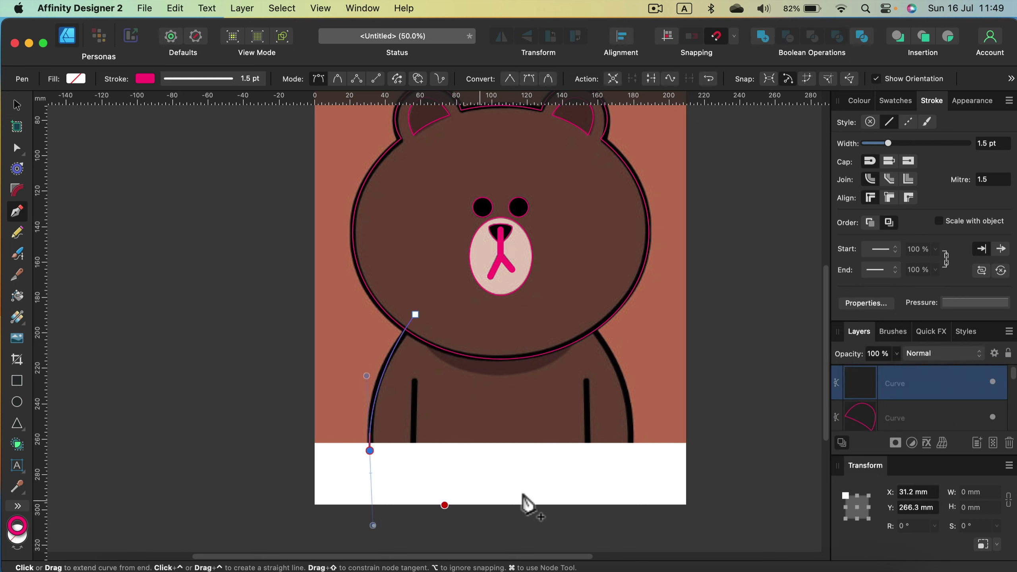
{"action": "left_click", "coordinate": [632, 455]}
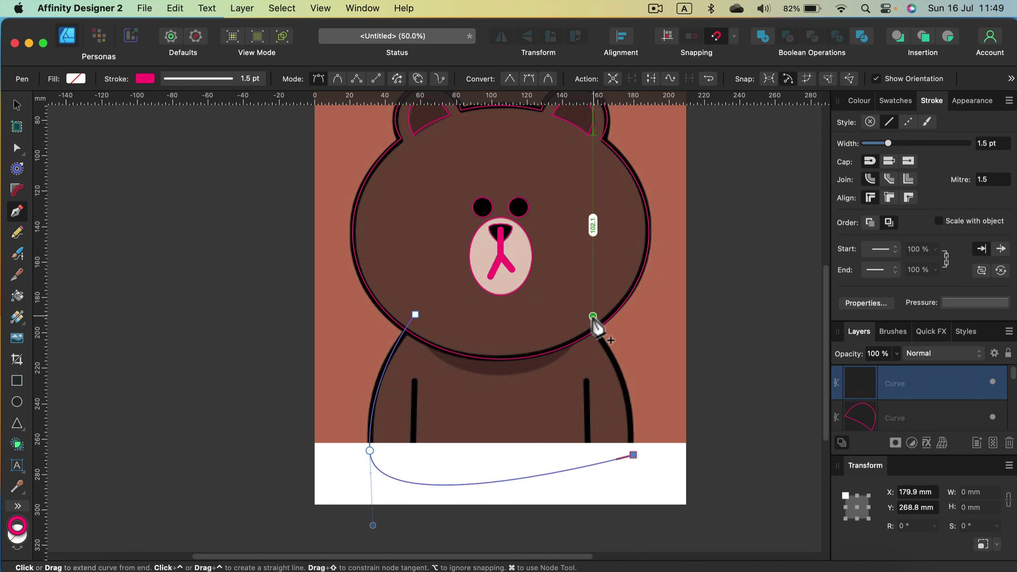
{"action": "left_click_drag", "start_coordinate": [561, 289], "coordinate": [519, 227]}
{"action": "left_click_drag", "start_coordinate": [411, 319], "coordinate": [444, 274]}
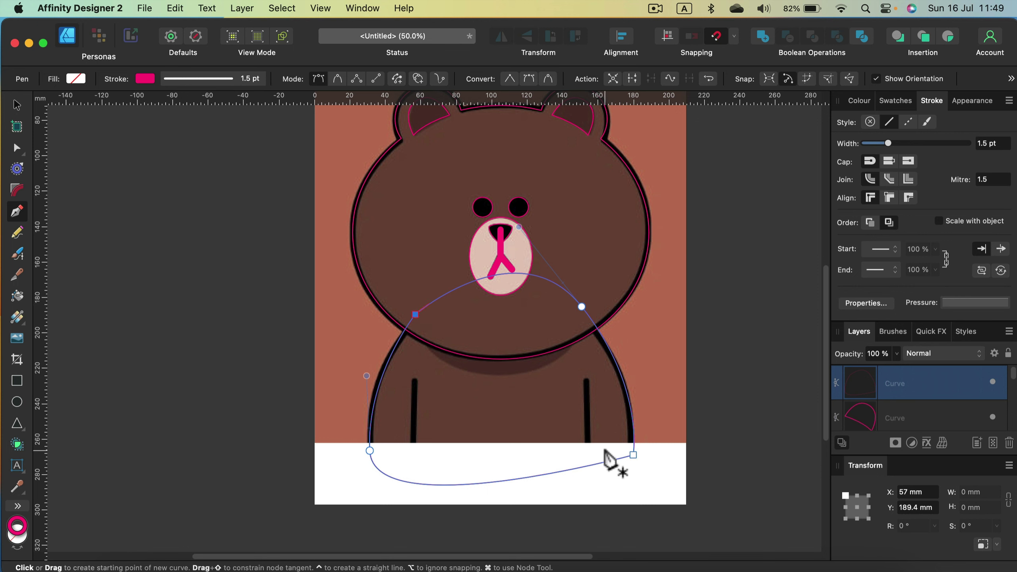
{"action": "left_click", "coordinate": [18, 104]}
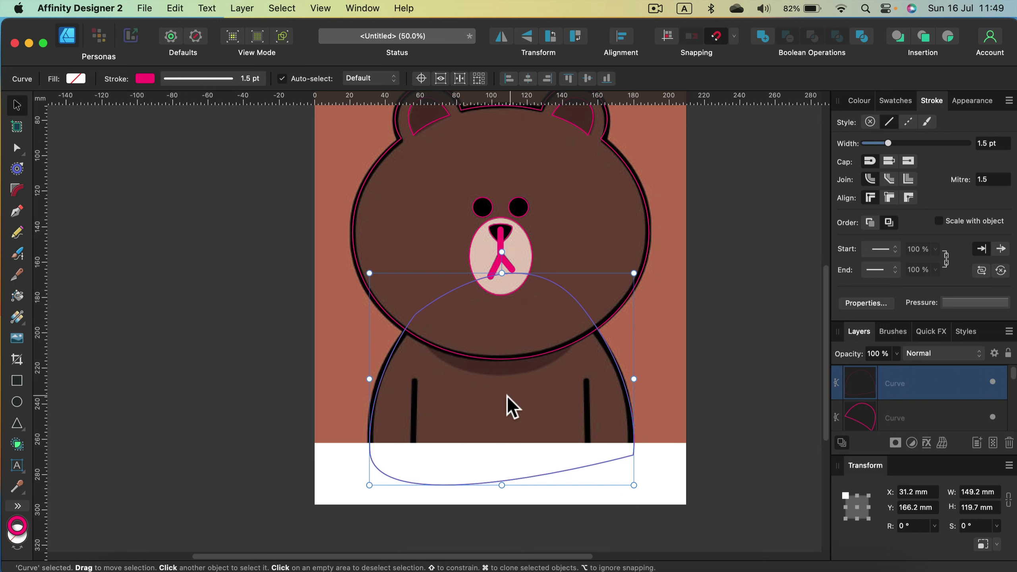
{"action": "left_click", "coordinate": [336, 457]}
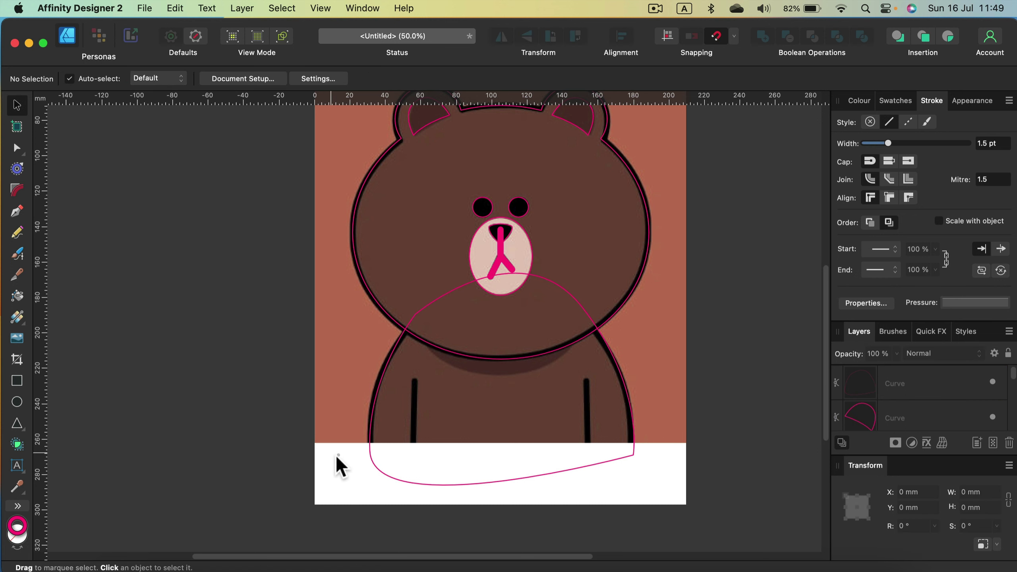
Draw a vertical 38.2 mm line on the left arm mark and clone it onto the right.
{"action": "left_click", "coordinate": [16, 211]}
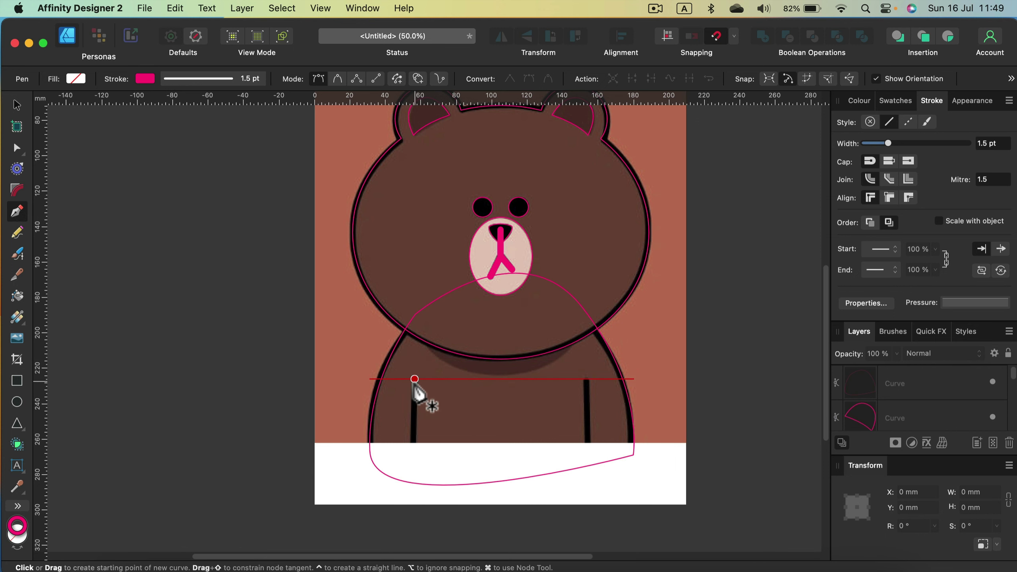
{"action": "key", "text": "cmd+equal"}
{"action": "scroll", "coordinate": [416, 401], "scroll_direction": "down", "scroll_amount": 5}
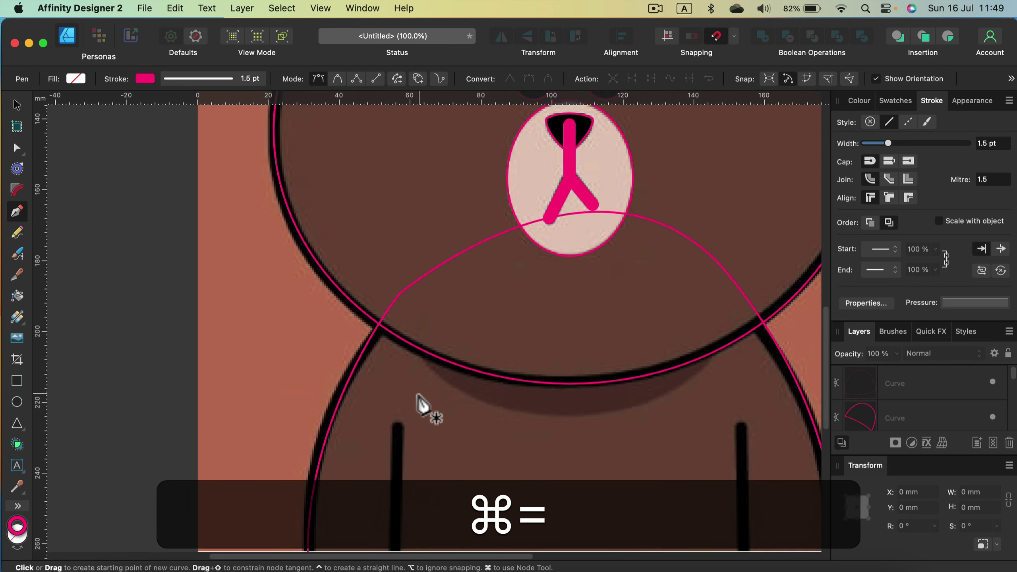
{"action": "left_click", "coordinate": [400, 317]}
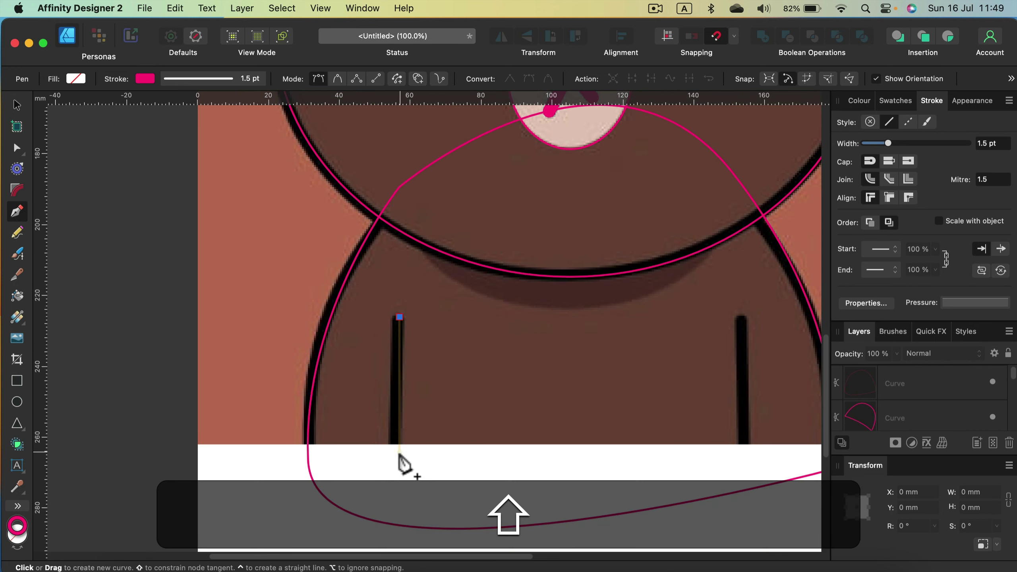
{"action": "left_click", "coordinate": [400, 451], "text": "shift"}
{"action": "left_click", "coordinate": [16, 105]}
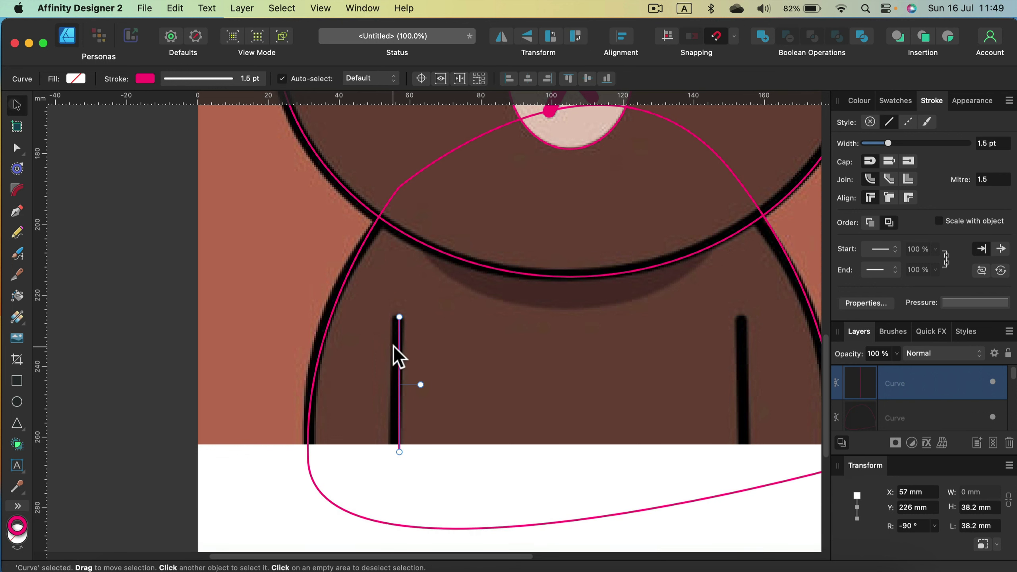
{"action": "mouse_move", "coordinate": [398, 345]}
{"action": "left_mouse_down"}
{"action": "mouse_move", "coordinate": [779, 377]}
{"action": "mouse_move", "coordinate": [743, 362]}
{"action": "left_mouse_up"}
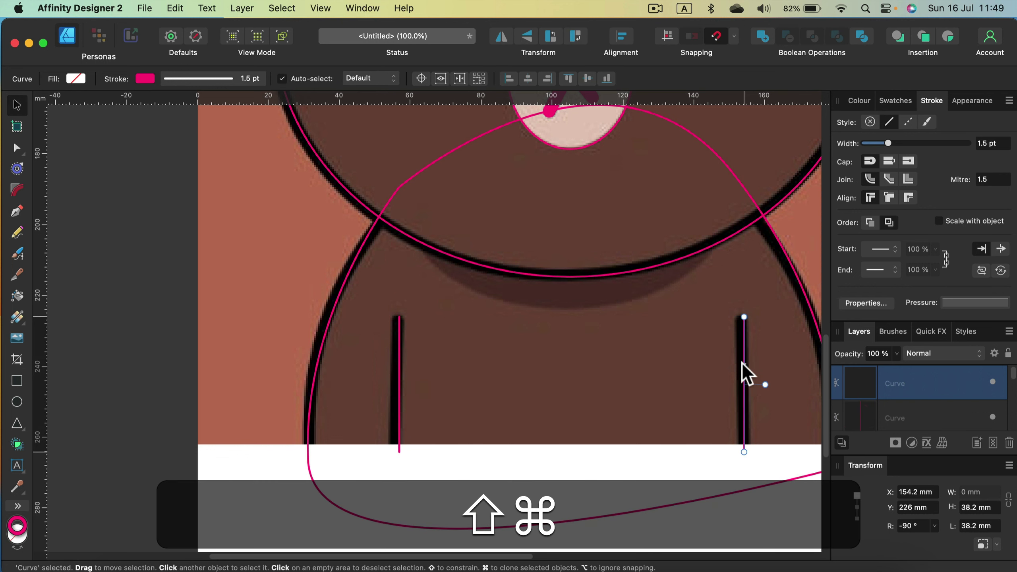
{"action": "left_click", "coordinate": [399, 340], "text": "shift"}
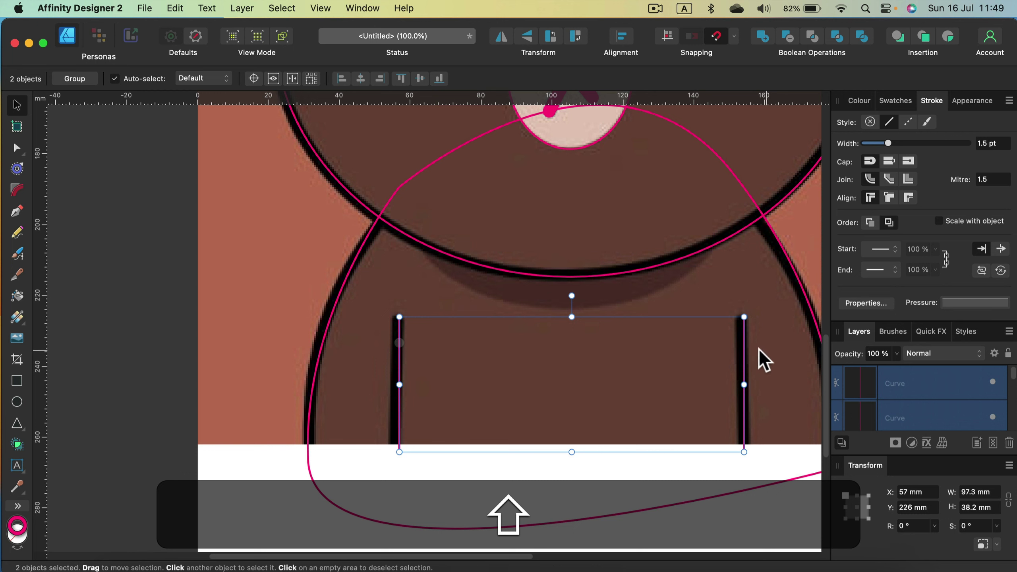
{"action": "left_click", "coordinate": [692, 470]}
{"action": "scroll", "coordinate": [692, 470], "scroll_direction": "down", "scroll_amount": 2}
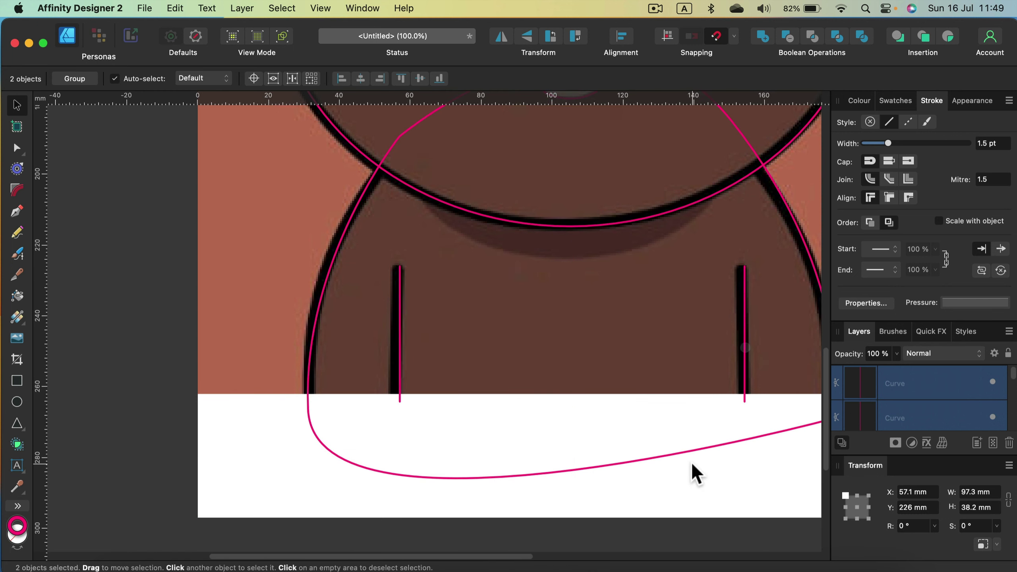
Delete the body outline's extra bottom-left and bottom-right corner nodes.
{"action": "left_click", "coordinate": [310, 419]}
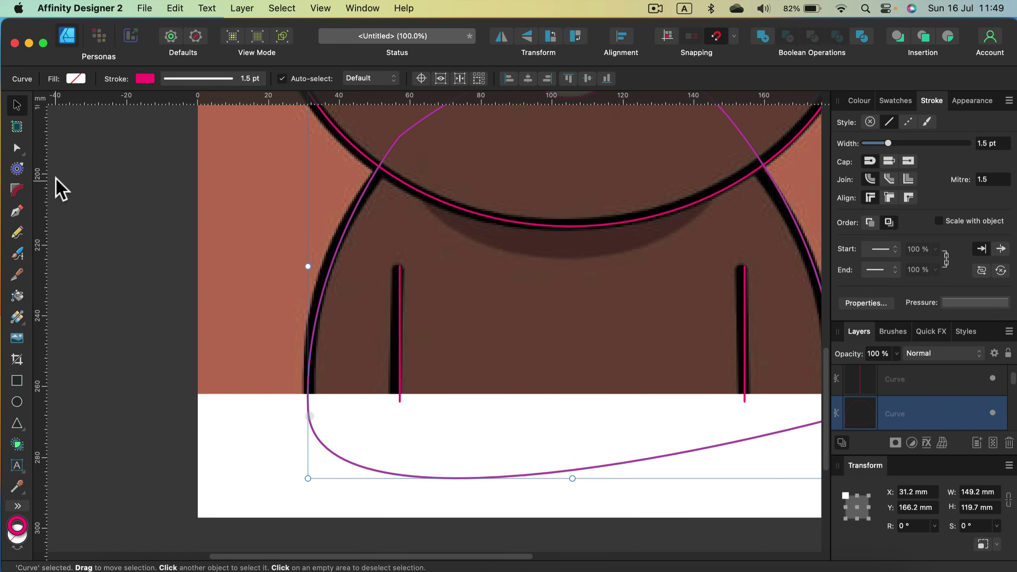
{"action": "left_click", "coordinate": [18, 147]}
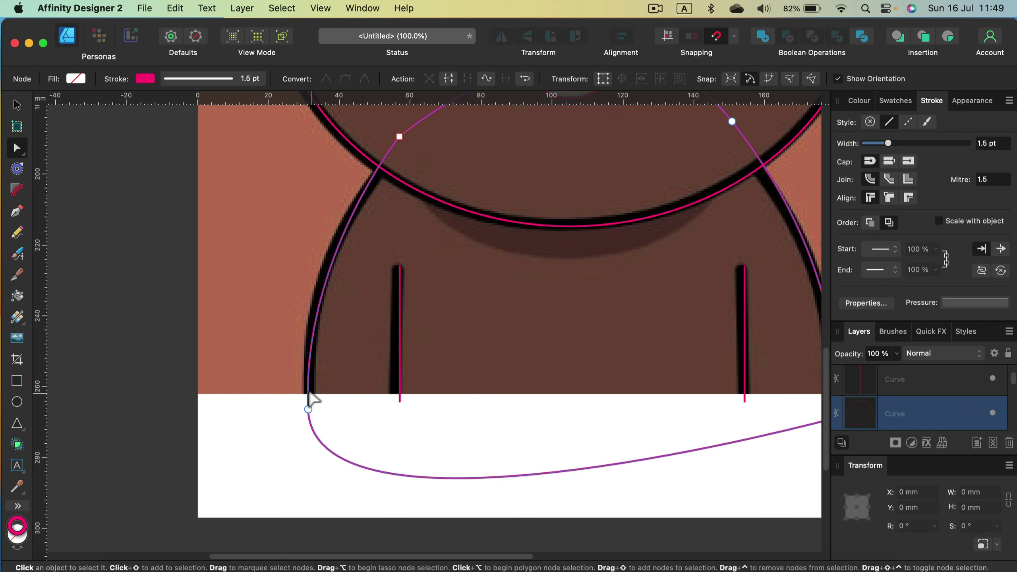
{"action": "left_click", "coordinate": [308, 409]}
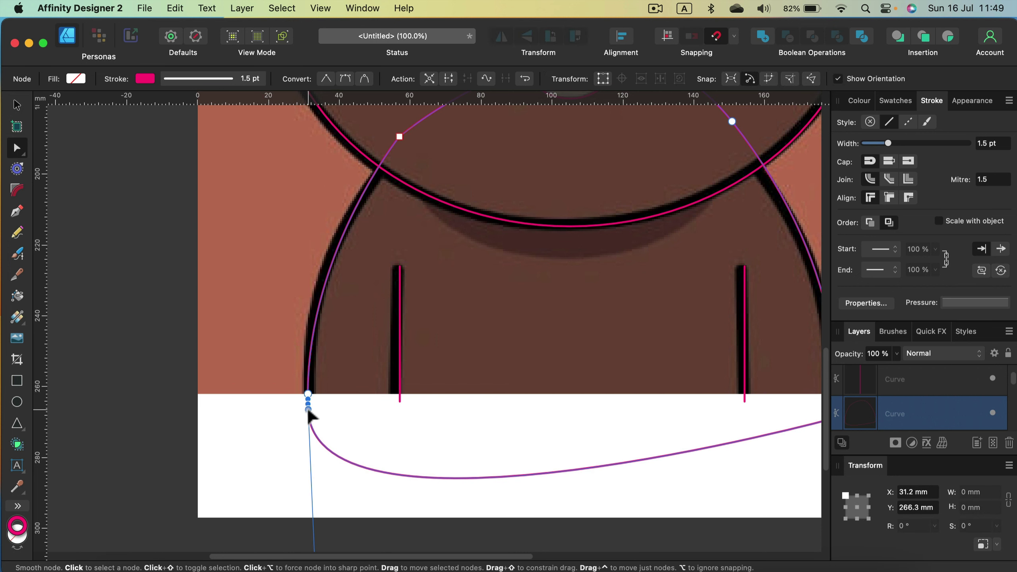
{"action": "key", "text": "BackSpace"}
{"action": "left_click_drag", "start_coordinate": [653, 447], "coordinate": [365, 447]}
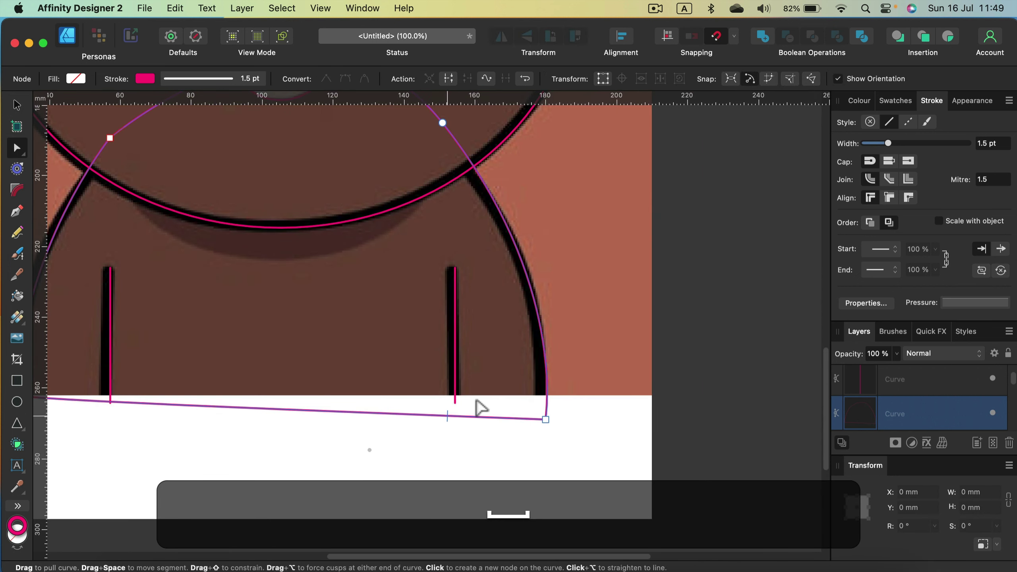
{"action": "left_click", "coordinate": [547, 396]}
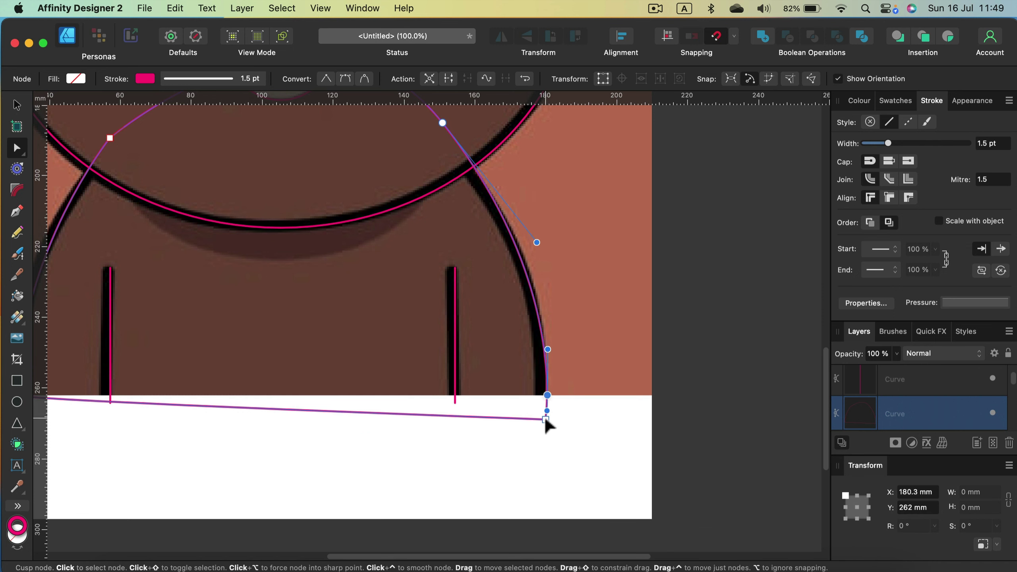
{"action": "left_click", "coordinate": [545, 419]}
{"action": "key", "text": "BackSpace"}
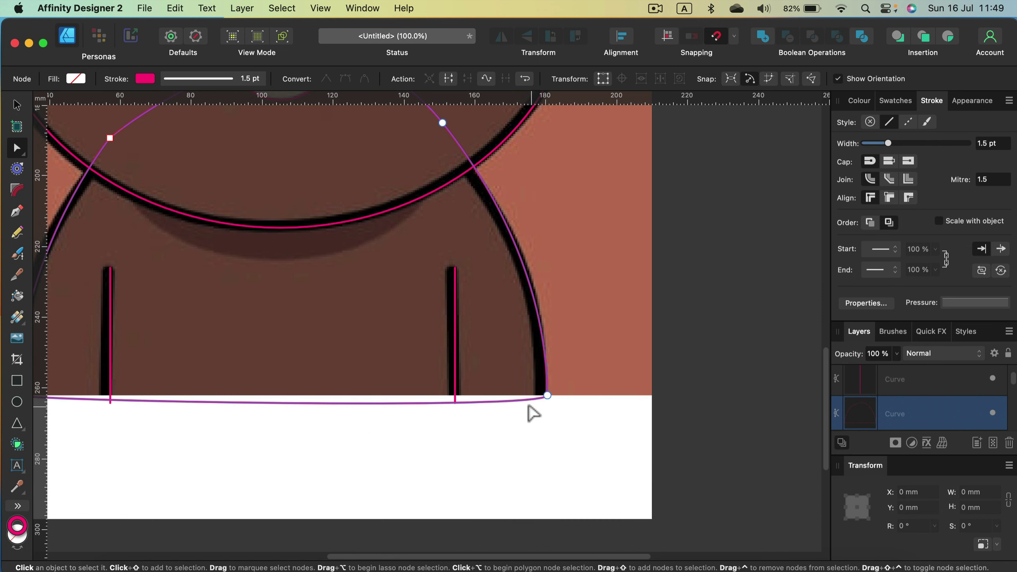
Straighten the outline's bottom edge and fit its right side, giving 149.2 × 96.6 mm.
{"action": "left_click", "coordinate": [547, 398]}
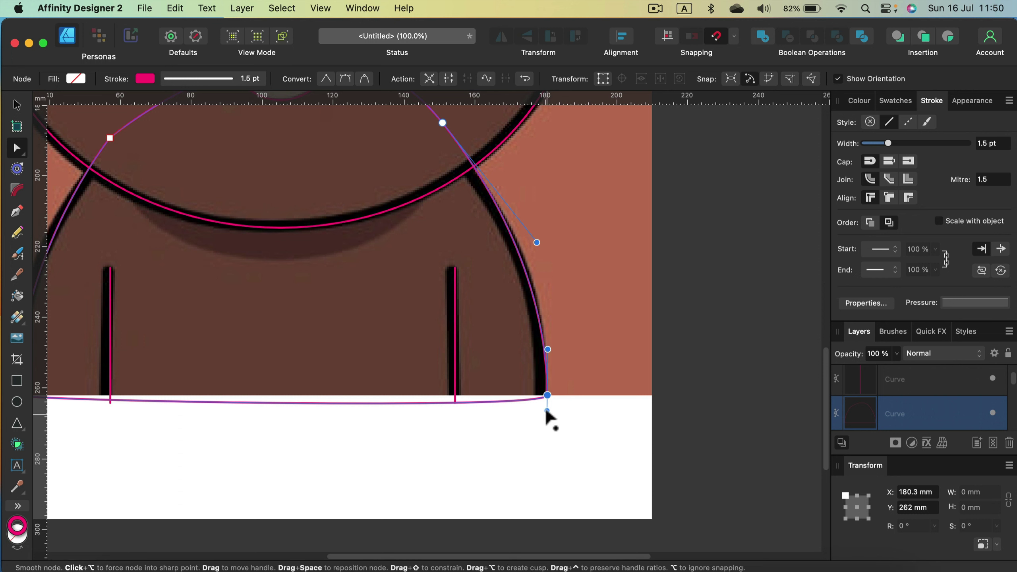
{"action": "left_click_drag", "start_coordinate": [546, 410], "coordinate": [546, 399]}
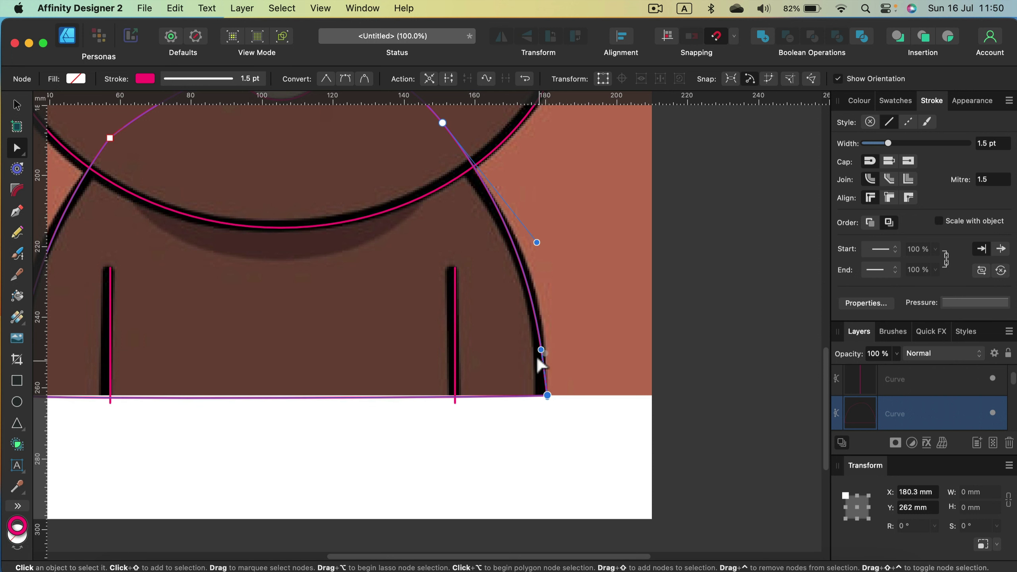
{"action": "left_click_drag", "start_coordinate": [541, 352], "coordinate": [545, 325]}
{"action": "key", "text": "space"}
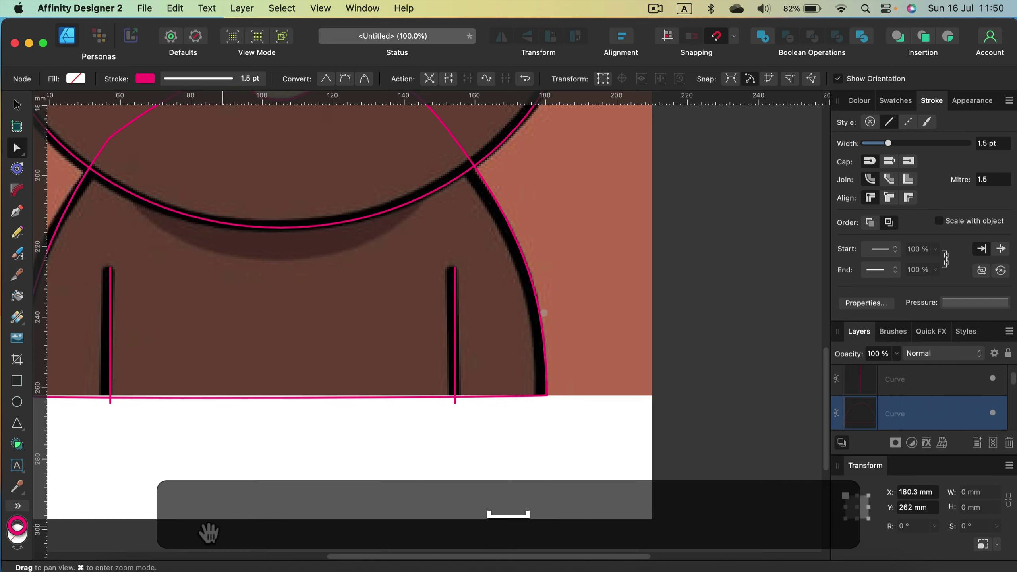
{"action": "left_click_drag", "start_coordinate": [207, 528], "coordinate": [287, 475]}
{"action": "left_click", "coordinate": [15, 106]}
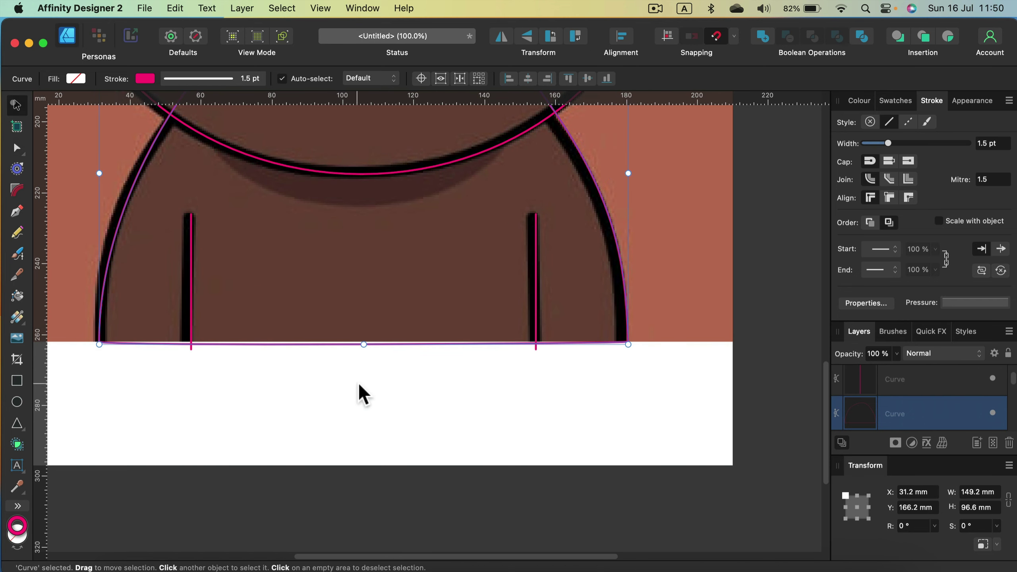
{"action": "left_click", "coordinate": [189, 276]}
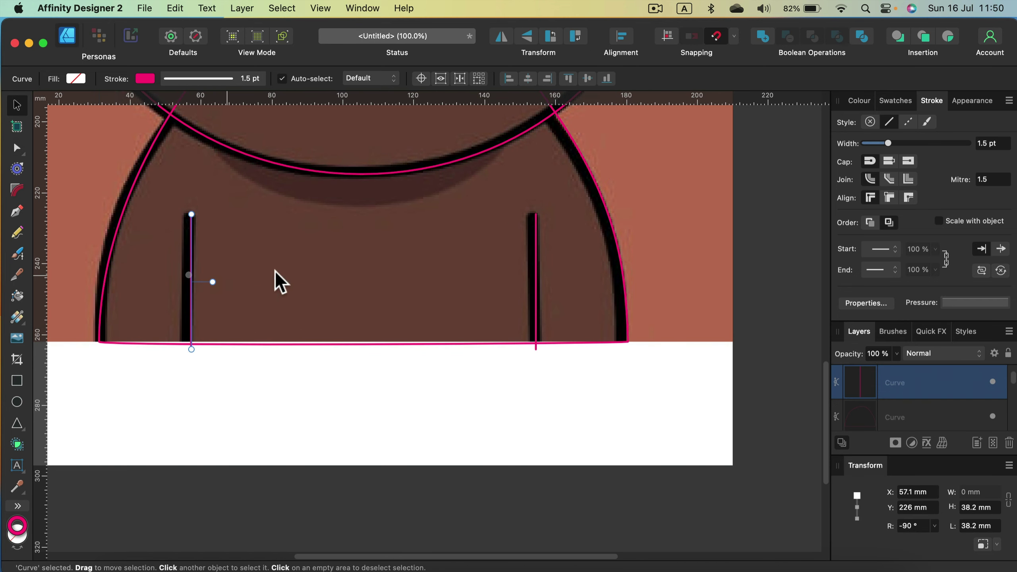
{"action": "left_click", "coordinate": [534, 275], "text": "shift"}
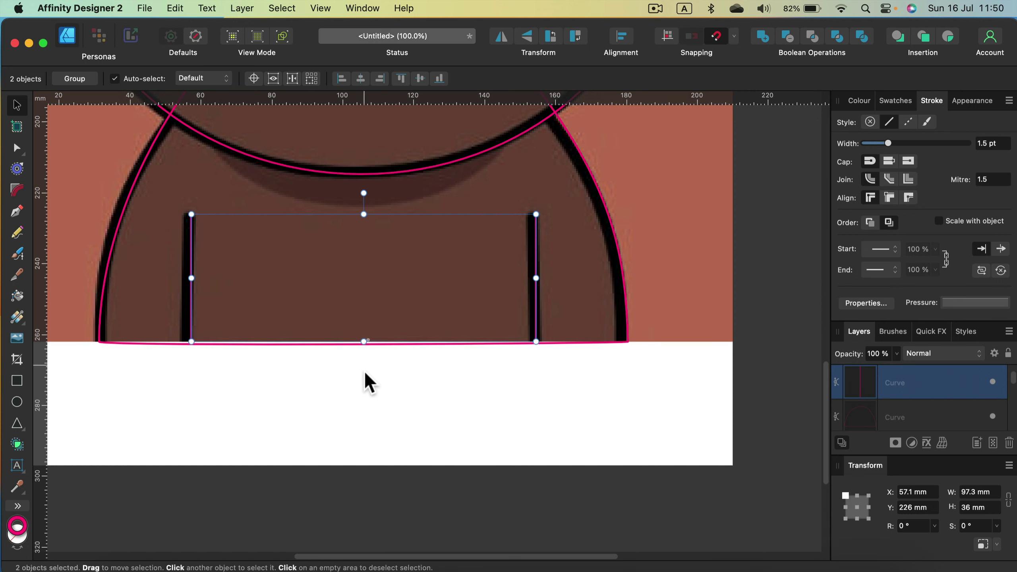
{"action": "left_click", "coordinate": [395, 396]}
Convert the document page into an artboard.
{"action": "key", "text": "super+minus"}
{"action": "key", "text": "super+minus"}
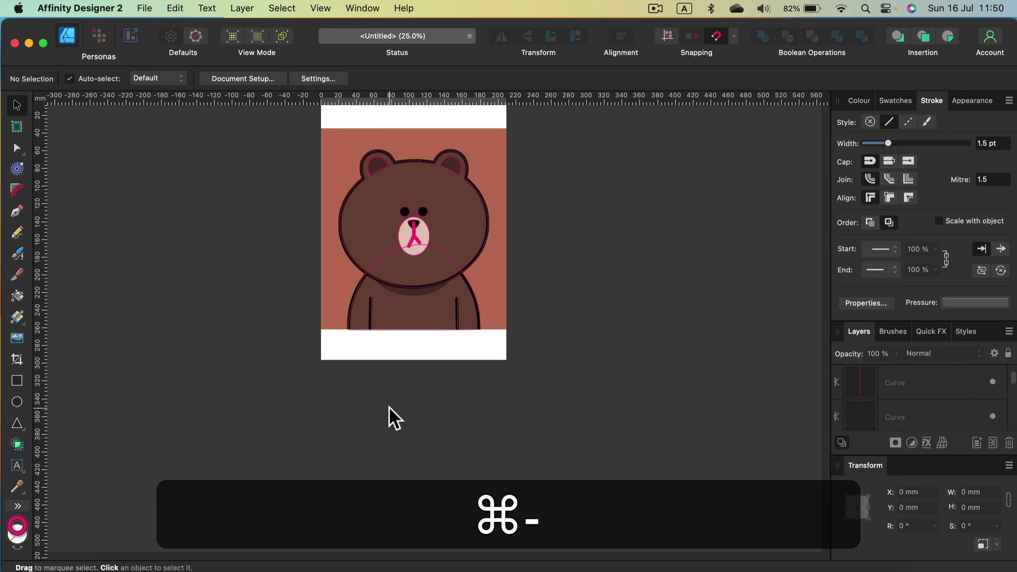
{"action": "scroll", "coordinate": [397, 404], "scroll_direction": "up", "scroll_amount": 2}
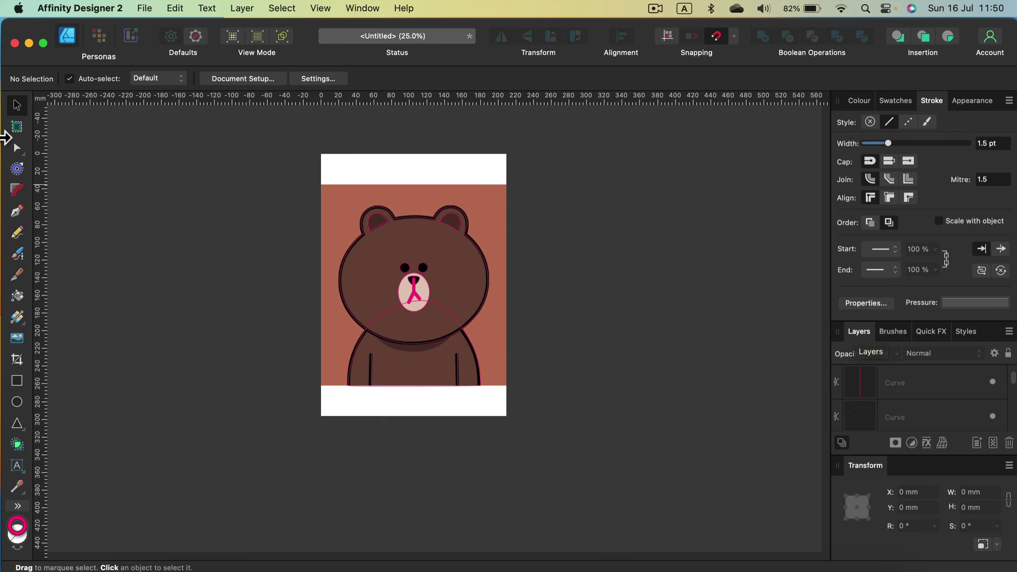
{"action": "left_click", "coordinate": [16, 128]}
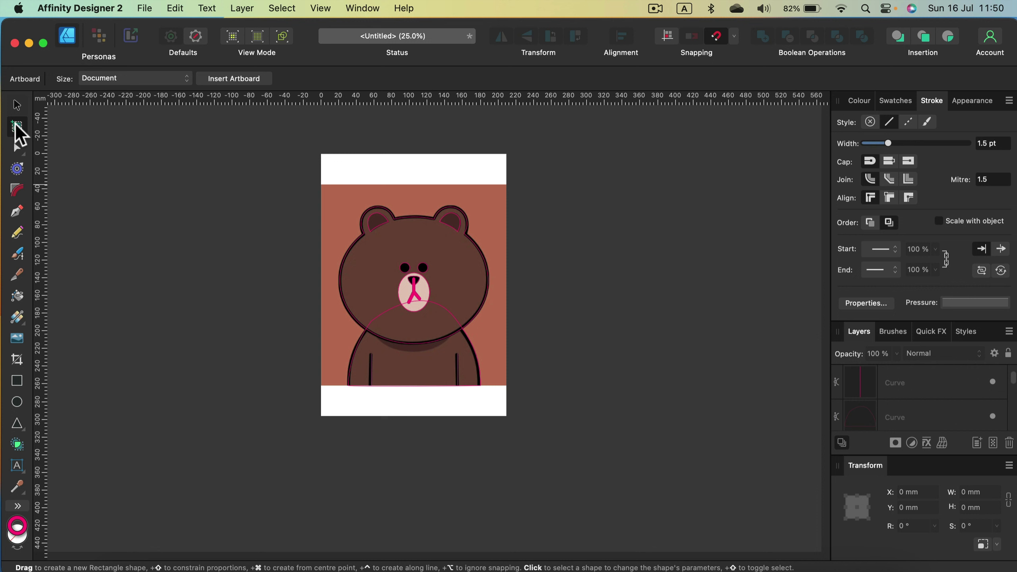
{"action": "left_click", "coordinate": [222, 79]}
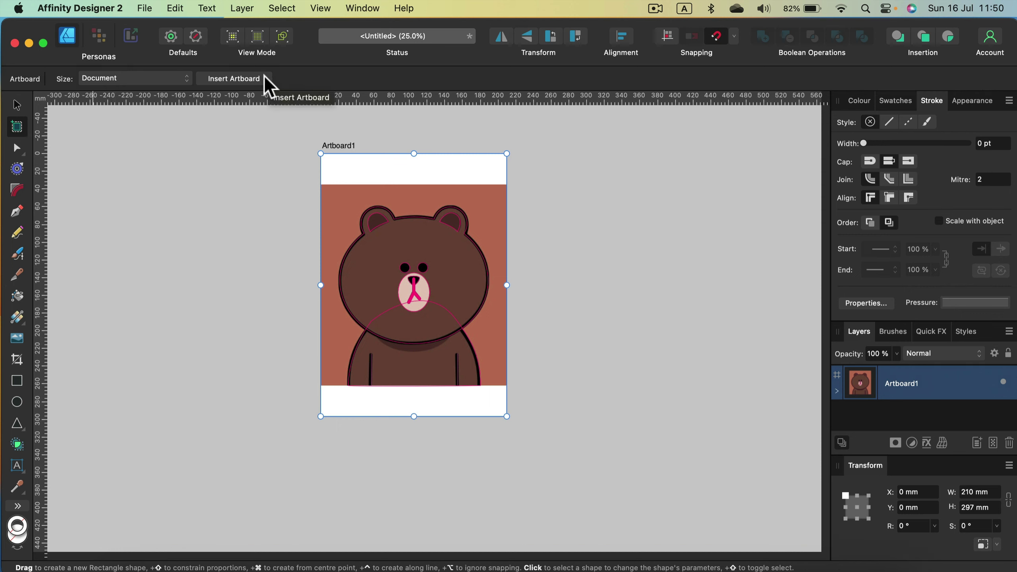
Unlock the 2015-brown reference image and move it left off the artboard to X −221.5 mm.
{"action": "left_click", "coordinate": [16, 105]}
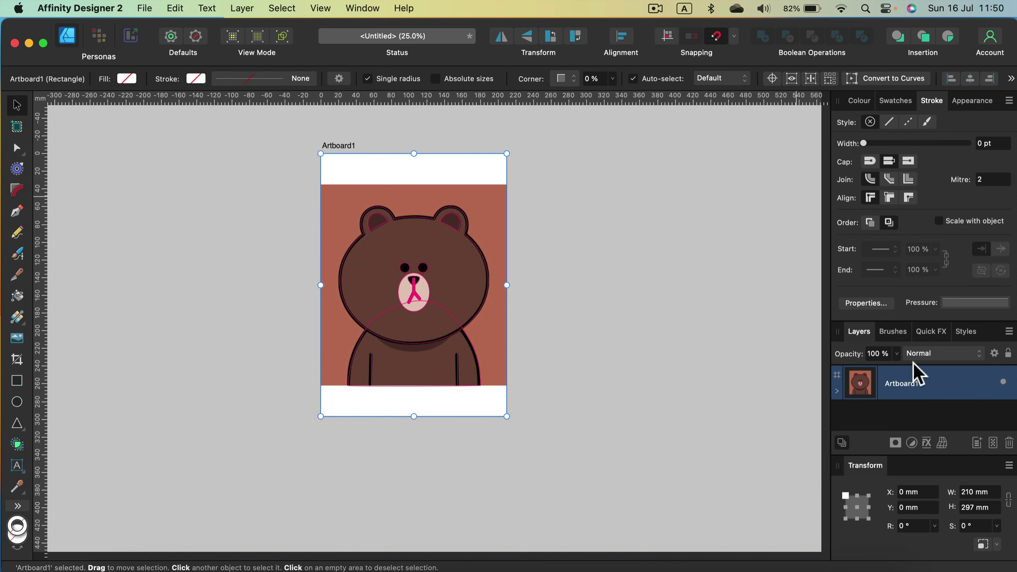
{"action": "left_click", "coordinate": [837, 392]}
{"action": "scroll", "coordinate": [922, 401], "scroll_direction": "down", "scroll_amount": 2}
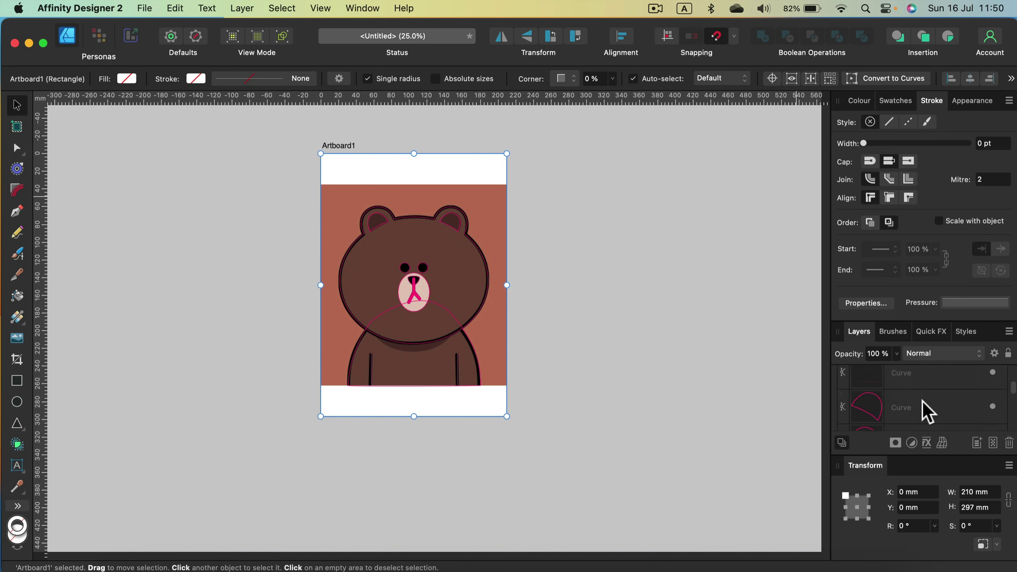
{"action": "left_click", "coordinate": [956, 417]}
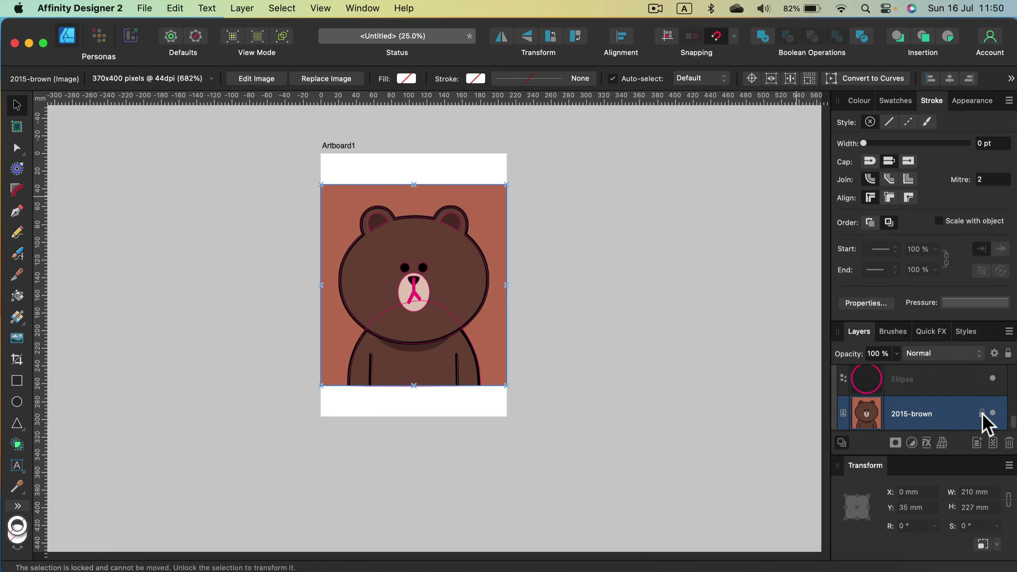
{"action": "left_click", "coordinate": [1008, 353]}
{"action": "left_click_drag", "start_coordinate": [484, 339], "coordinate": [288, 340]}
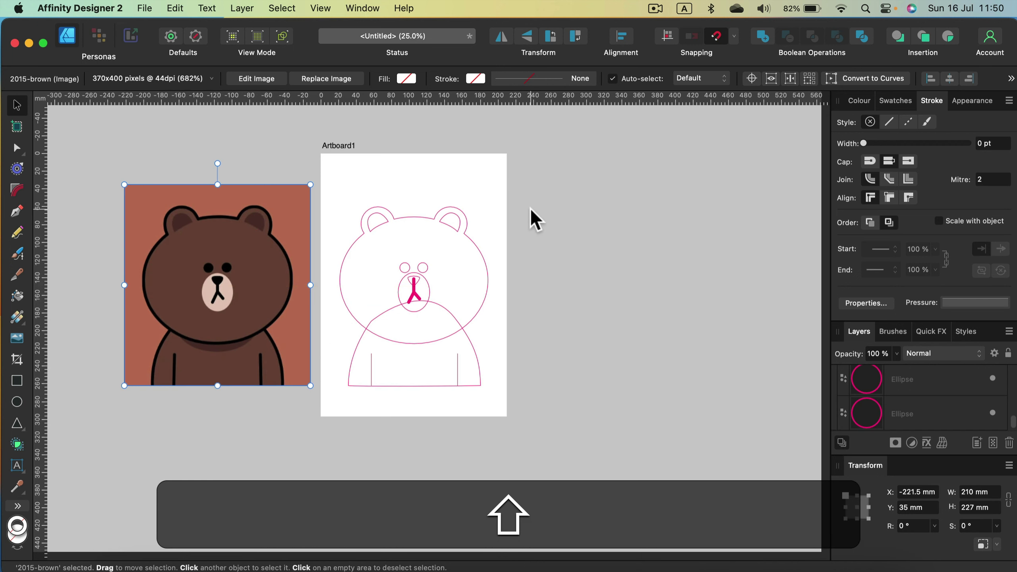
{"action": "key", "text": "space"}
{"action": "left_click_drag", "start_coordinate": [586, 229], "coordinate": [677, 250]}
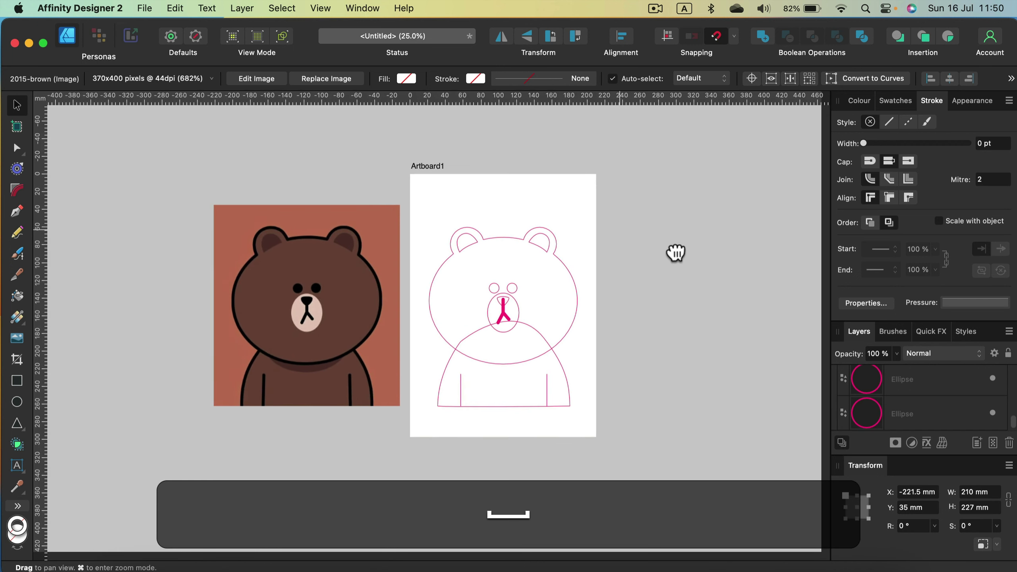
Remove the head's pink stroke and fill it with the sampled brown 6E483B.
{"action": "left_click", "coordinate": [571, 274]}
{"action": "left_click", "coordinate": [859, 100]}
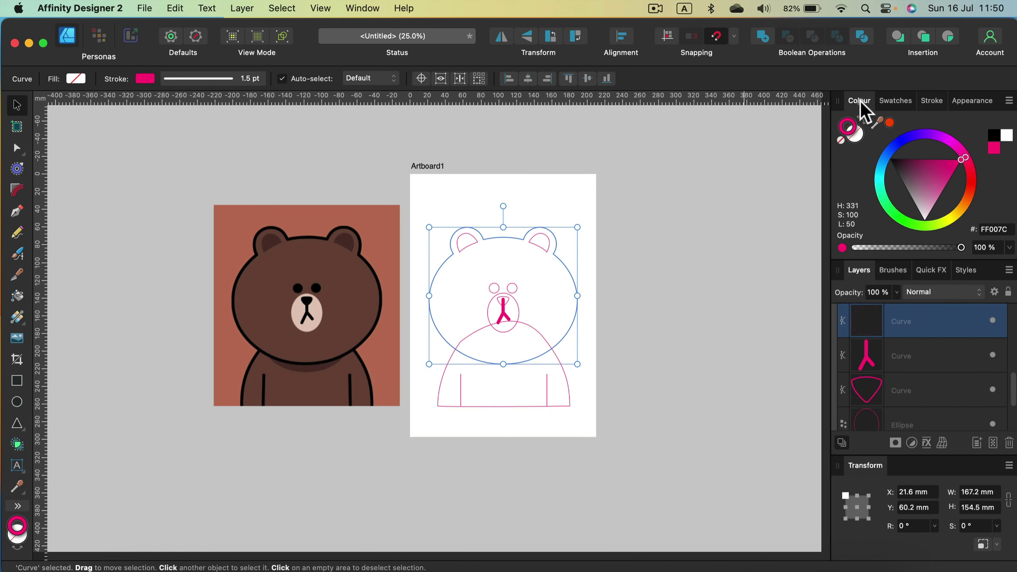
{"action": "left_click", "coordinate": [842, 140]}
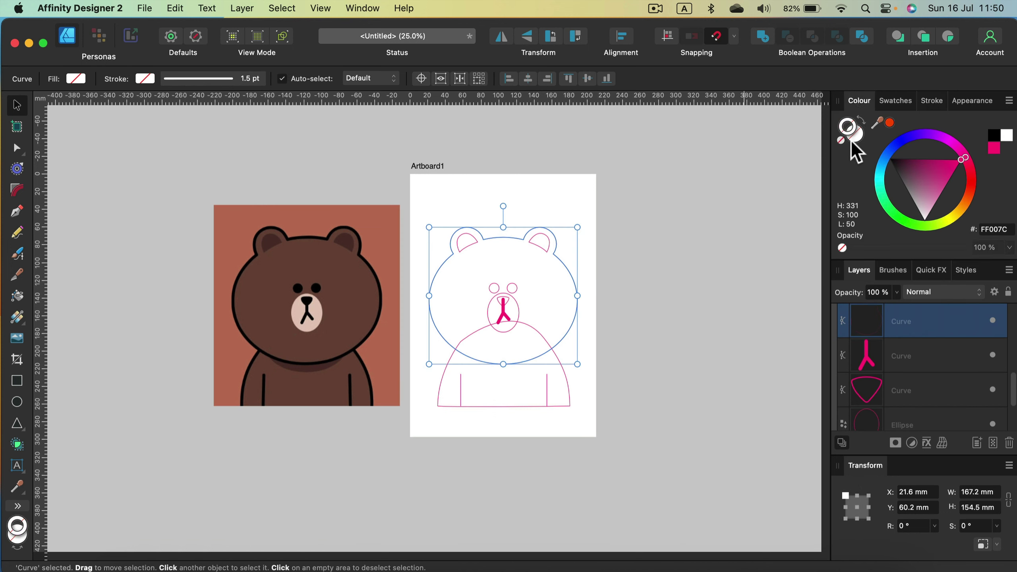
{"action": "left_click_drag", "start_coordinate": [874, 125], "coordinate": [367, 289]}
{"action": "left_click", "coordinate": [889, 124]}
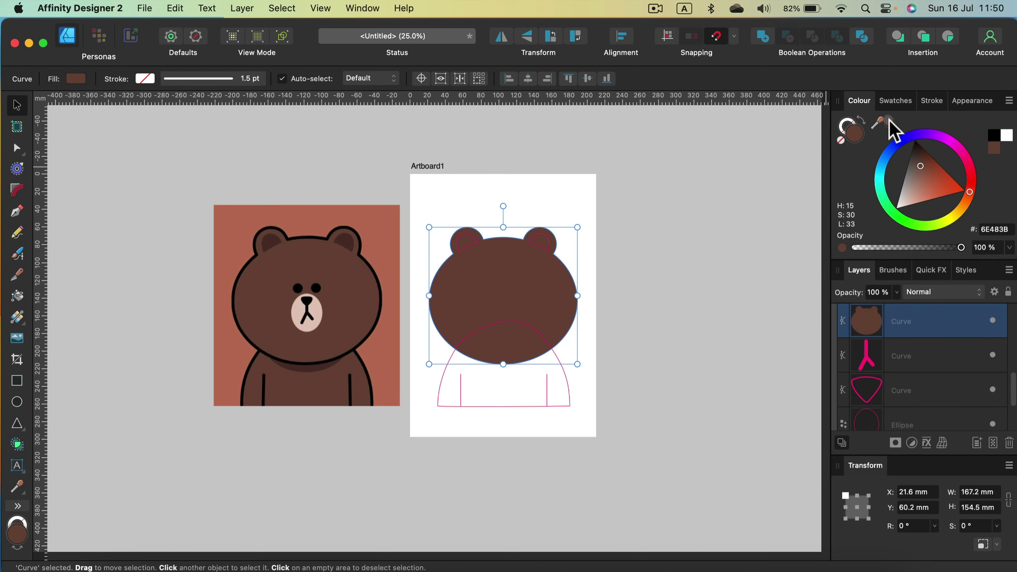
Give the head a black outline 11 pt wide.
{"action": "key", "text": "super+equal"}
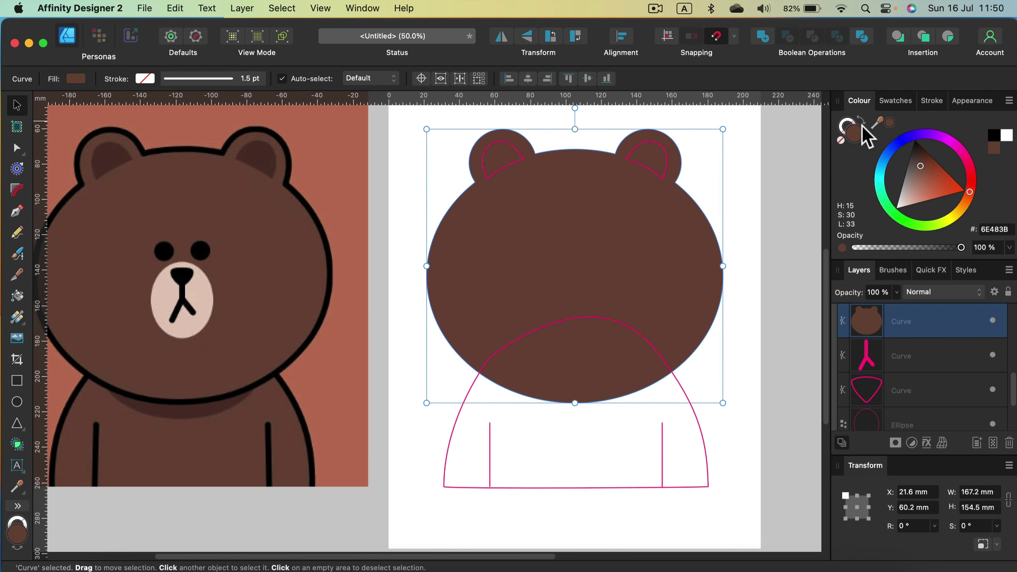
{"action": "left_click", "coordinate": [844, 121]}
{"action": "left_click", "coordinate": [917, 154]}
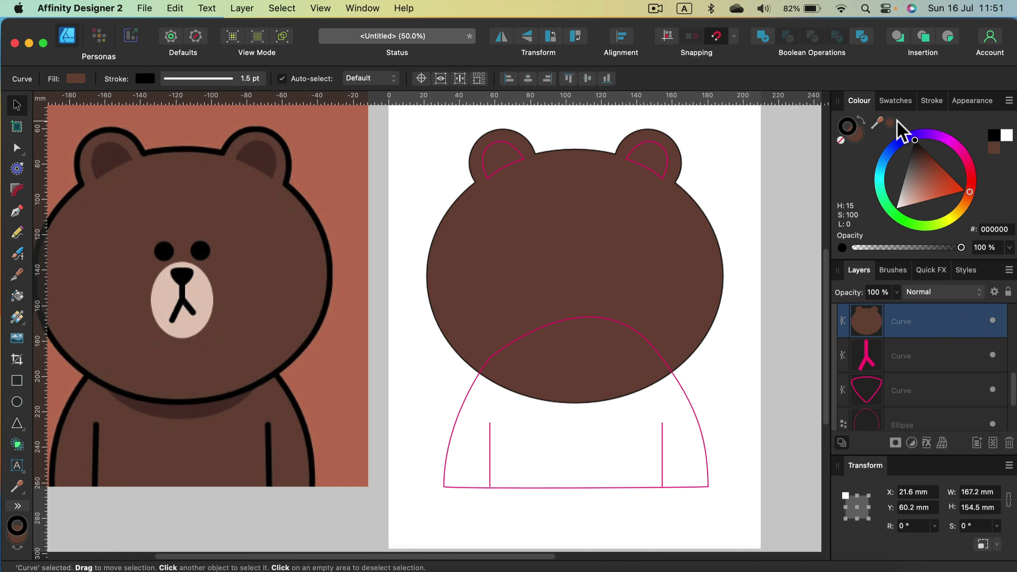
{"action": "left_click", "coordinate": [932, 100]}
{"action": "mouse_move", "coordinate": [910, 143]}
{"action": "left_mouse_down"}
{"action": "mouse_move", "coordinate": [919, 143]}
{"action": "mouse_move", "coordinate": [906, 142]}
{"action": "left_mouse_up"}
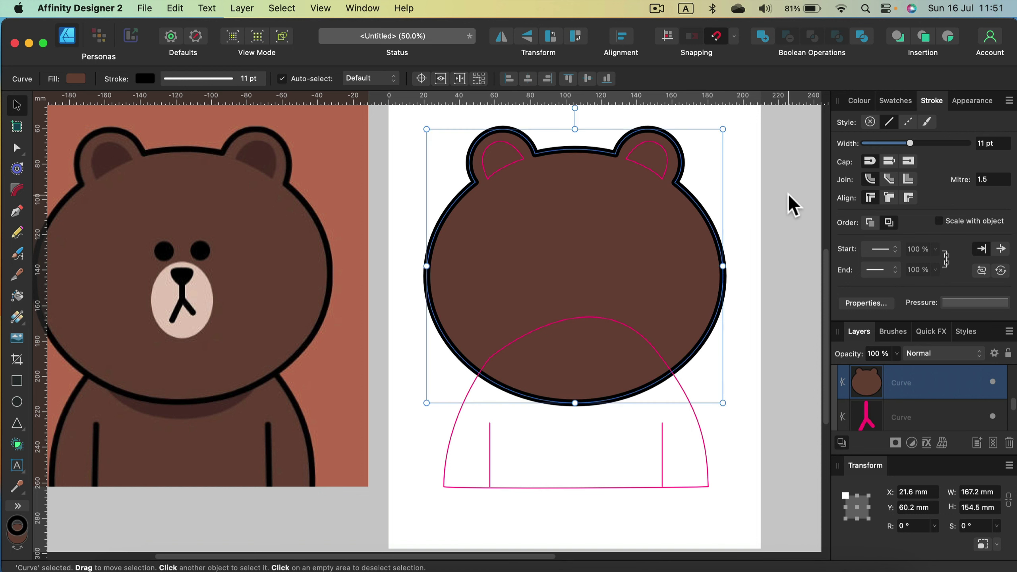
Fill both inner-ear shapes with the darker 4F302B brown sampled from the reference ear.
{"action": "left_click", "coordinate": [512, 159]}
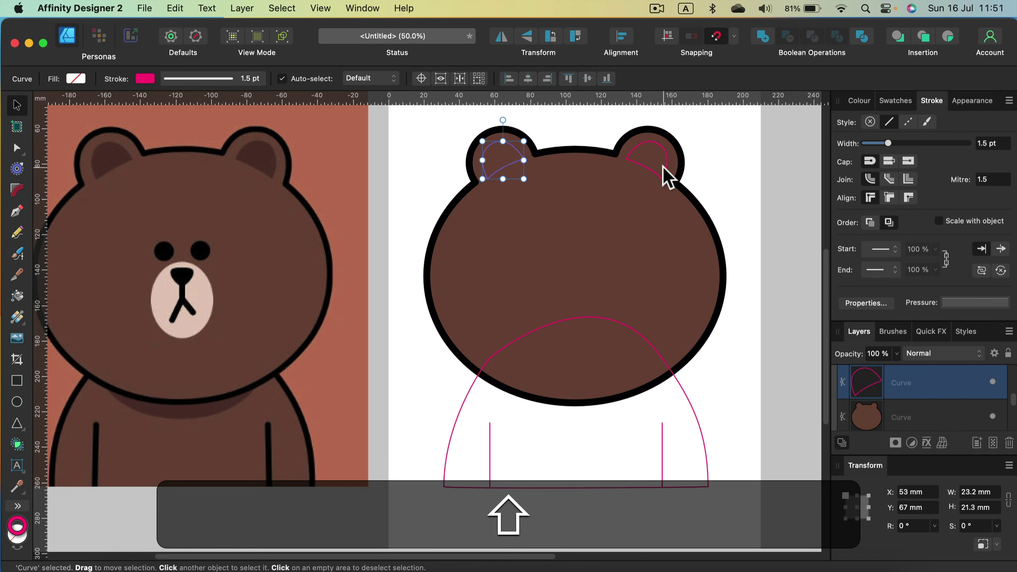
{"action": "left_click", "coordinate": [647, 169], "text": "shift"}
{"action": "left_click", "coordinate": [860, 100]}
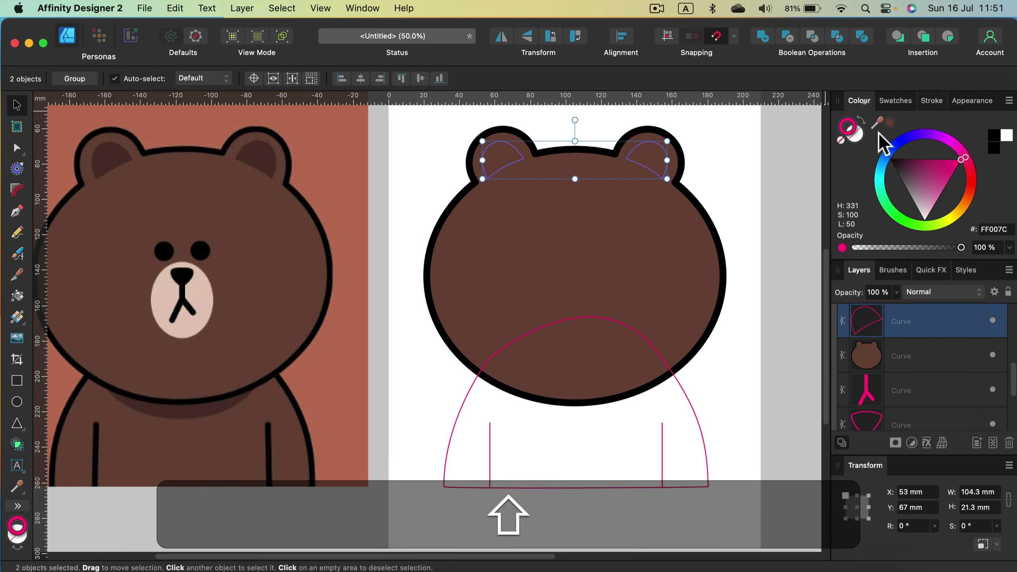
{"action": "mouse_move", "coordinate": [877, 122]}
{"action": "left_mouse_down"}
{"action": "mouse_move", "coordinate": [860, 132]}
{"action": "mouse_move", "coordinate": [268, 153]}
{"action": "left_mouse_up"}
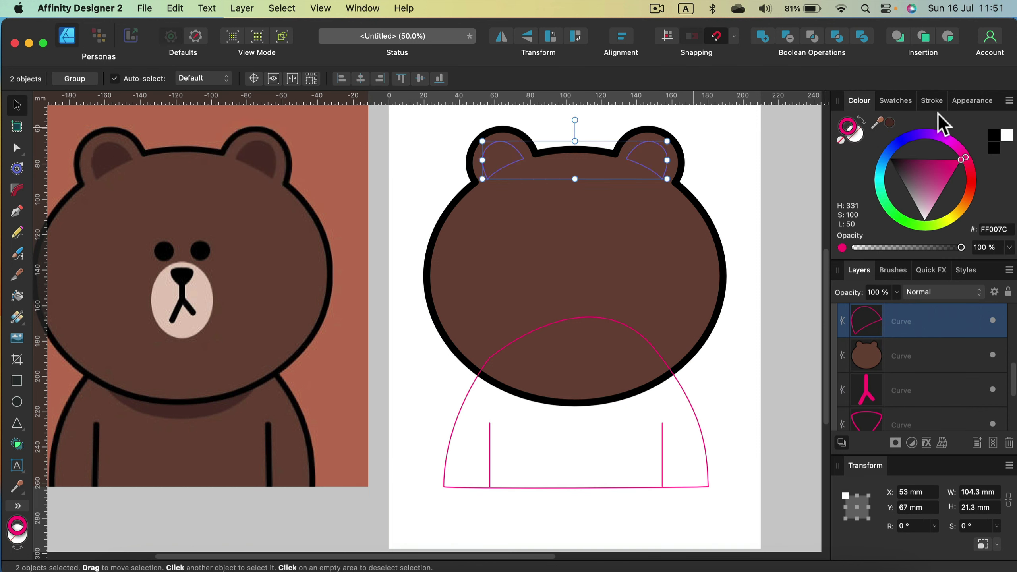
{"action": "left_click", "coordinate": [888, 122]}
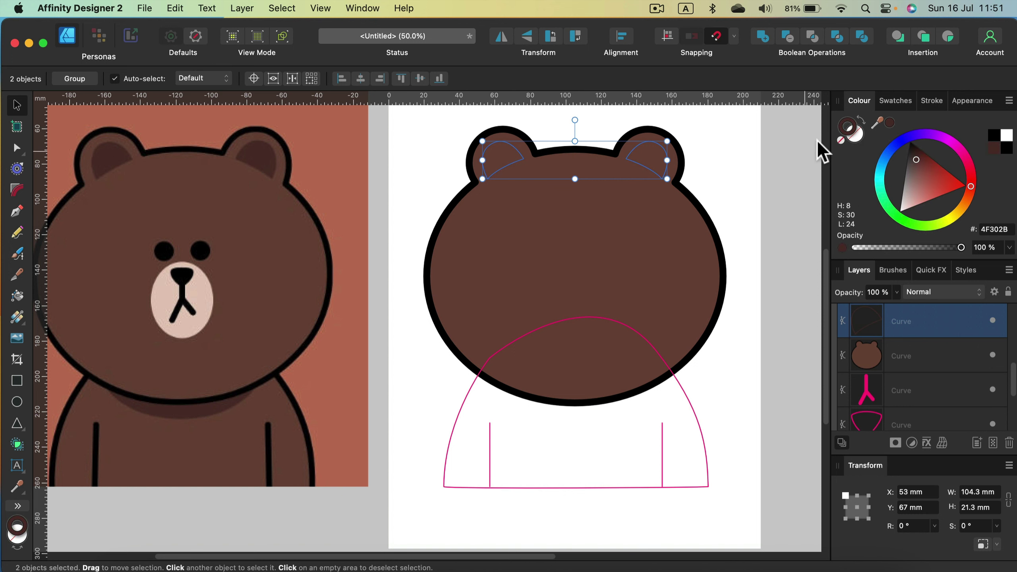
{"action": "left_click", "coordinate": [740, 201]}
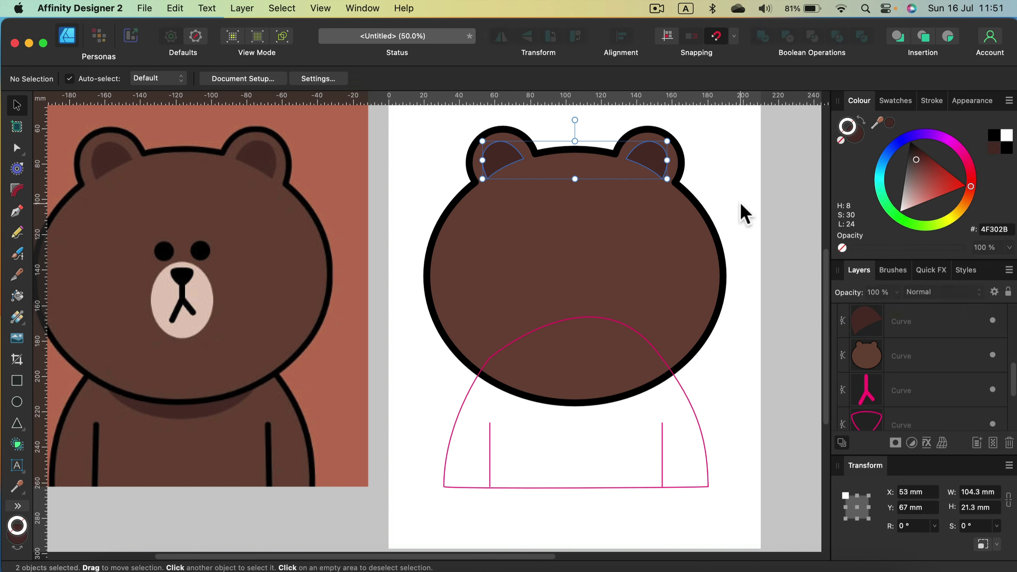
{"action": "scroll", "coordinate": [738, 321], "scroll_direction": "down", "scroll_amount": 2}
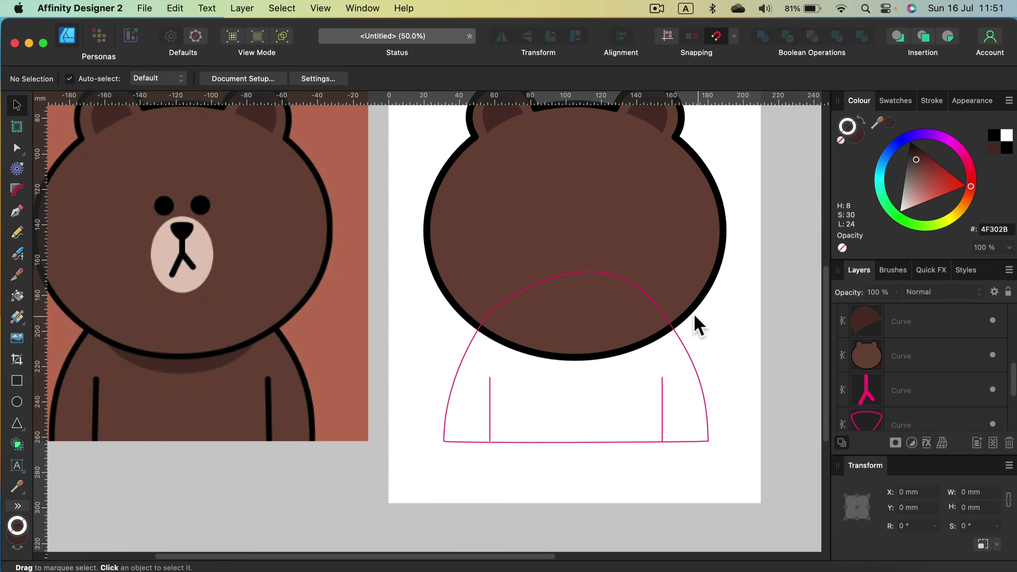
Copy the head and paste its brown fill and 11 pt black stroke onto the body arch.
{"action": "left_click", "coordinate": [688, 361]}
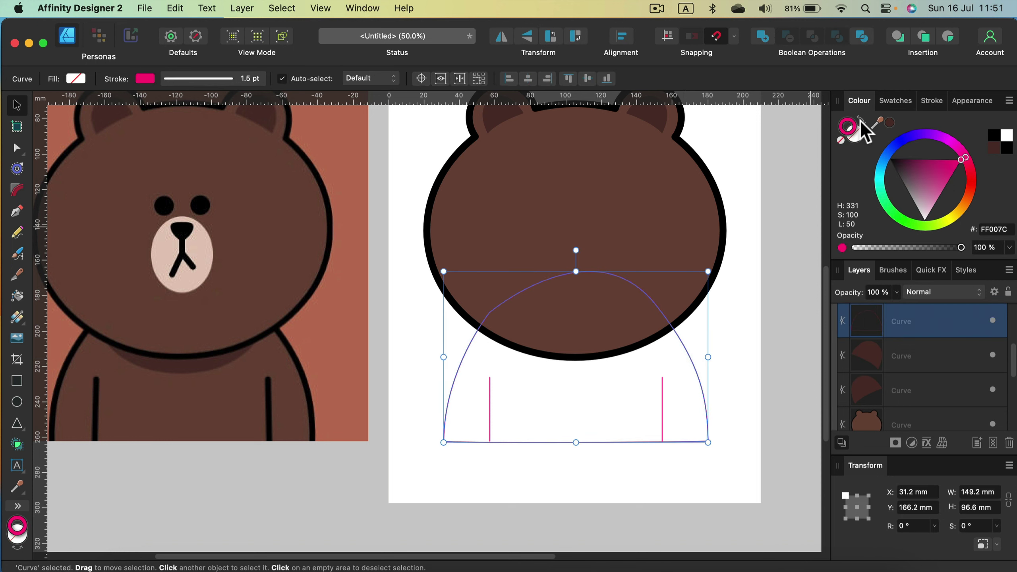
{"action": "left_click", "coordinate": [724, 170]}
{"action": "left_click", "coordinate": [629, 173]}
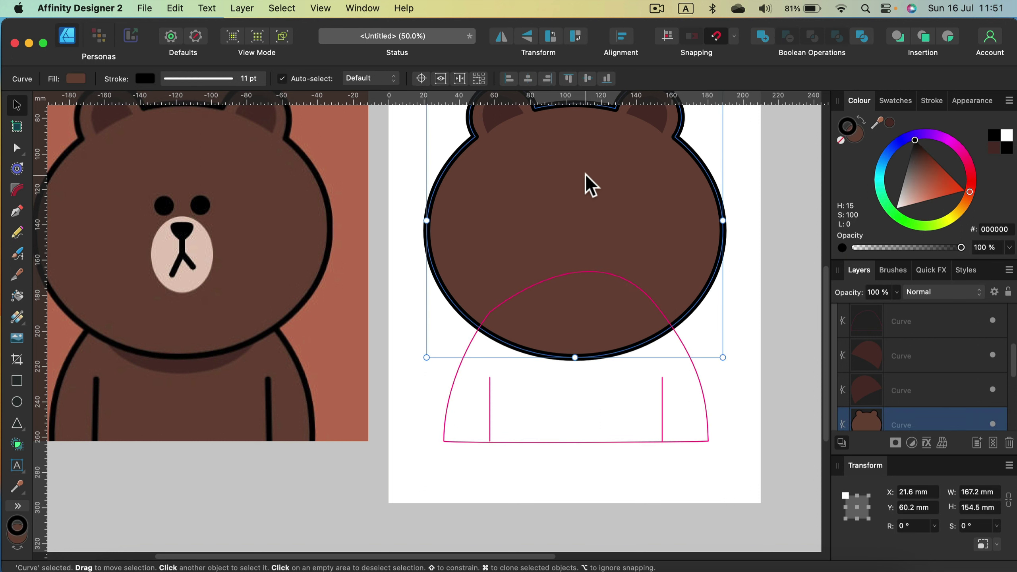
{"action": "key", "text": "cmd+c"}
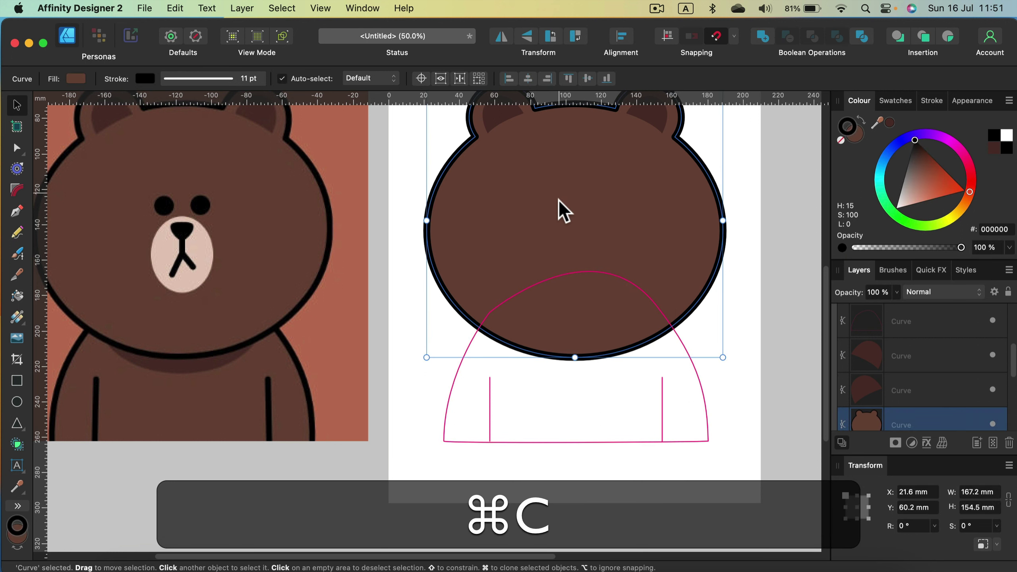
{"action": "left_click", "coordinate": [453, 372]}
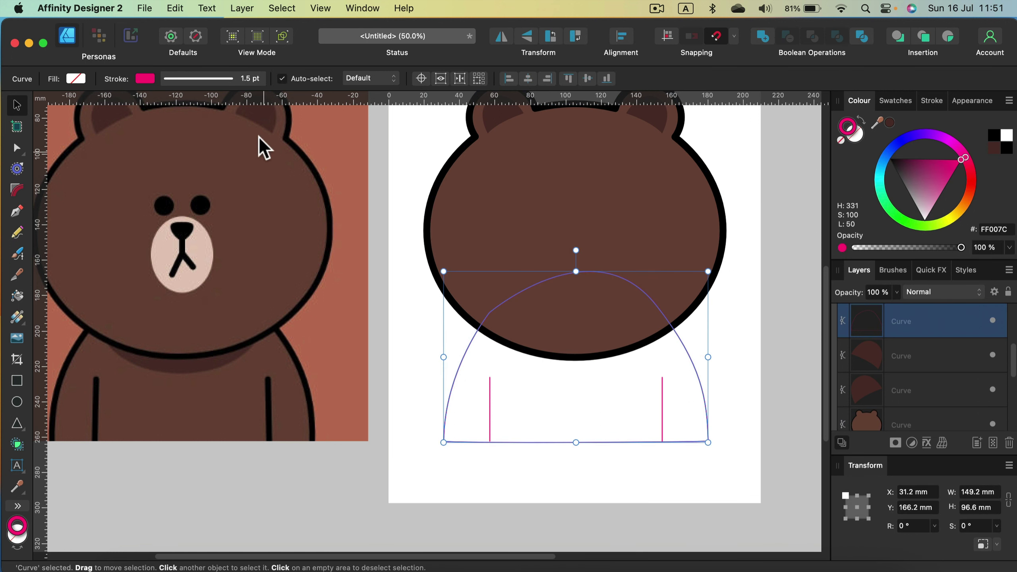
{"action": "left_click", "coordinate": [175, 10]}
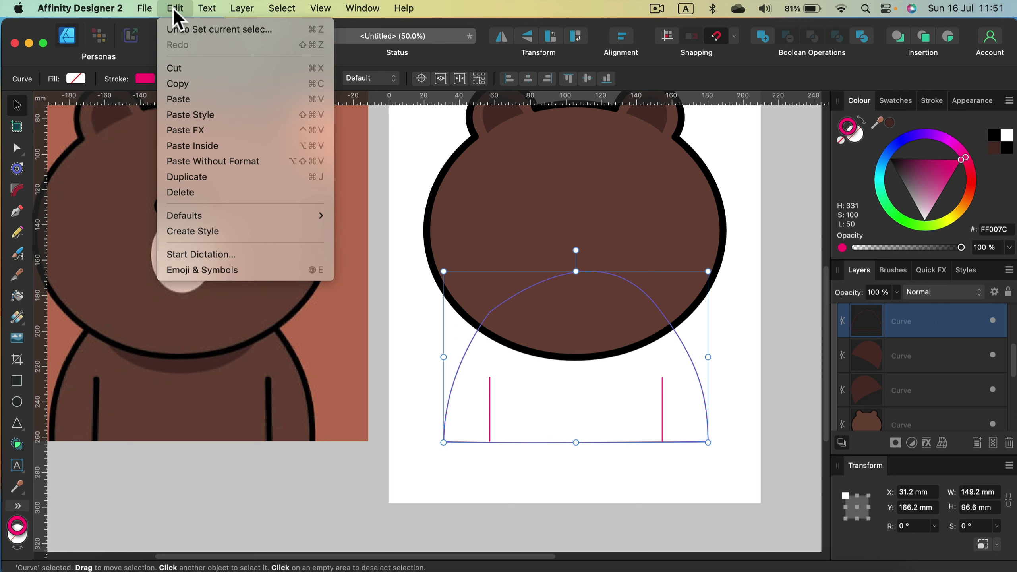
{"action": "left_click", "coordinate": [176, 118]}
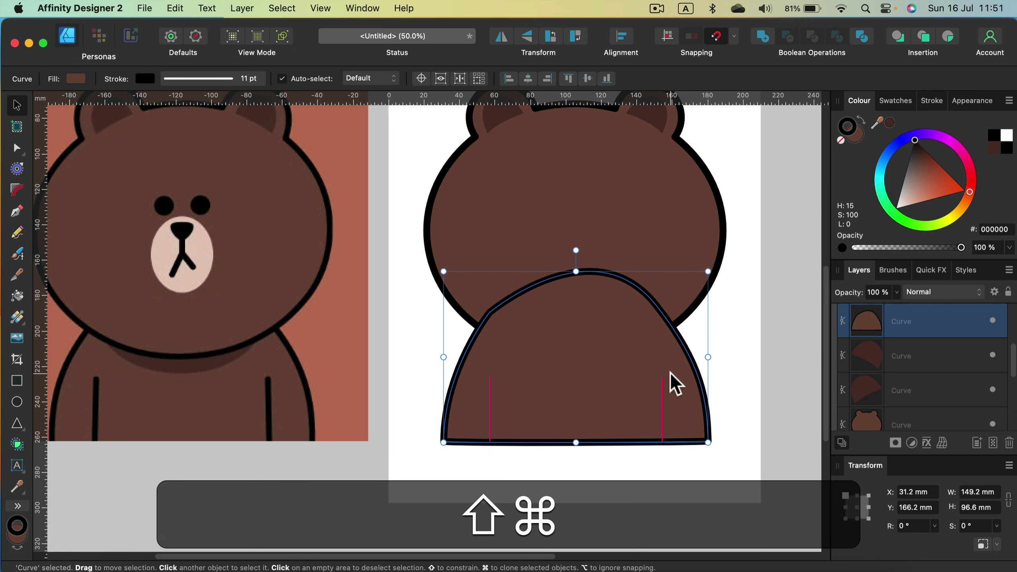
Move the body arch beneath the head in the layer stack.
{"action": "key", "text": "shift+super+bracketleft"}
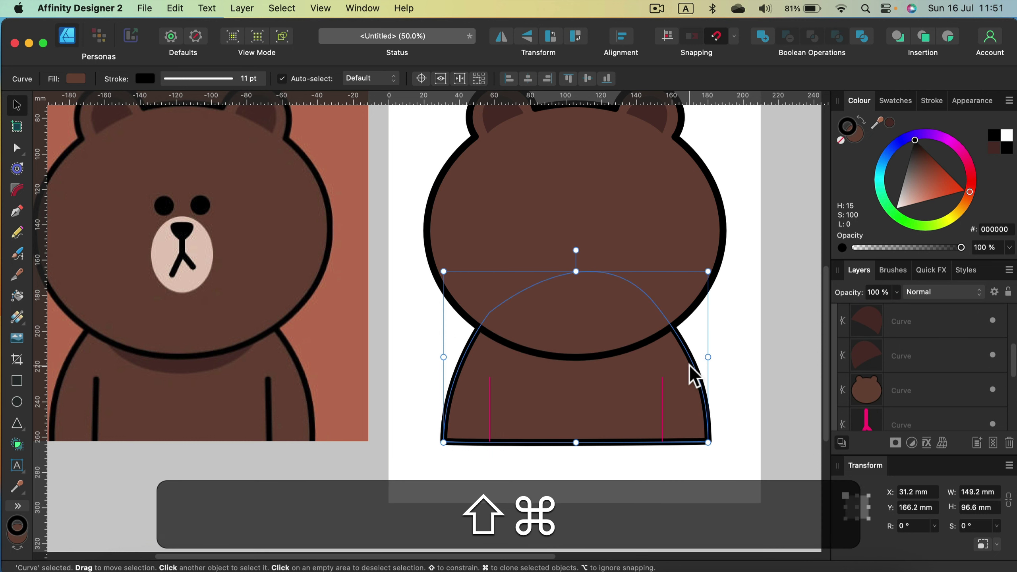
{"action": "key", "text": "shift+super+bracketright"}
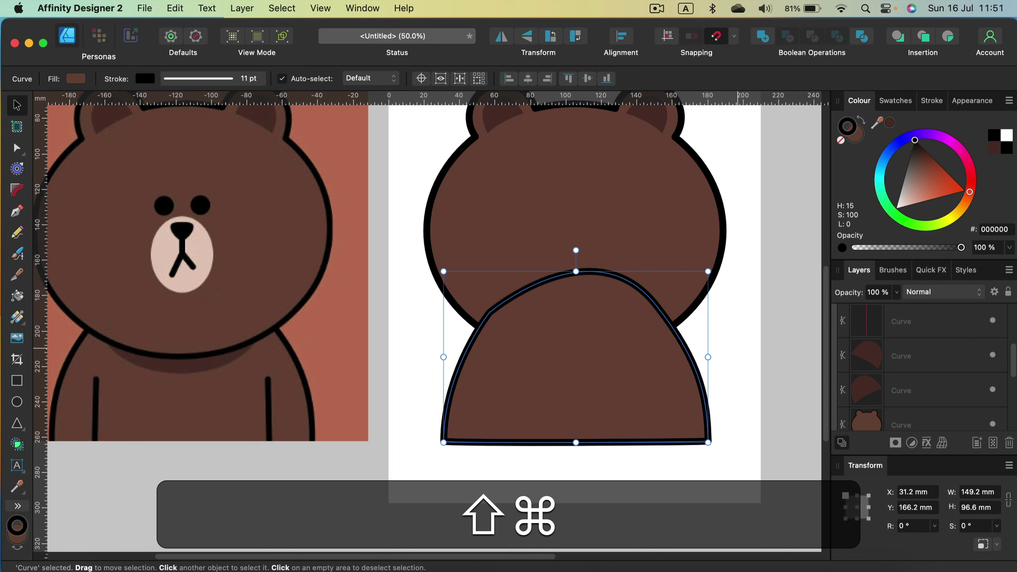
{"action": "scroll", "coordinate": [957, 329], "scroll_direction": "up", "scroll_amount": 2}
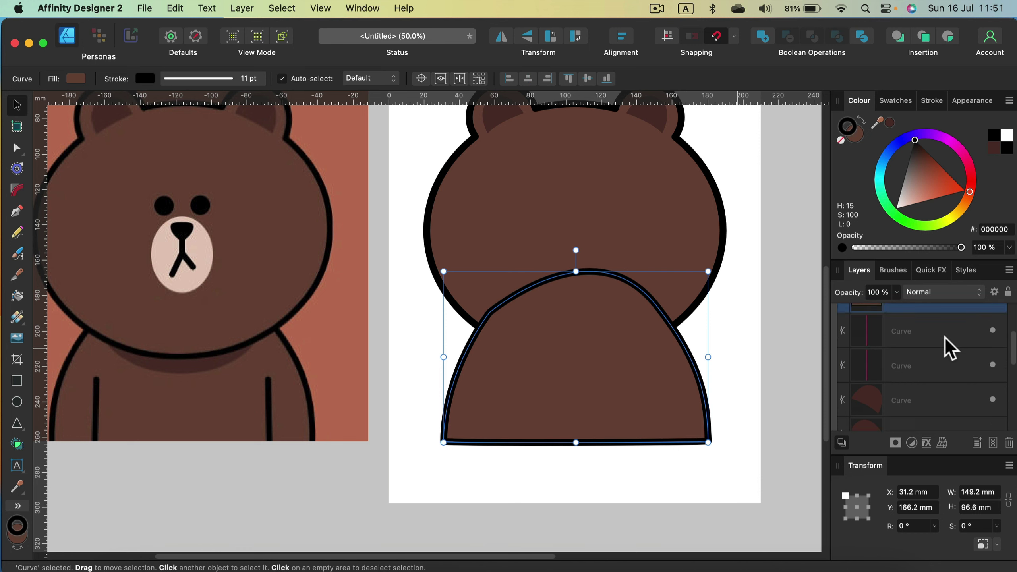
{"action": "left_click_drag", "start_coordinate": [965, 329], "coordinate": [945, 425]}
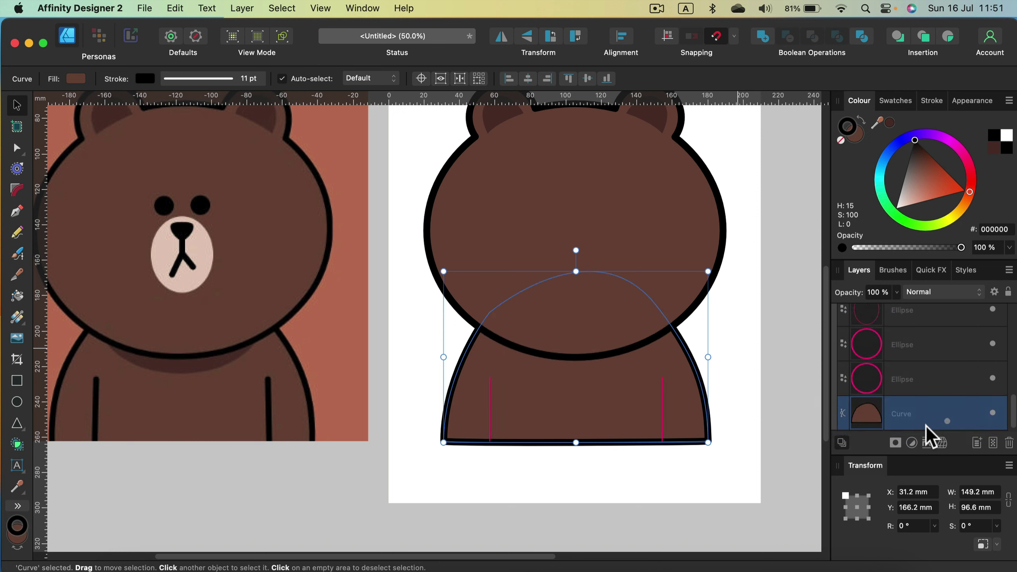
Move the head curve below the eye and muzzle ellipses in the Layers panel.
{"action": "left_click", "coordinate": [670, 499]}
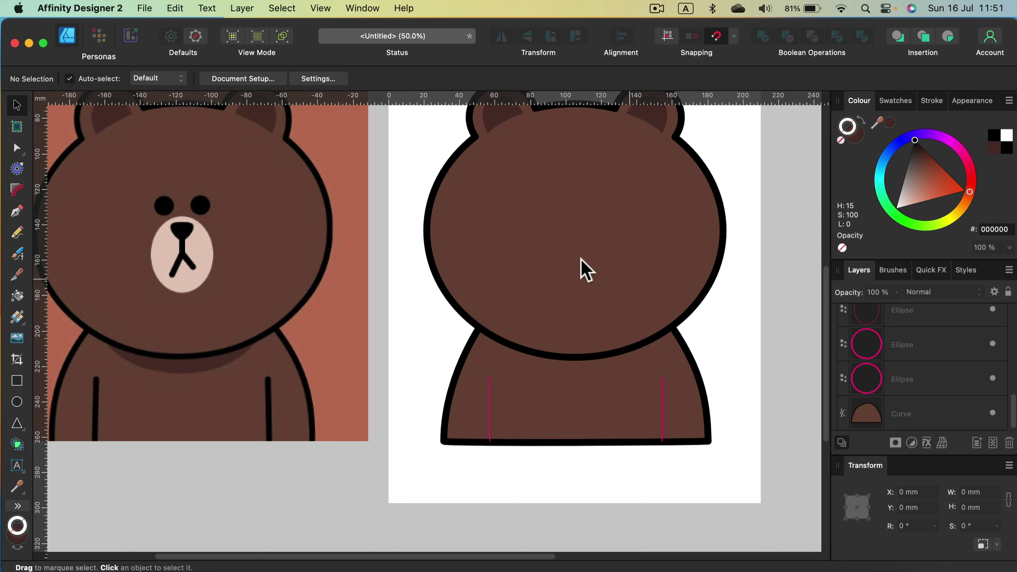
{"action": "scroll", "coordinate": [941, 374], "scroll_direction": "down", "scroll_amount": 4}
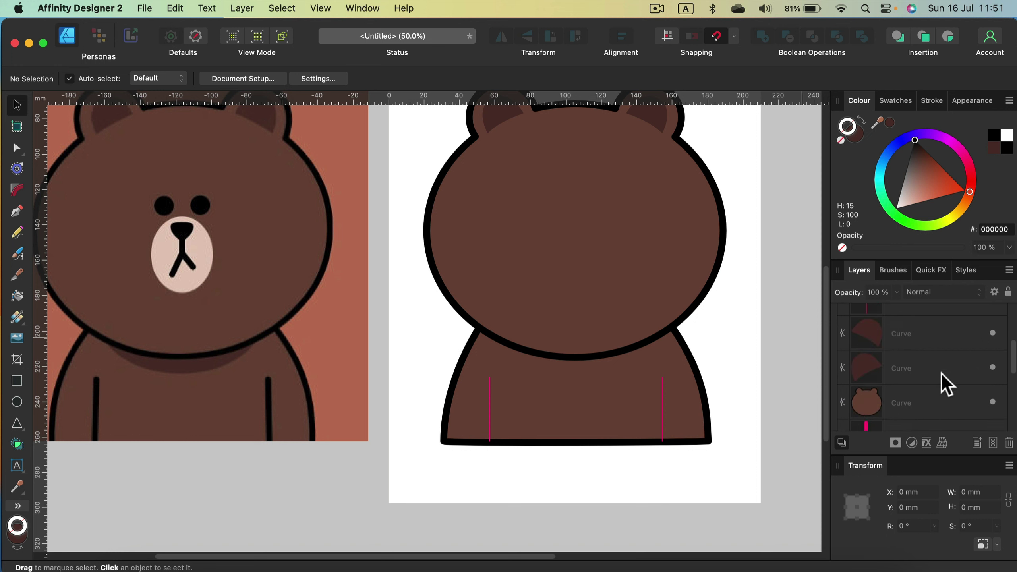
{"action": "left_click", "coordinate": [947, 356]}
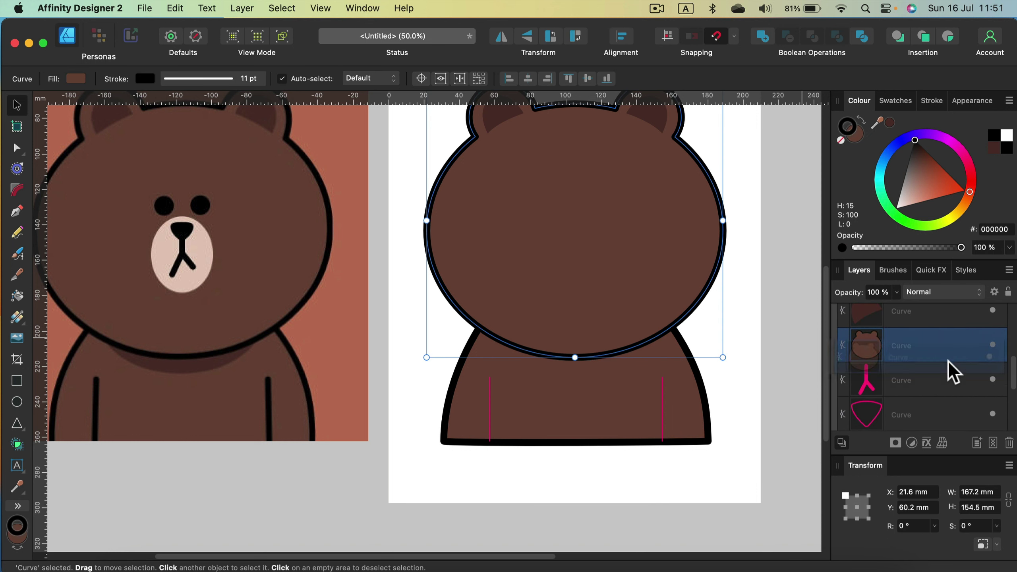
{"action": "left_click_drag", "start_coordinate": [949, 362], "coordinate": [950, 388]}
Paste the head's thick black outline style onto the two vertical arm lines.
{"action": "left_click_drag", "start_coordinate": [684, 481], "coordinate": [464, 353]}
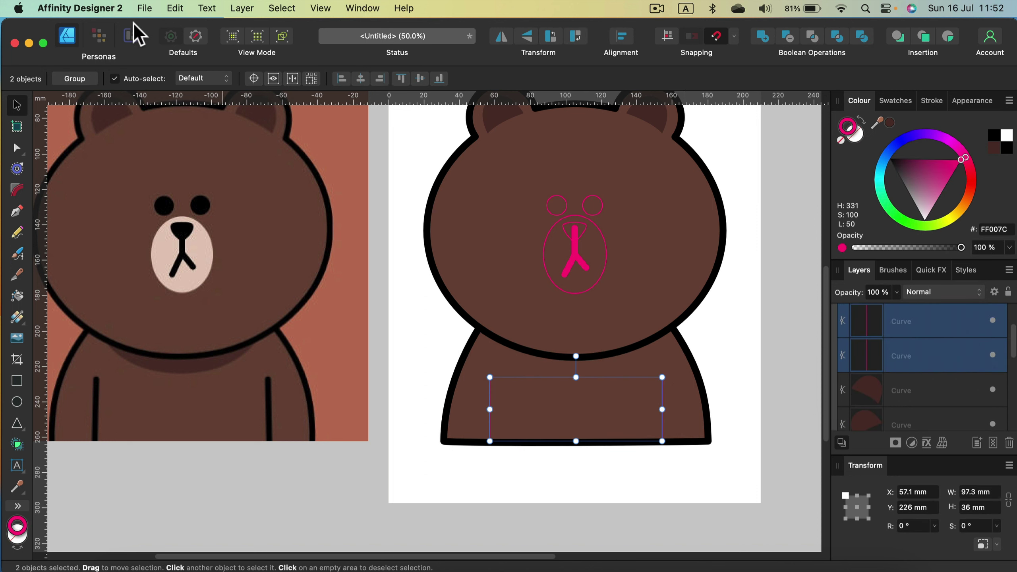
{"action": "left_click", "coordinate": [172, 12]}
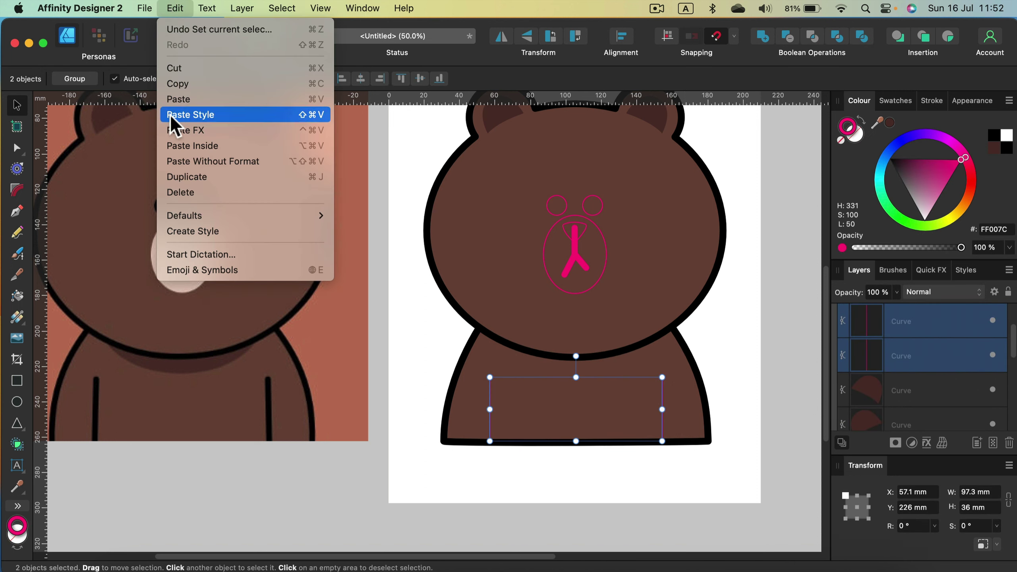
{"action": "left_click", "coordinate": [183, 116]}
{"action": "left_click", "coordinate": [739, 331]}
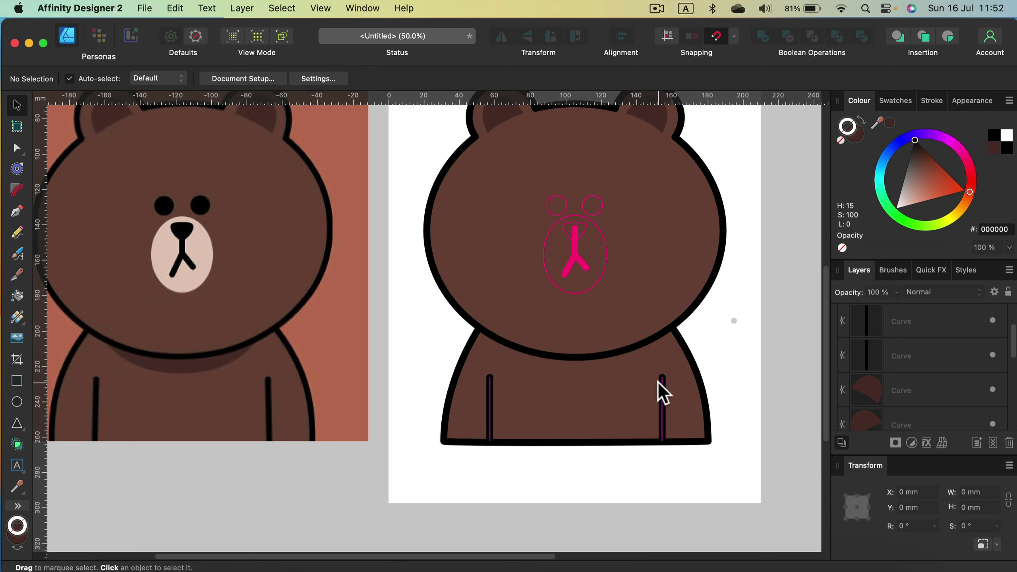
{"action": "scroll", "coordinate": [647, 375], "scroll_direction": "up", "scroll_amount": 3}
Make both eyes solid black with no outline.
{"action": "left_click", "coordinate": [596, 289]}
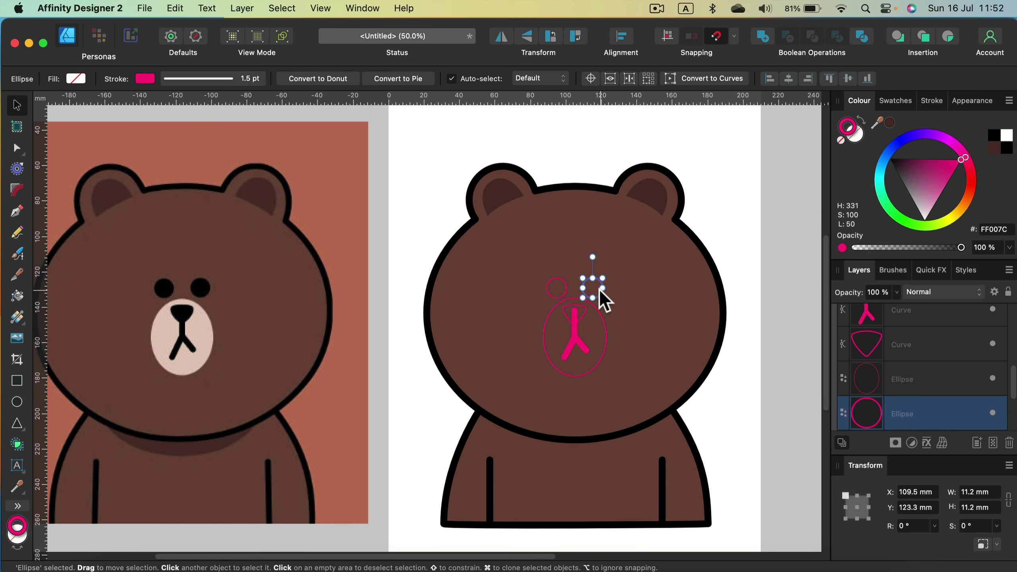
{"action": "left_click", "coordinate": [547, 290], "text": "shift"}
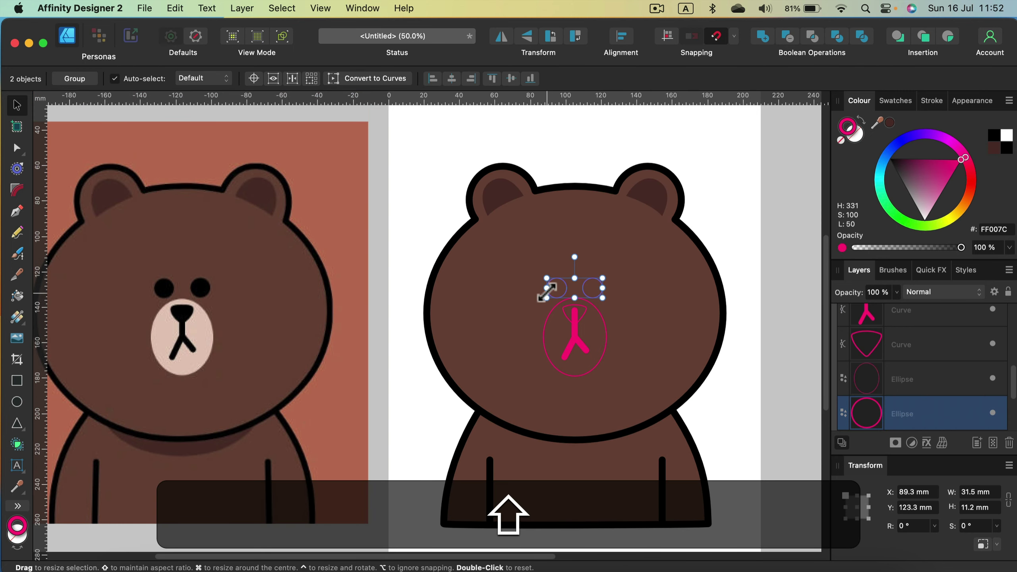
{"action": "left_click", "coordinate": [840, 140]}
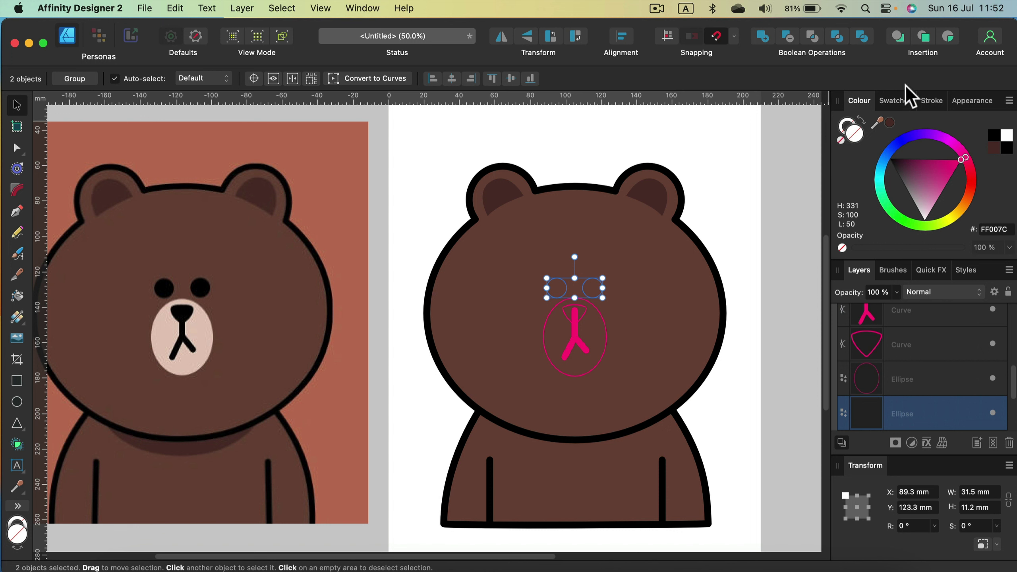
{"action": "left_click", "coordinate": [905, 163]}
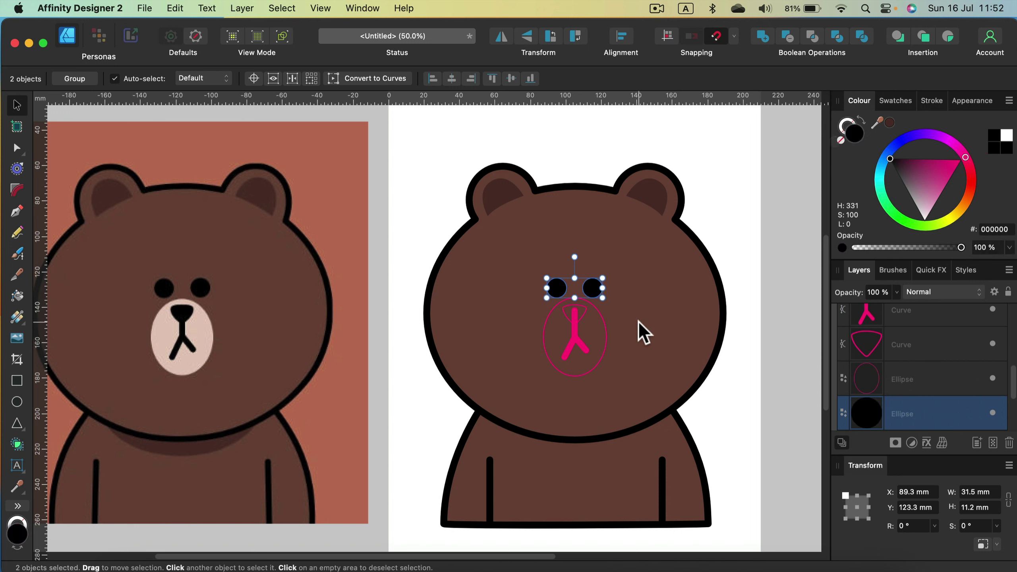
{"action": "left_click", "coordinate": [607, 339]}
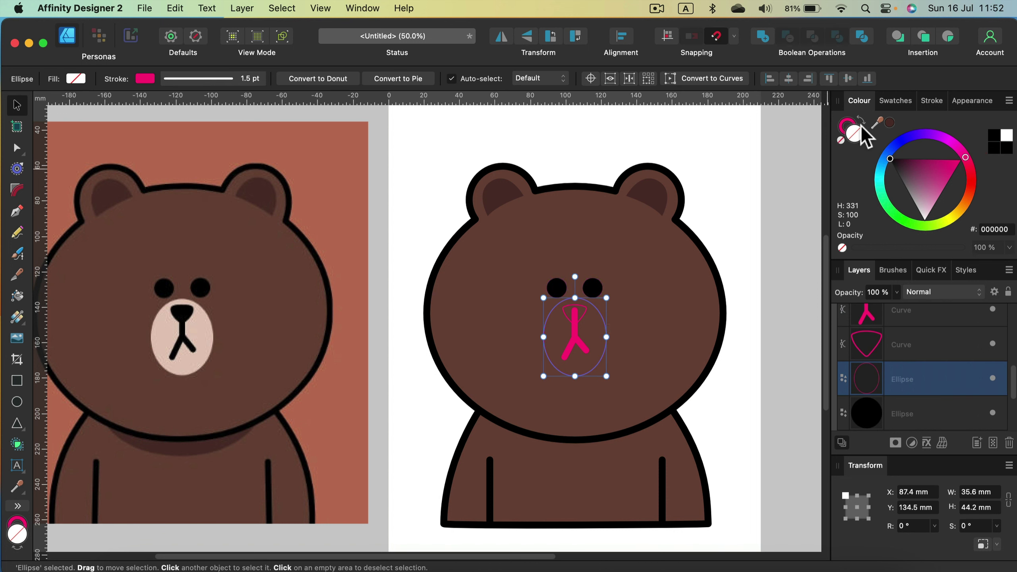
Fill the muzzle with the reference's peach colour and remove its pink outline.
{"action": "left_click_drag", "start_coordinate": [871, 129], "coordinate": [207, 338]}
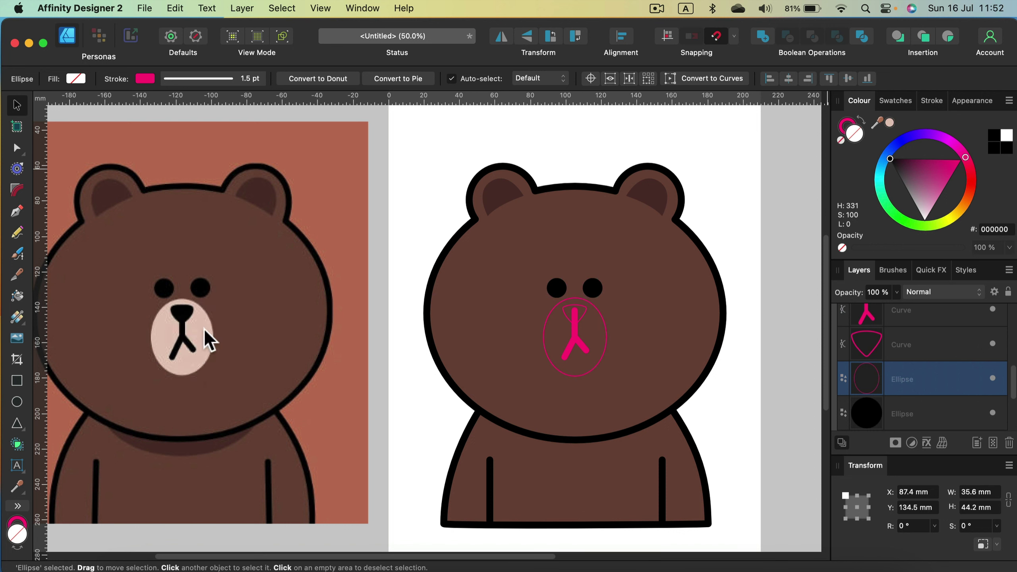
{"action": "left_click", "coordinate": [889, 122]}
{"action": "left_click", "coordinate": [846, 128]}
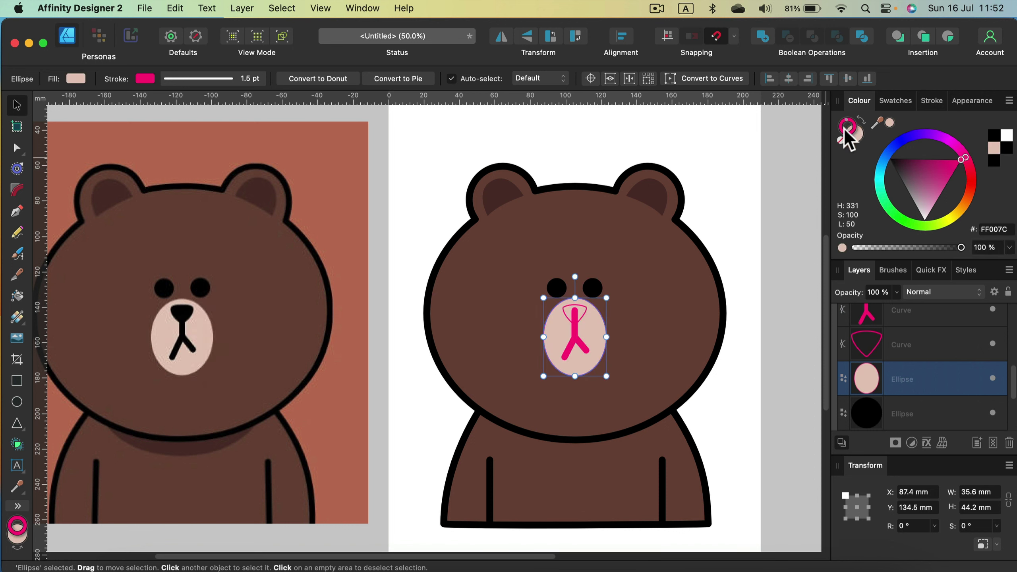
{"action": "left_click", "coordinate": [841, 140]}
Make the Y-shaped mouth line and the triangular nose black.
{"action": "left_click", "coordinate": [581, 342]}
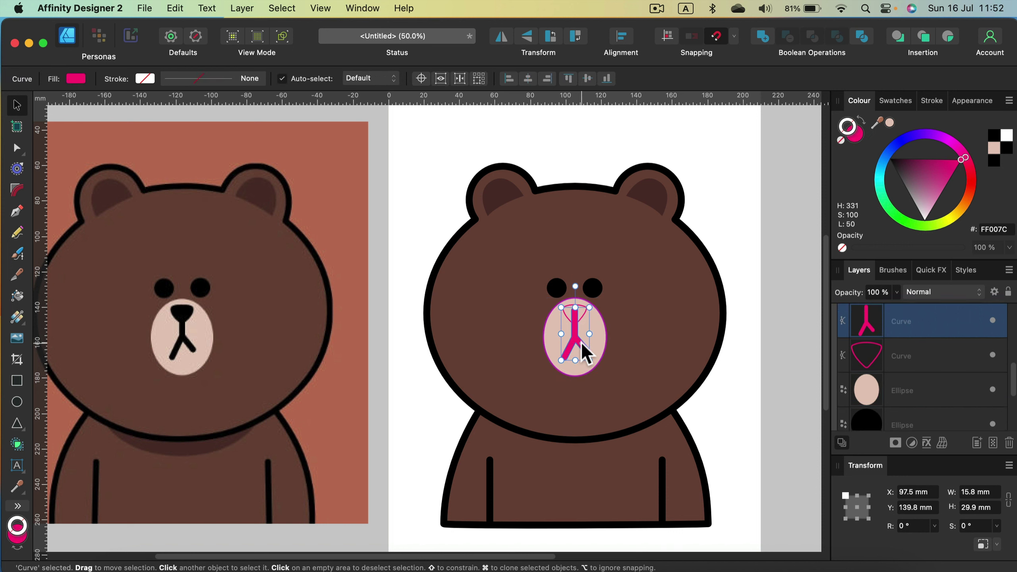
{"action": "left_click", "coordinate": [861, 128]}
{"action": "left_click", "coordinate": [889, 159]}
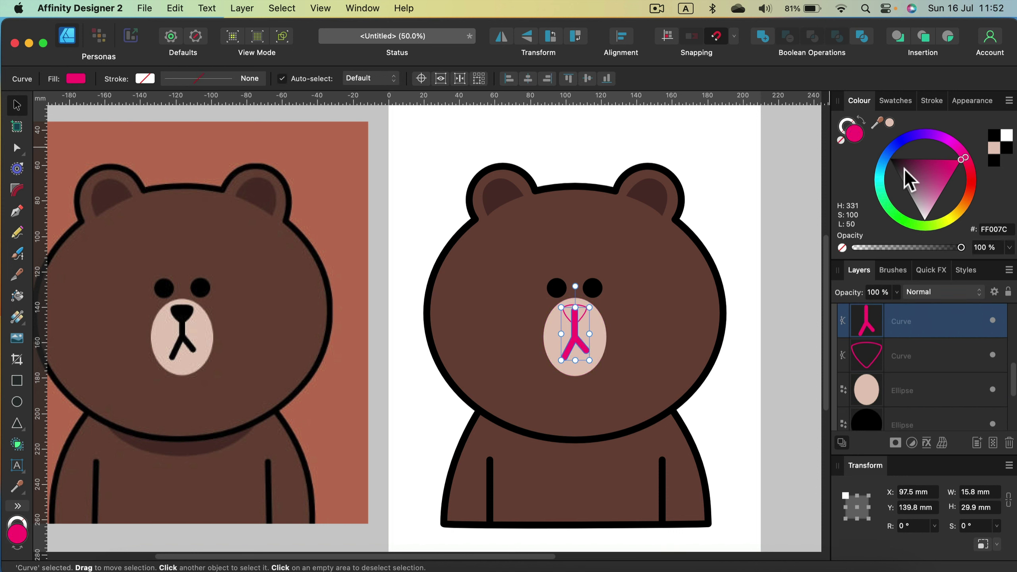
{"action": "left_click", "coordinate": [583, 315]}
{"action": "left_click", "coordinate": [860, 118]}
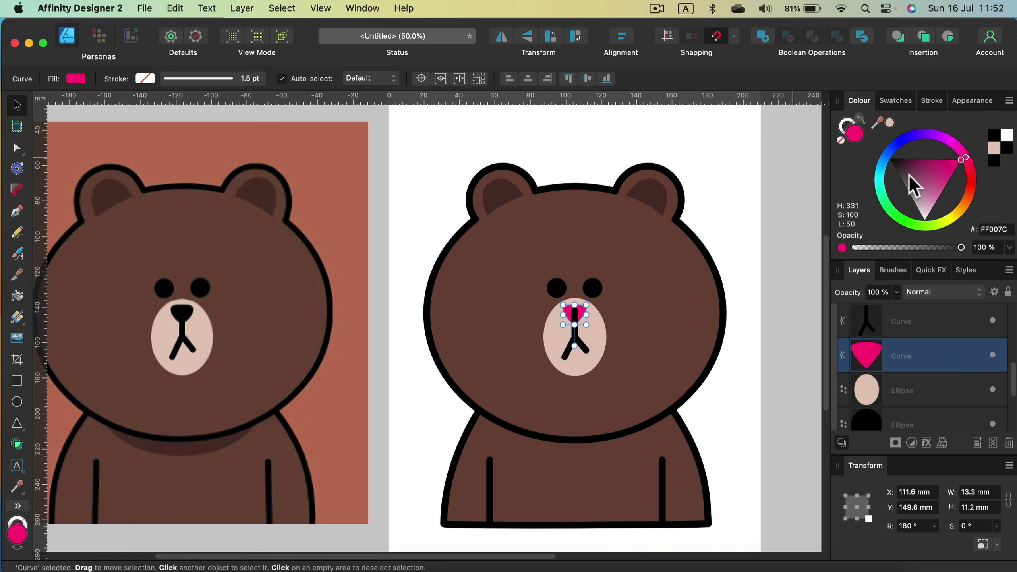
{"action": "left_click", "coordinate": [891, 159]}
{"action": "left_click", "coordinate": [762, 167]}
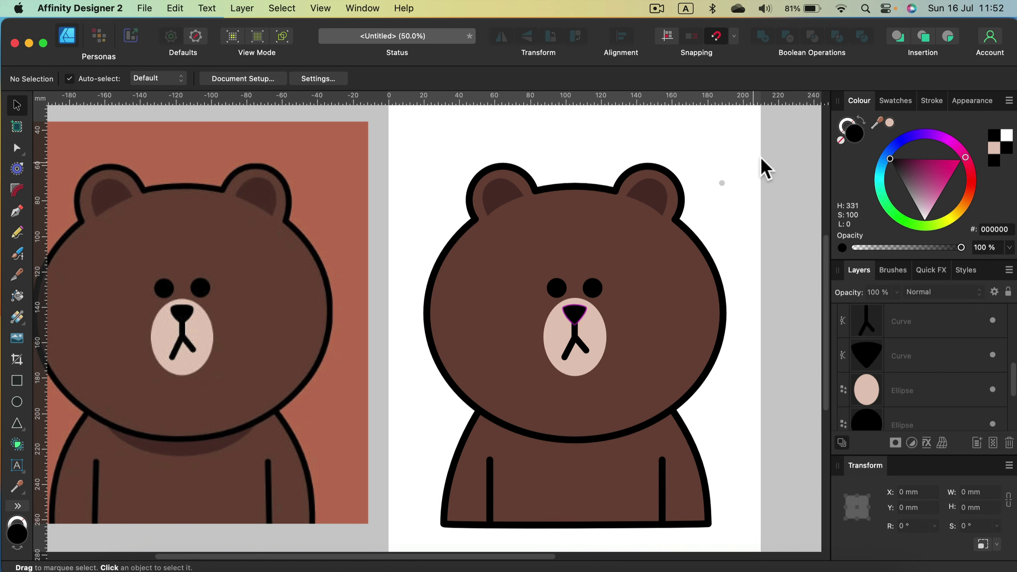
{"action": "scroll", "coordinate": [589, 236], "scroll_direction": "down", "scroll_amount": 2}
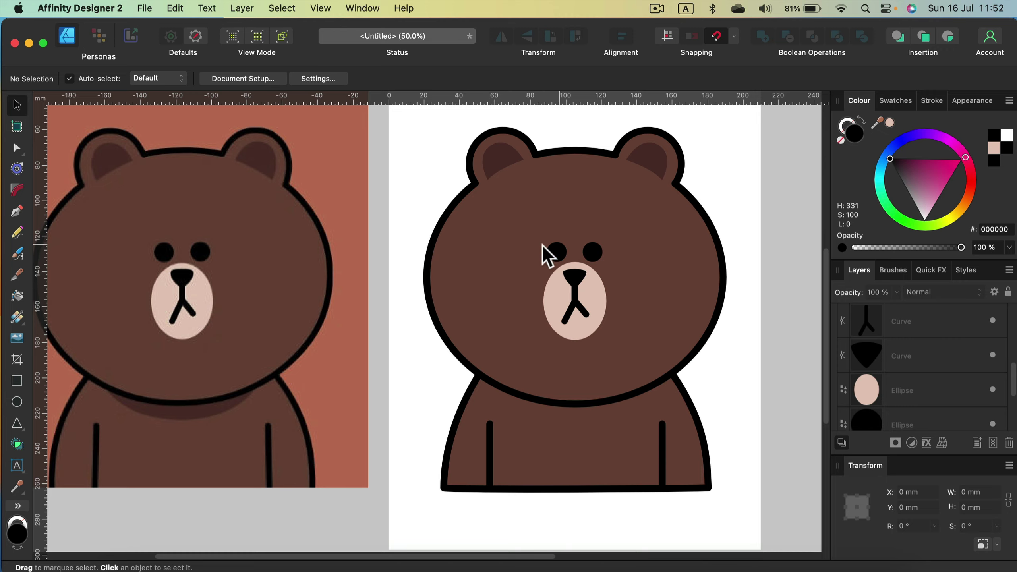
{"action": "key", "text": "space"}
{"action": "left_click_drag", "start_coordinate": [390, 336], "coordinate": [422, 354]}
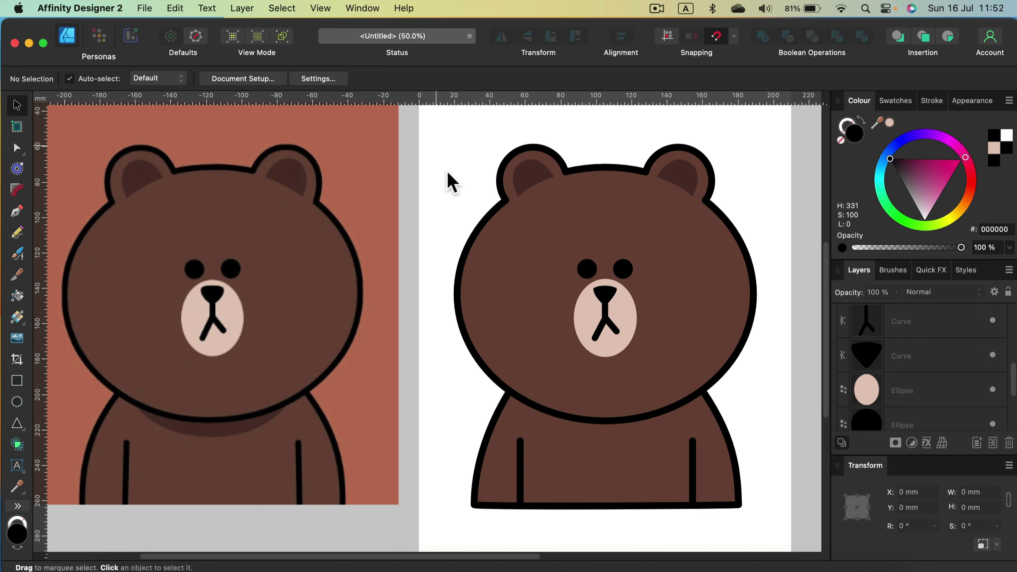
{"action": "left_click", "coordinate": [492, 244]}
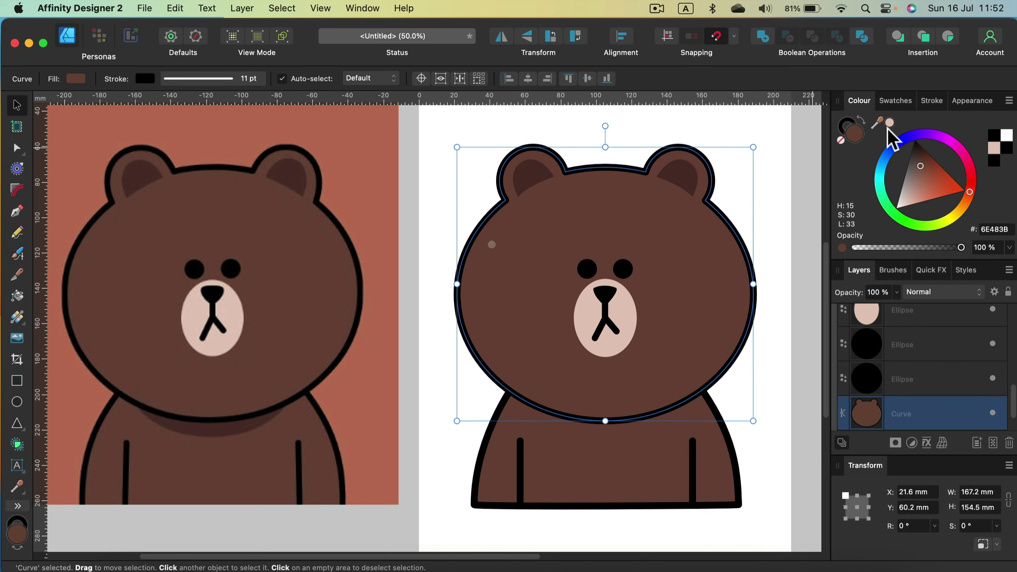
{"action": "left_click", "coordinate": [841, 140]}
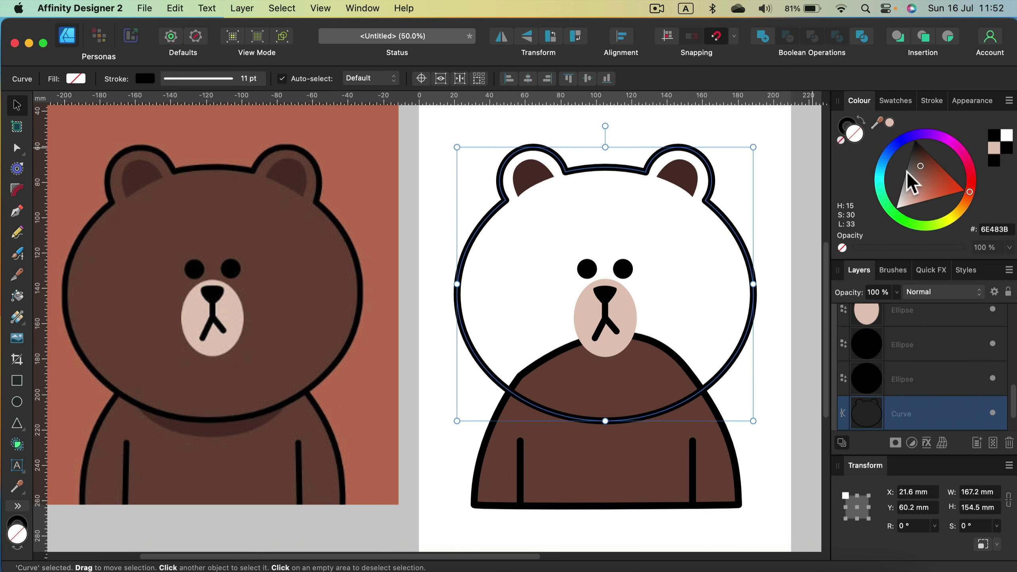
{"action": "left_click", "coordinate": [954, 144]}
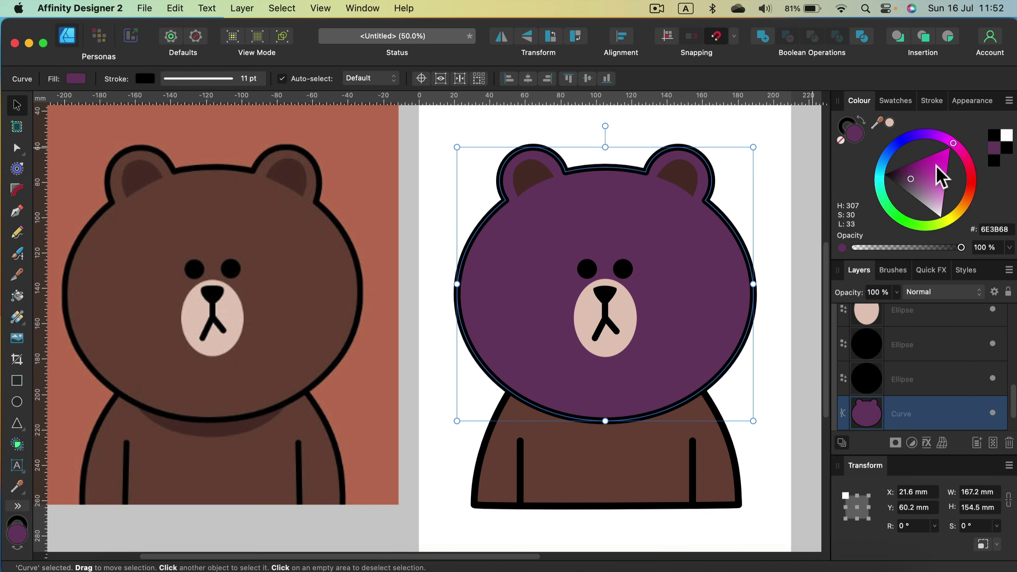
{"action": "mouse_move", "coordinate": [938, 166]}
{"action": "left_mouse_down"}
{"action": "mouse_move", "coordinate": [917, 149]}
{"action": "mouse_move", "coordinate": [942, 165]}
{"action": "left_mouse_up"}
{"action": "key", "text": "super+z"}
{"action": "key", "text": "super+z"}
{"action": "key", "text": "super+z"}
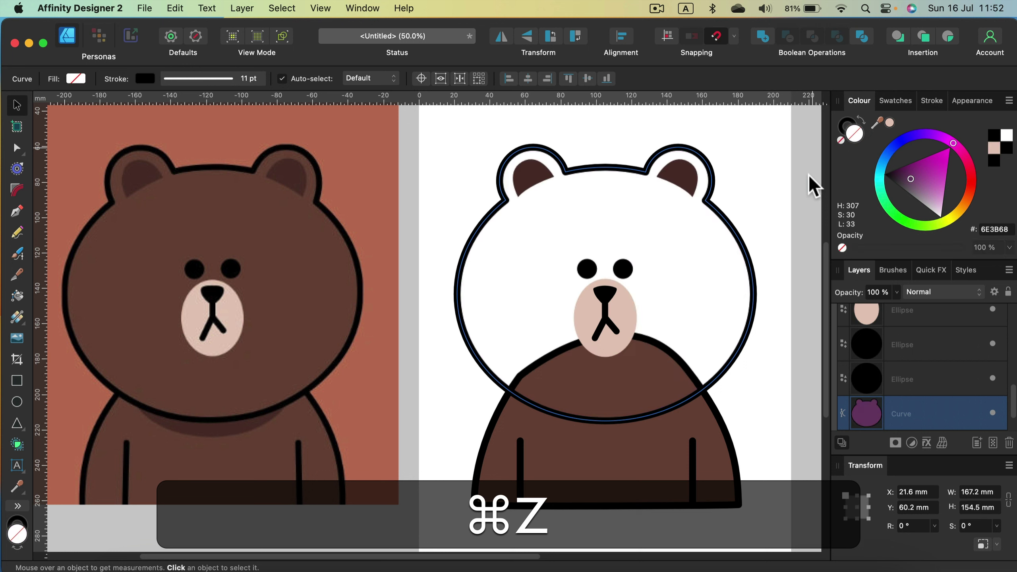
{"action": "left_click", "coordinate": [427, 146]}
{"action": "key", "text": "super+equal"}
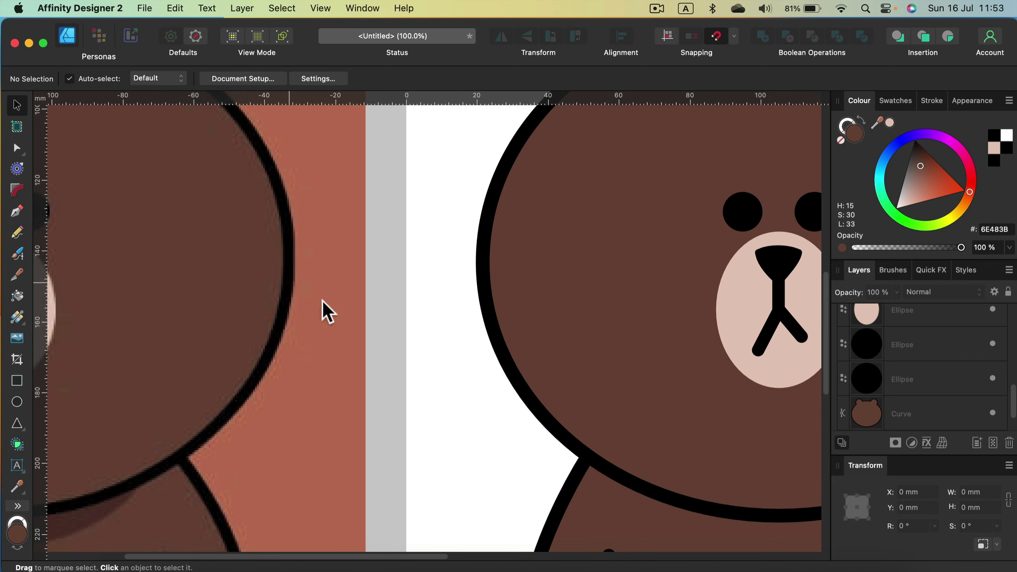
Pan the view to show both bears' ears and head outlines side by side.
{"action": "key", "text": "space"}
{"action": "left_click_drag", "start_coordinate": [392, 228], "coordinate": [439, 398]}
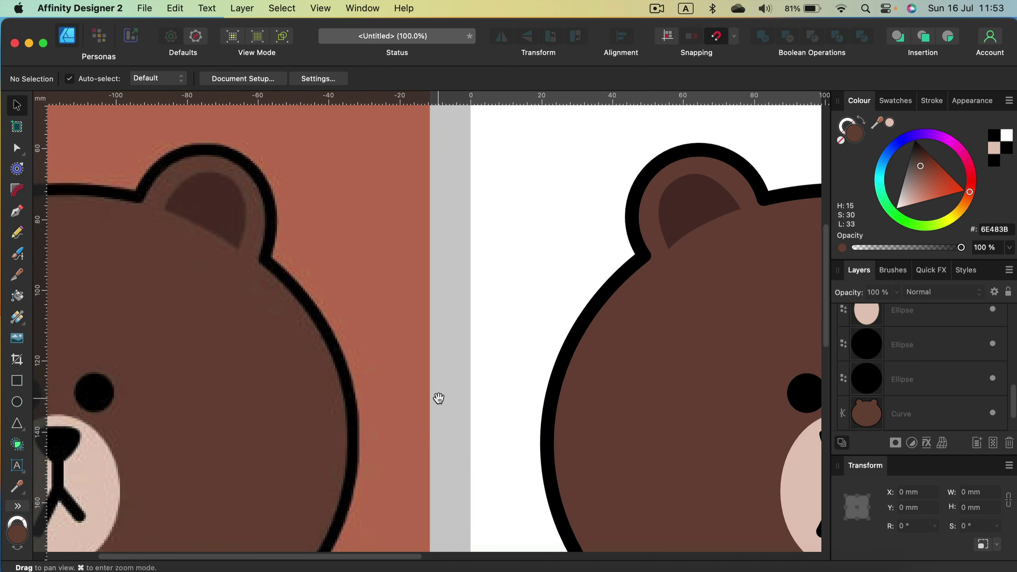